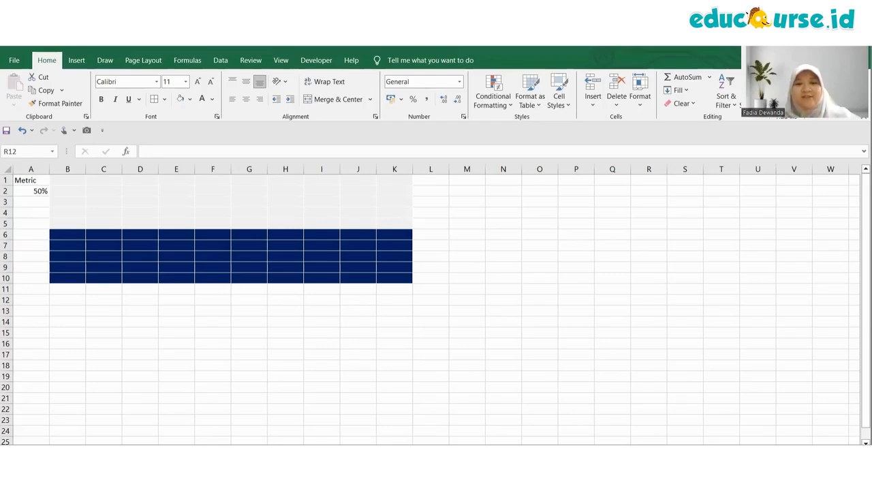
Enter 1% in cell B10 as the starting value of the grid's lowest row.
left_click(648, 300)
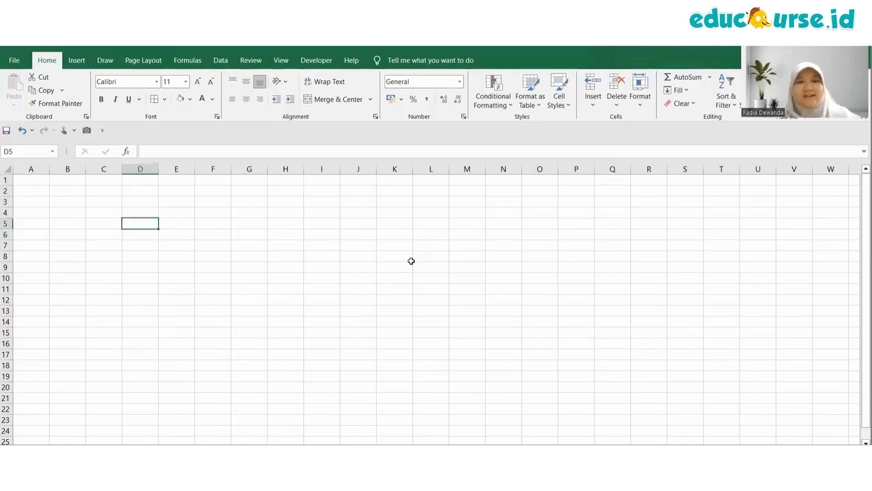
key("Up")
key("Up")
key("Left")
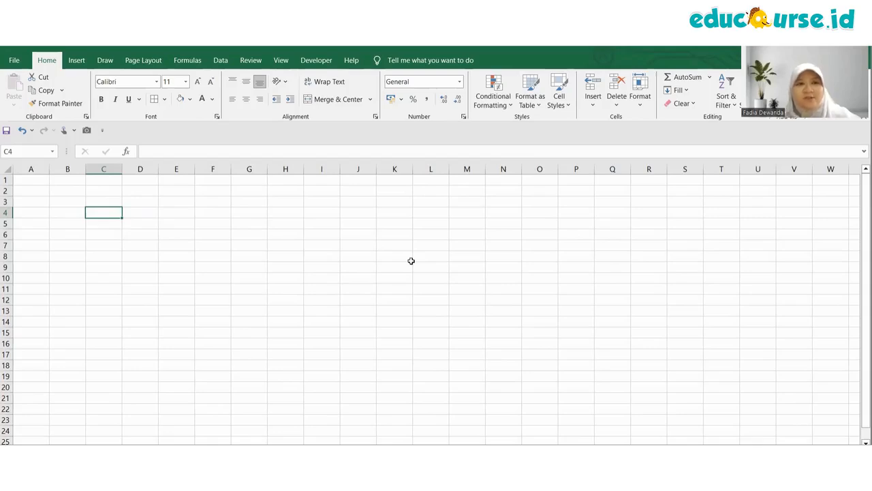
key("Down")
key("Down")
key("Down")
key("Down")
key("Down")
key("Down")
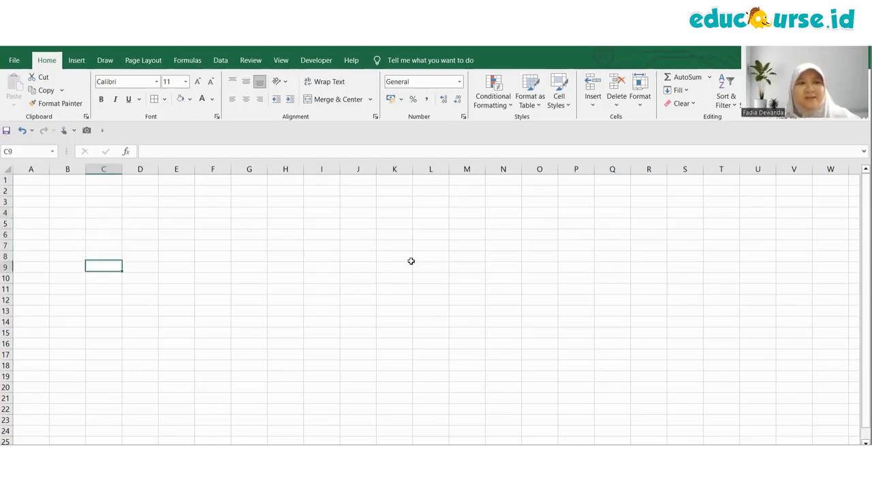
key("Left")
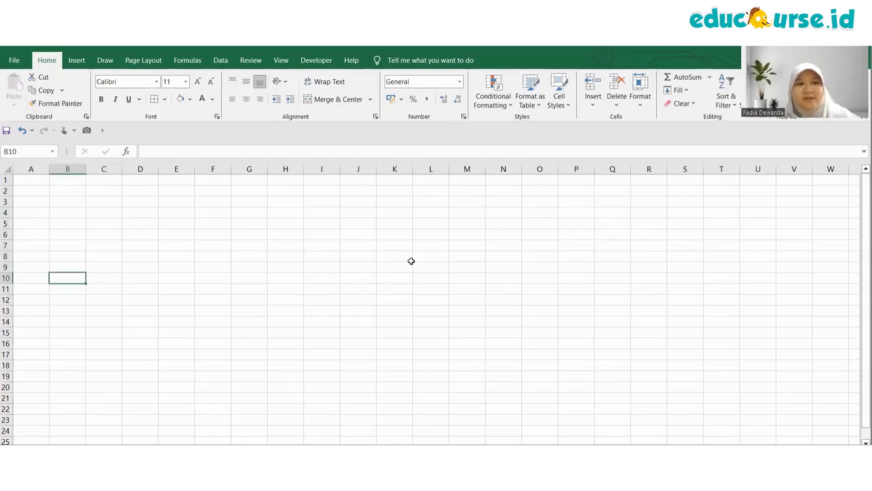
type("1%")
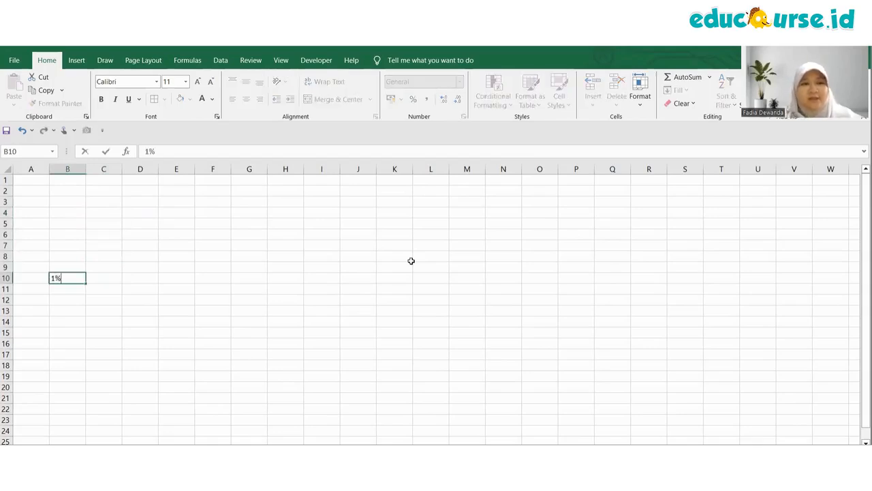
key("Right")
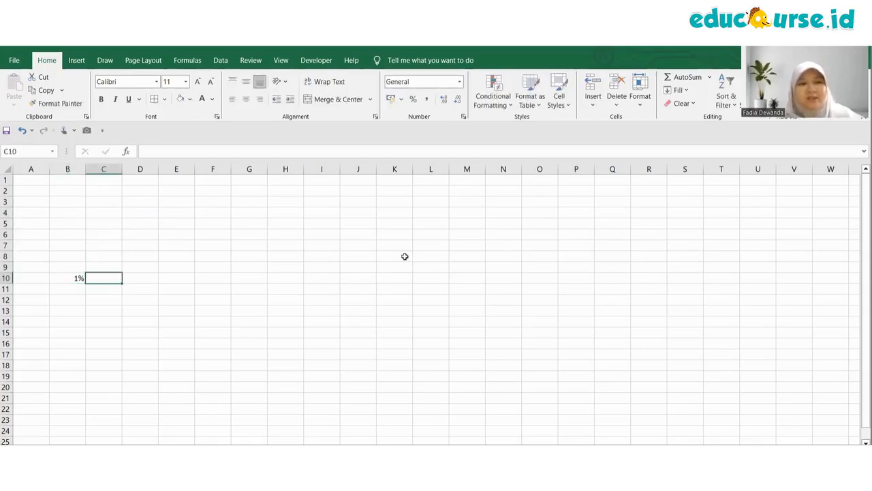
Fill a linear series along row 10 from B10, with a step value of 1% and a stop value of 10%.
left_click(80, 279)
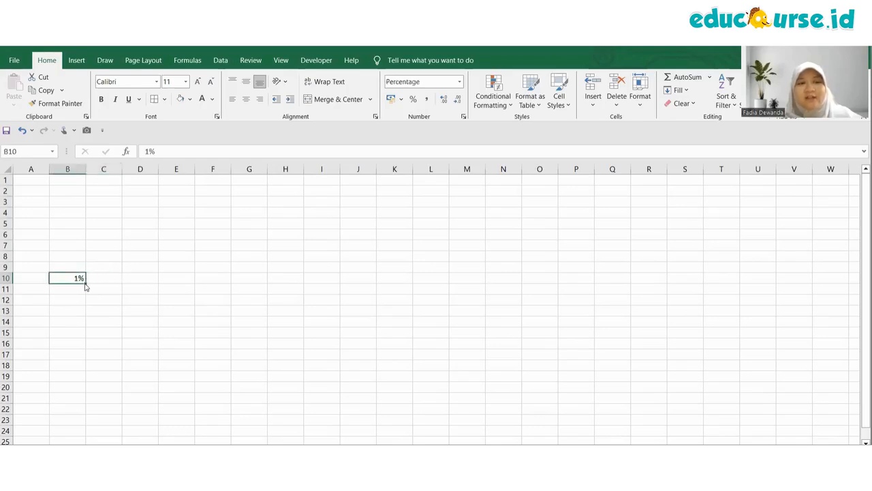
mouse_move(86, 283)
left_mouse_down()
mouse_move(134, 291)
mouse_move(88, 284)
left_mouse_up()
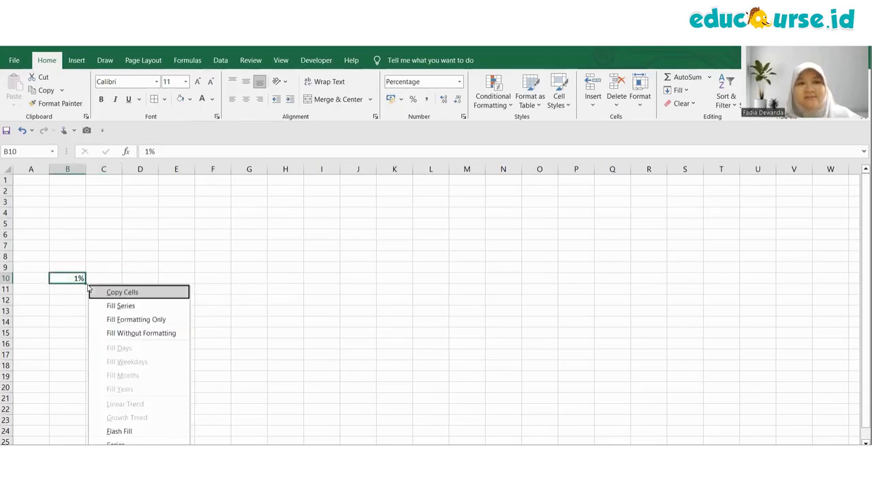
left_click(116, 443)
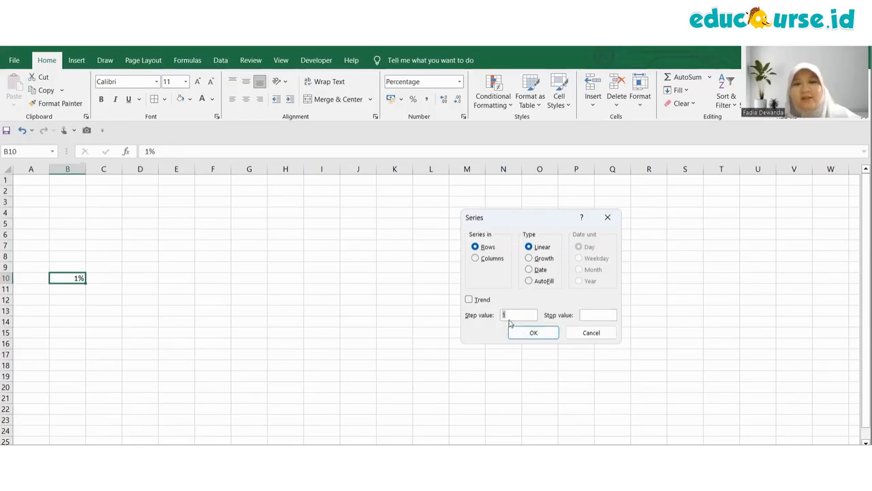
left_click(589, 315)
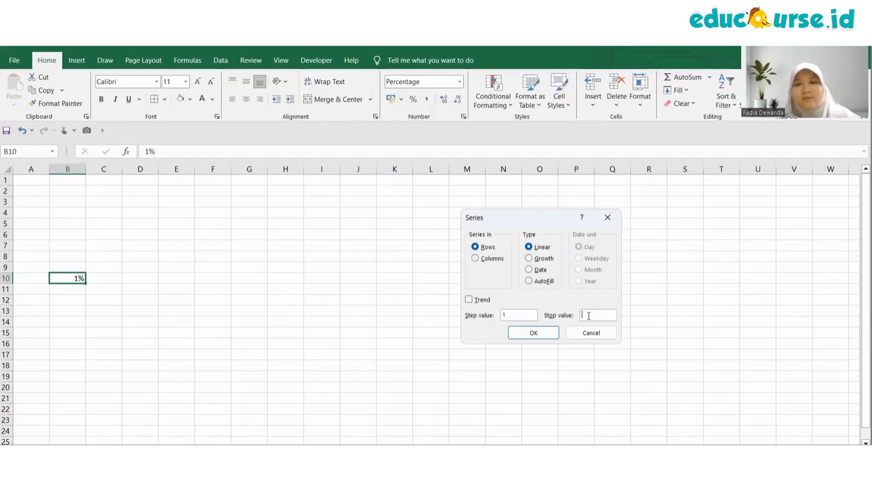
type("10")
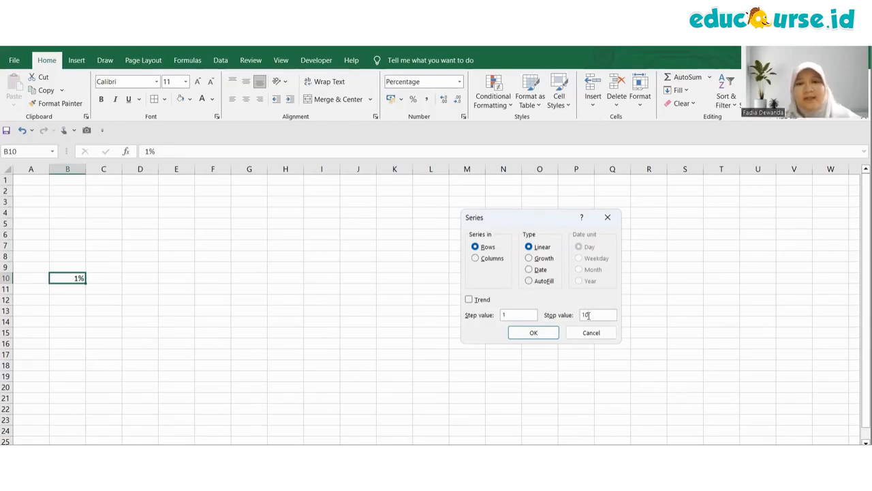
type("%")
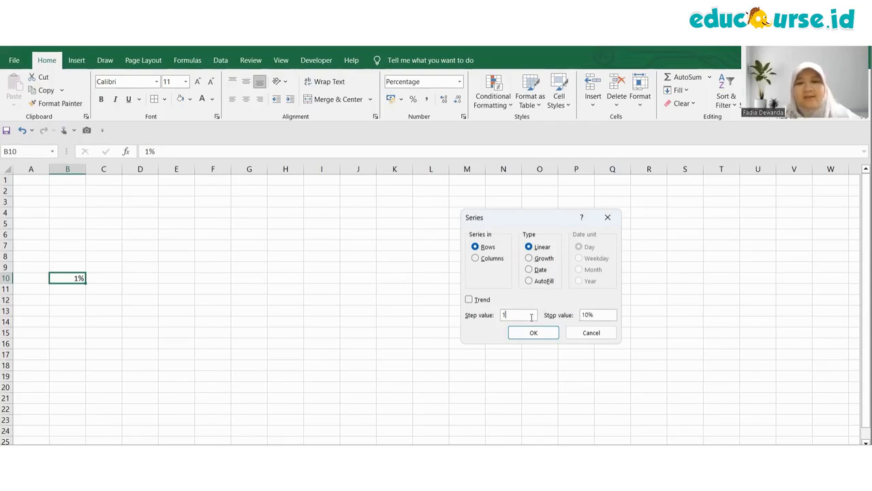
type("%")
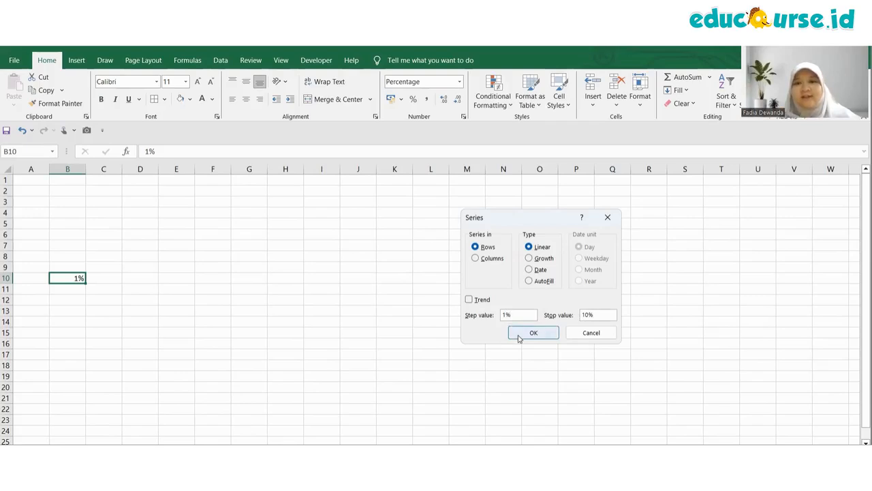
left_click(519, 337)
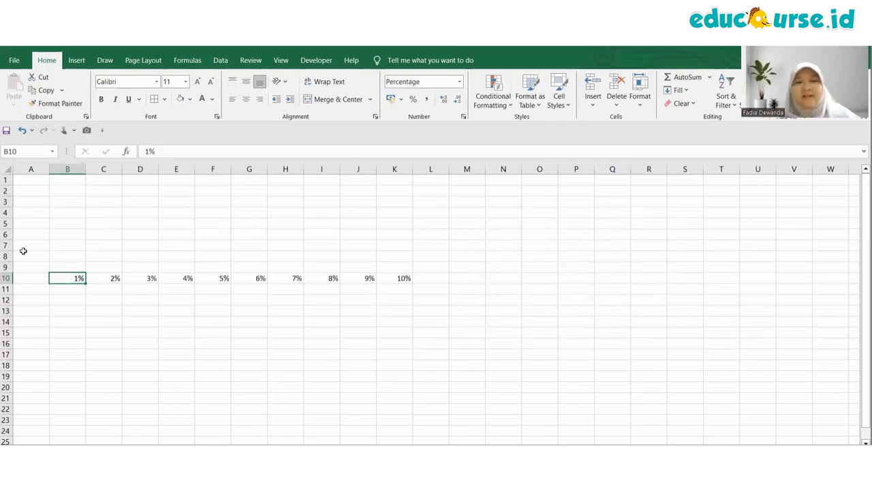
Enter 11% in cell B9 and 12% in cell C9.
left_click(67, 266)
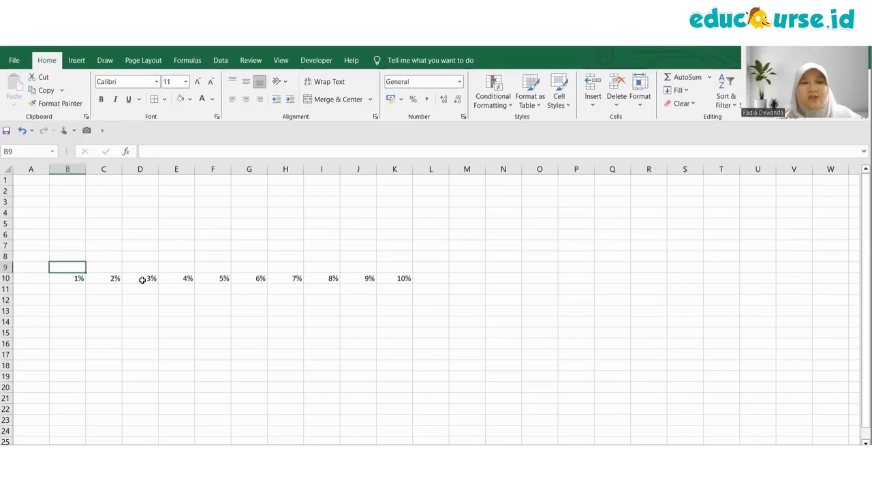
type("11")
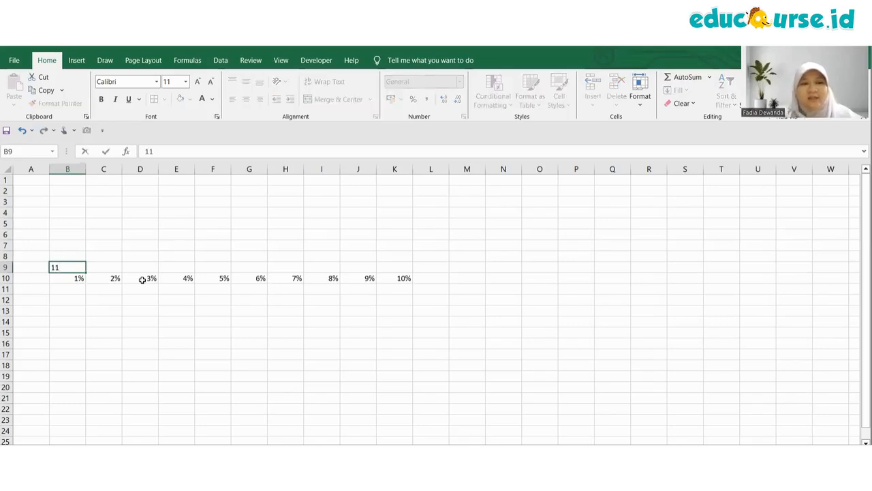
type("%")
key("Tab")
type("12")
key("Tab")
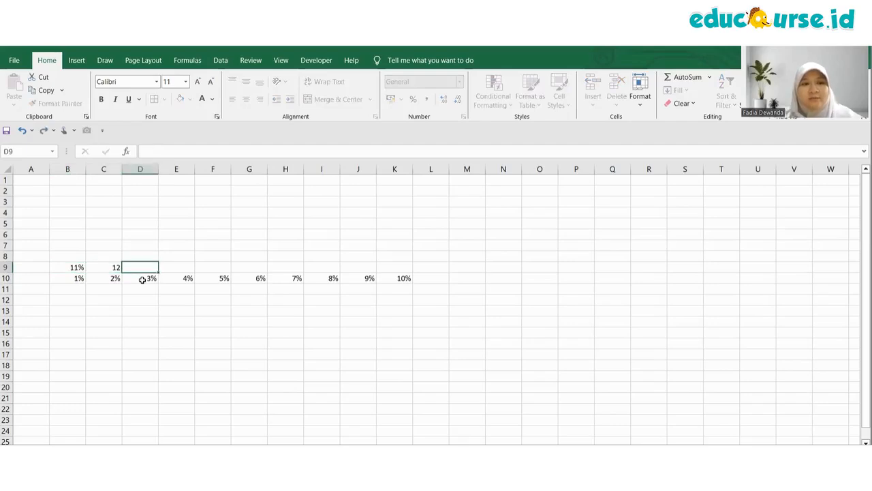
key("Left")
type("12%")
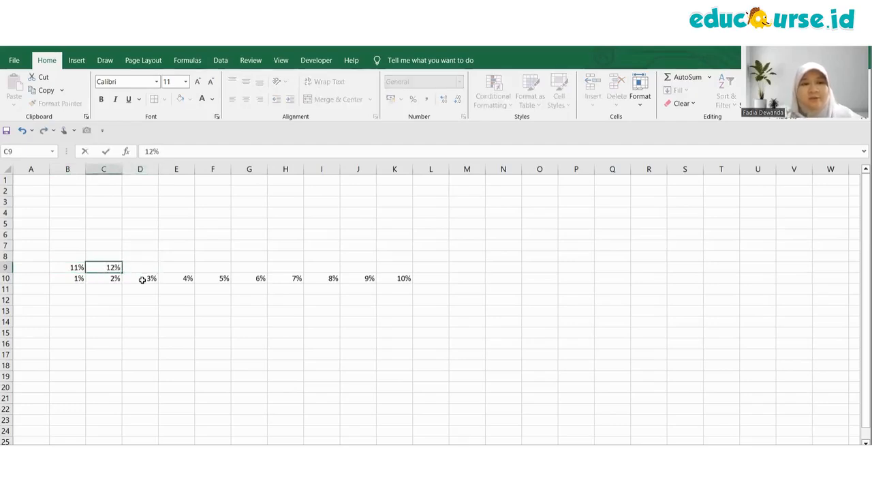
left_click(76, 312)
Extend the series from B9:C9 across row 9 to column K.
left_click_drag(73, 267, 411, 268)
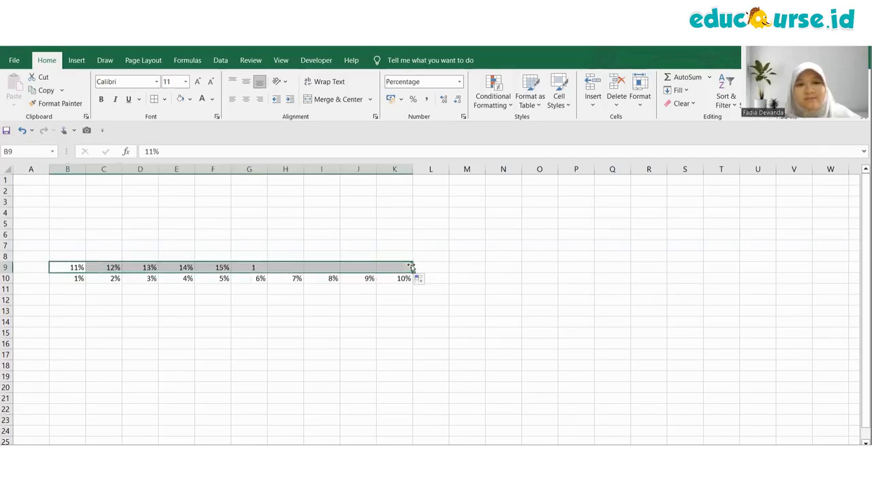
left_click(401, 324)
left_click(109, 264)
Enter 21% in cell B8.
left_click(76, 255)
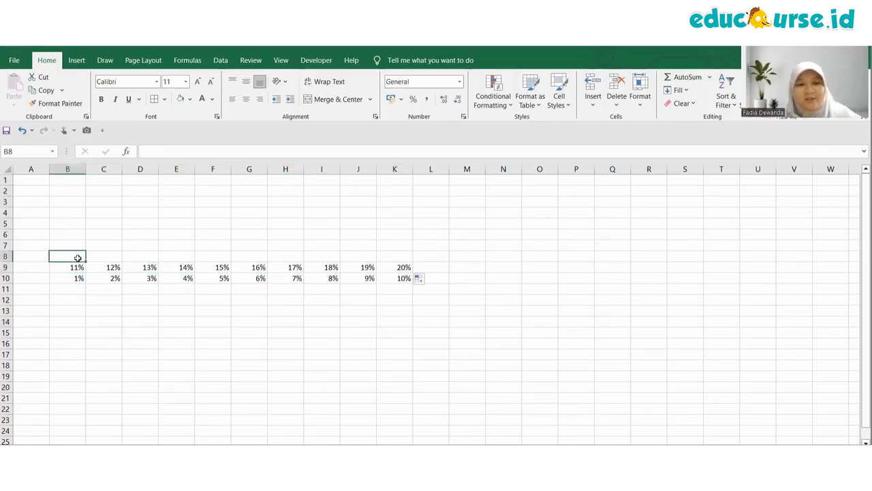
type("21%")
key("Tab")
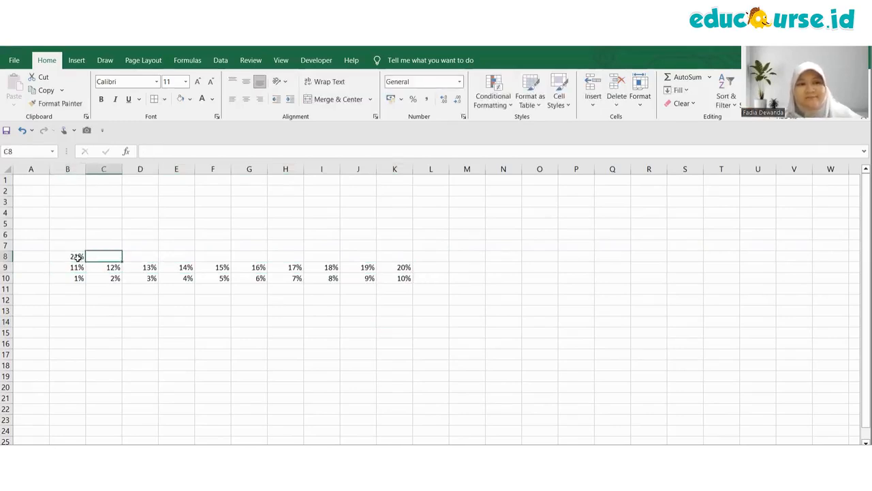
Fill a linear series along row 8 from B8, with a step value of 1% and a stop value of 30%.
left_click(77, 257)
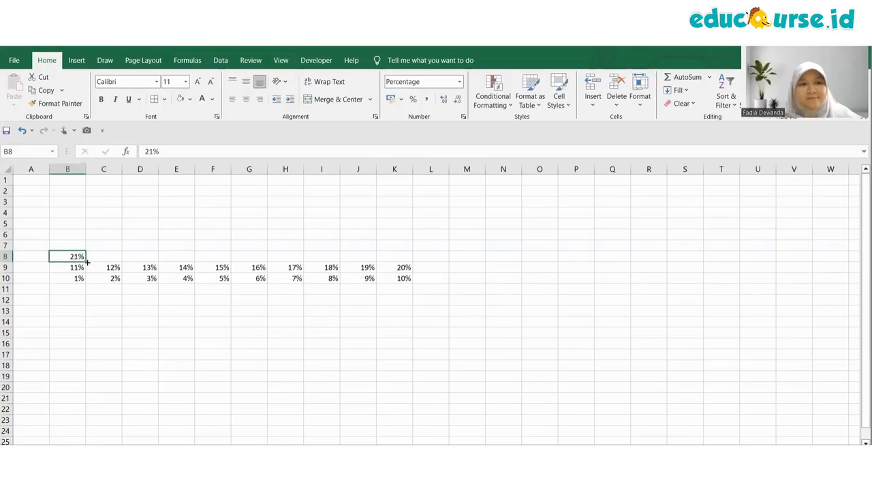
mouse_move(86, 262)
left_mouse_down()
mouse_move(107, 264)
mouse_move(87, 260)
left_mouse_up()
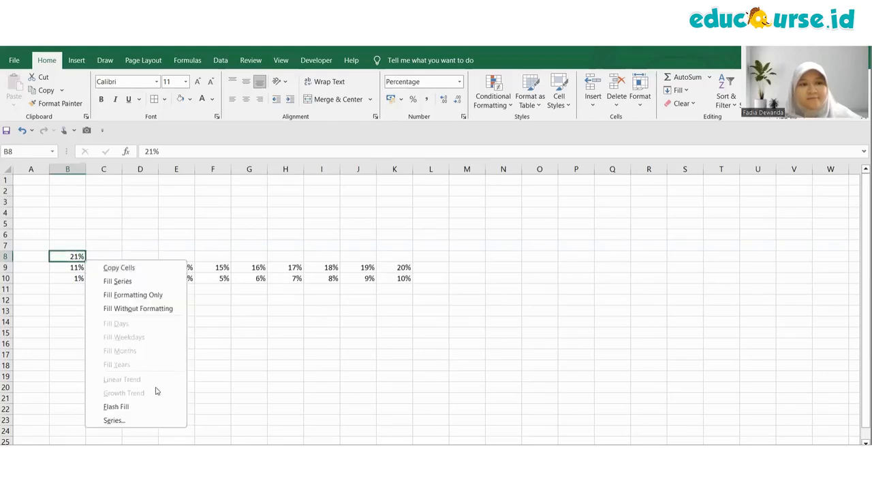
left_click(146, 419)
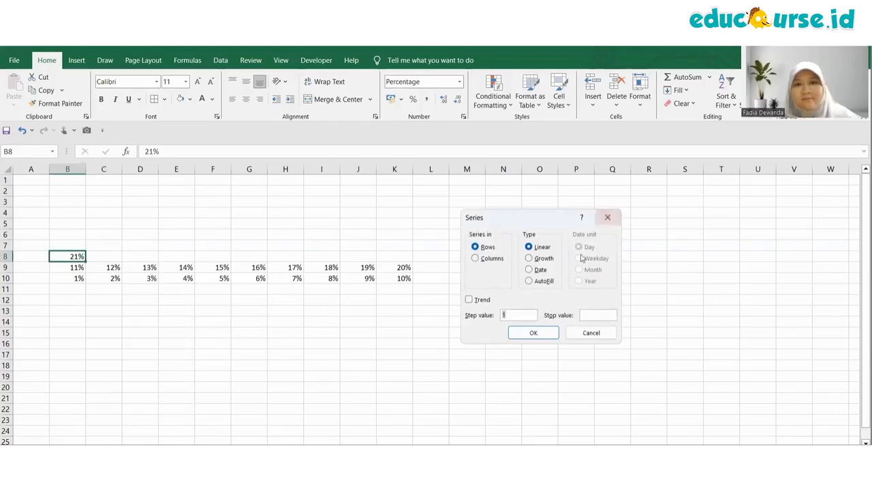
left_click(529, 315)
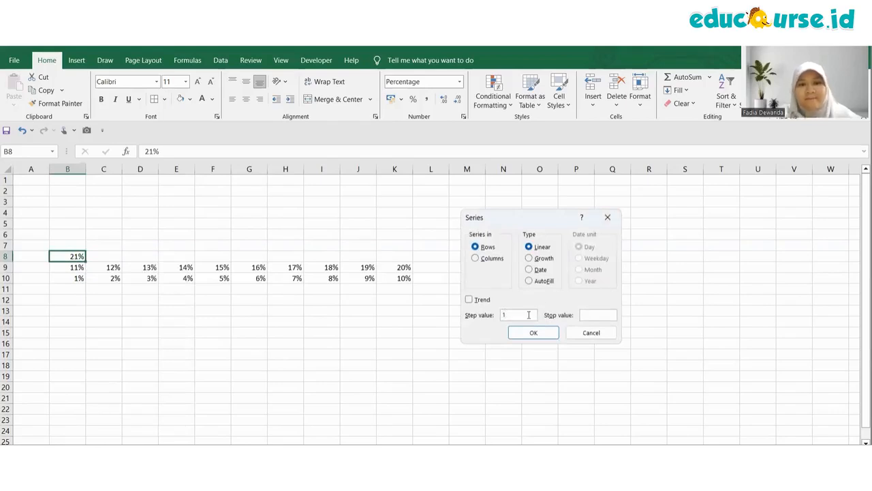
type("%")
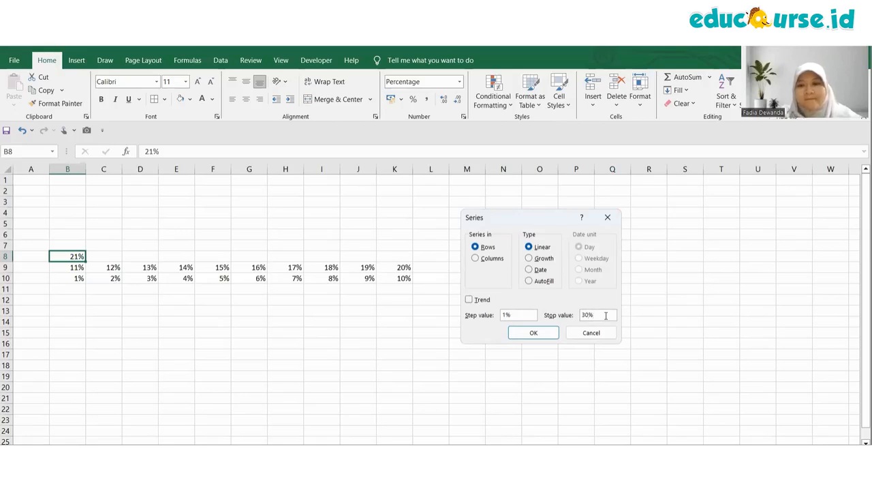
left_click(605, 315)
type("30%")
key("Return")
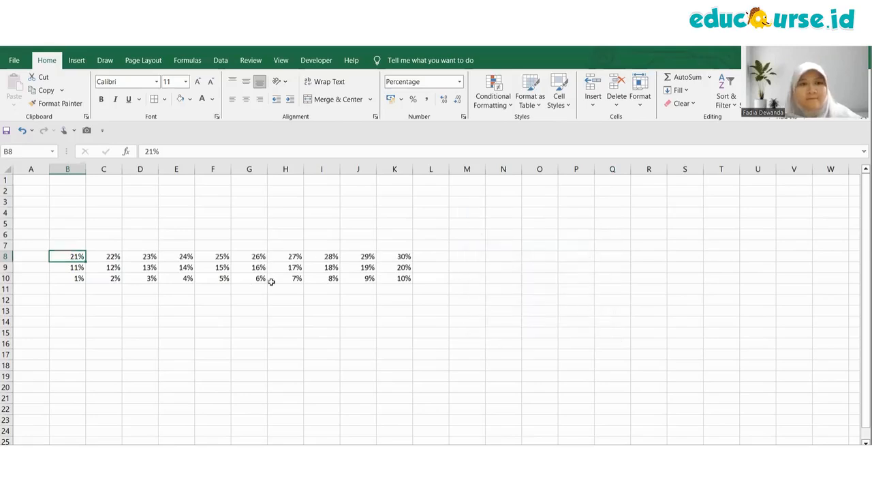
Fill B7:K7 up to B1:K1 with consecutive 1% increments, starting at 31% in B7 and ending at 100% in K1.
left_click(78, 246)
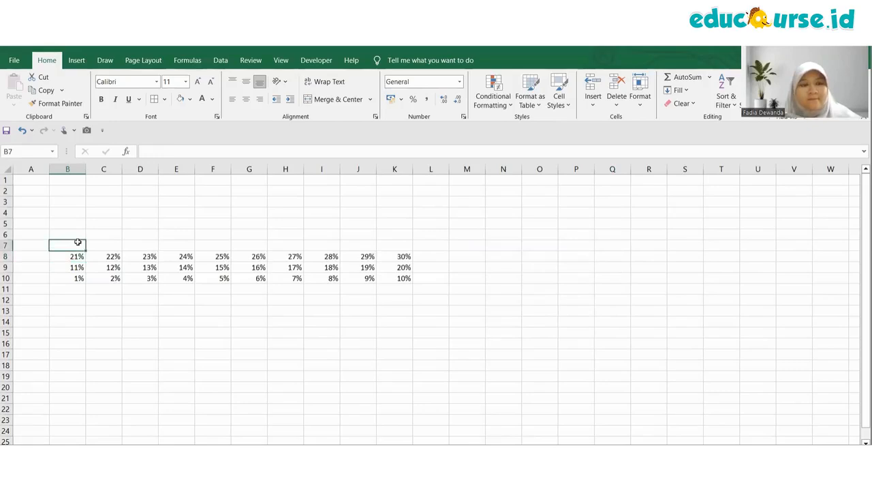
right_click(80, 245)
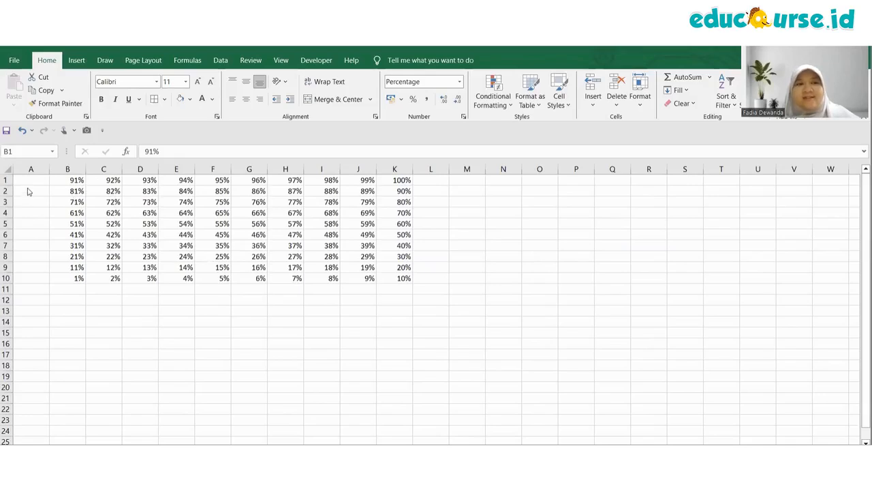
key("ctrl+shift+Right")
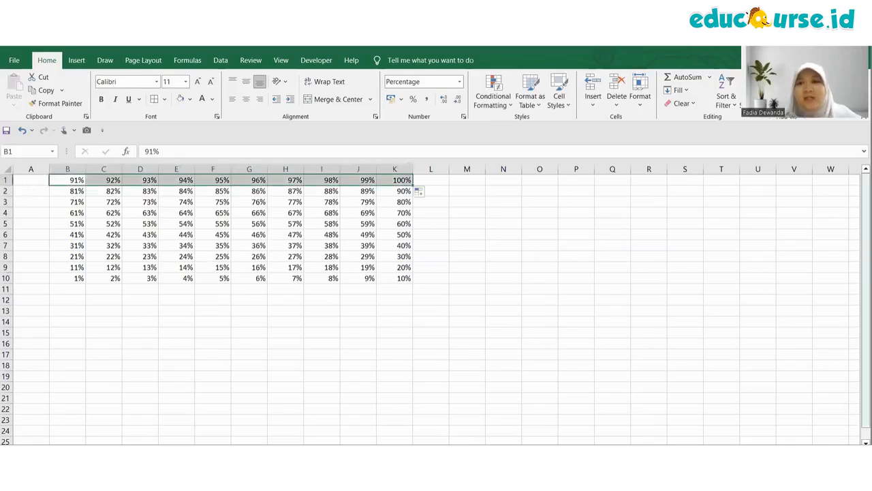
Enter the label Metric in cell A1 and the value 30% in cell A2.
left_click(31, 180)
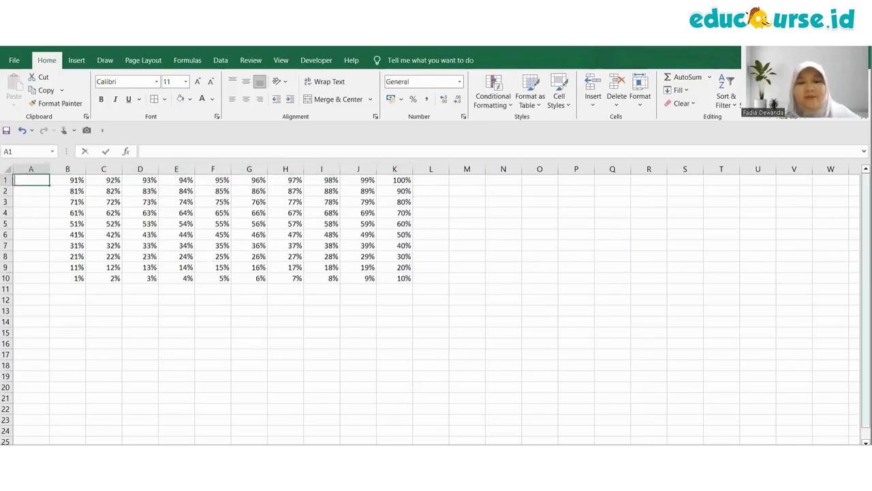
type("Metric")
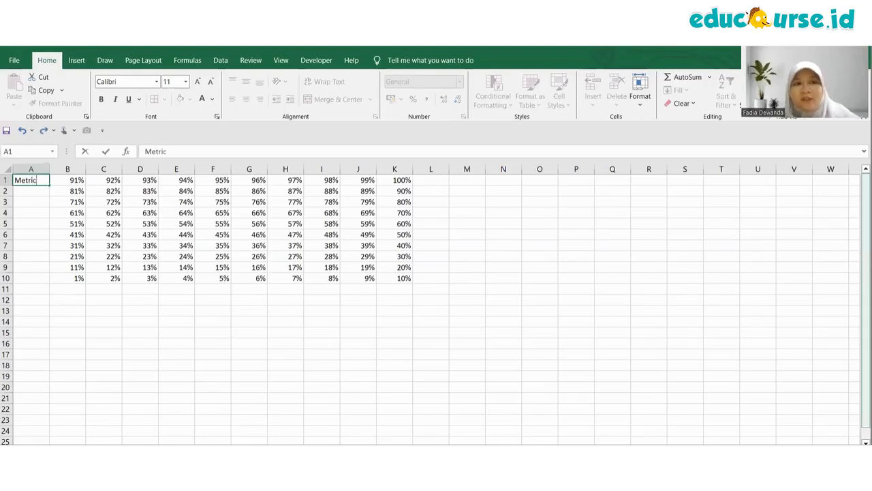
key("Return")
type("30")
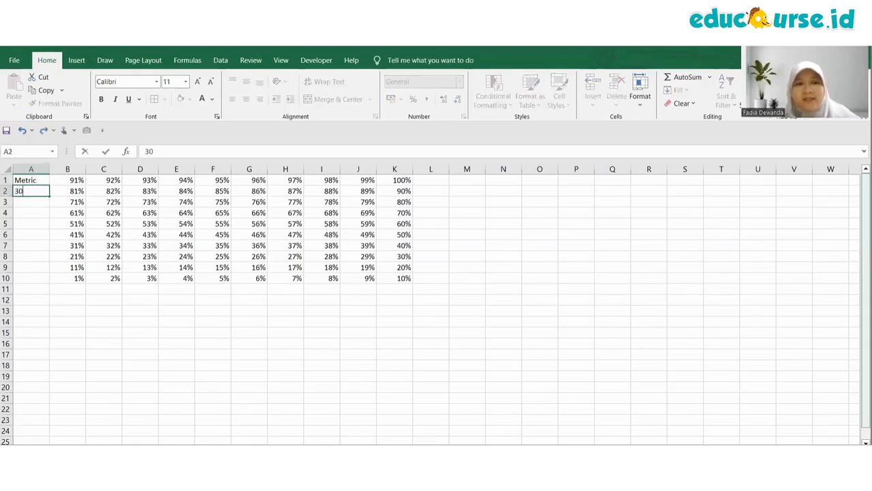
type("%")
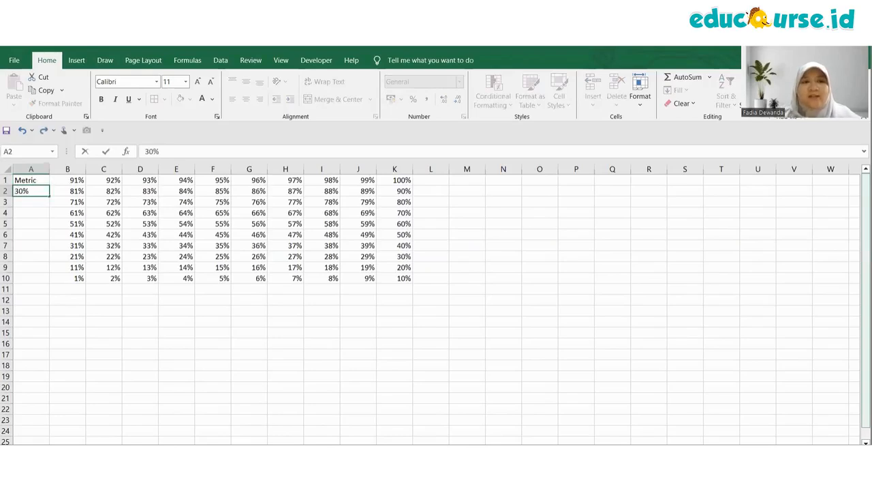
key("Tab")
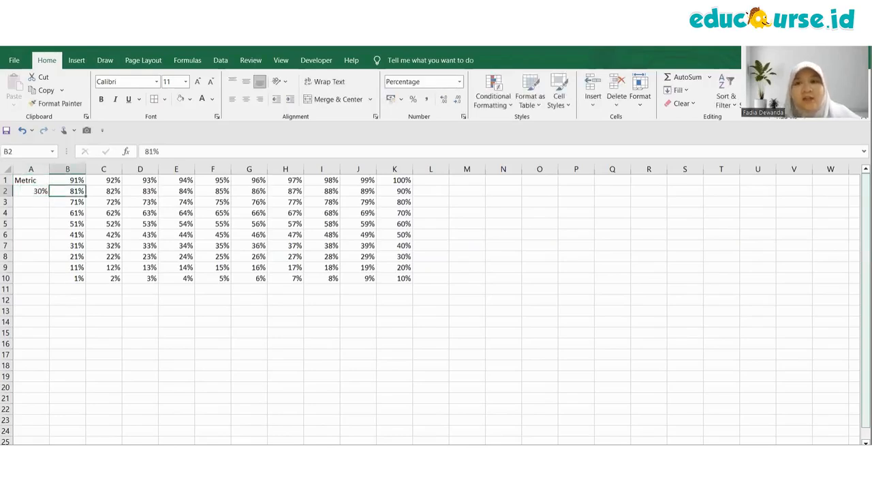
left_click(31, 192)
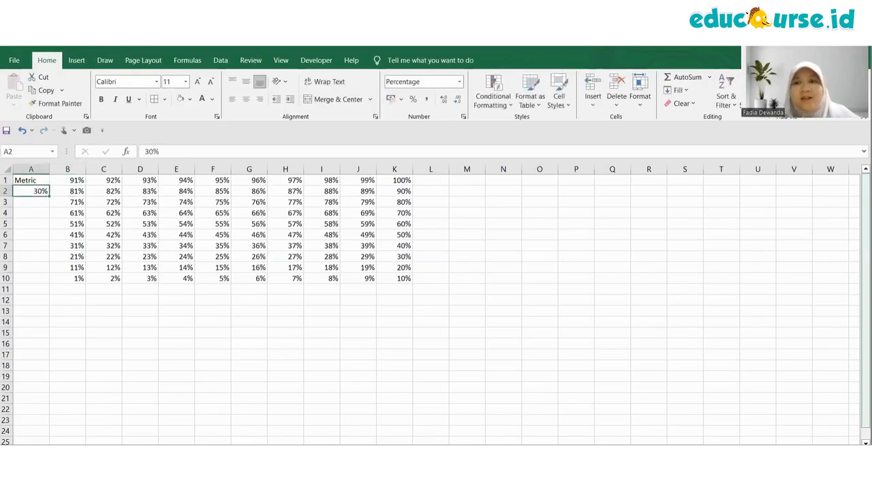
key("Right")
key("Up")
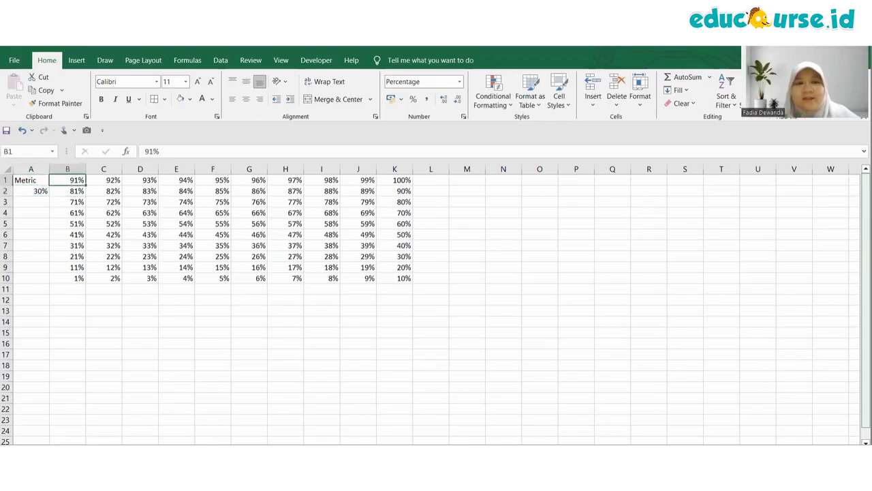
key("shift+Down")
key("shift+Down")
key("shift+Down")
key("shift+Down")
key("shift+Down")
key("shift+Down")
key("shift+Down")
key("shift+Down")
key("shift+Down")
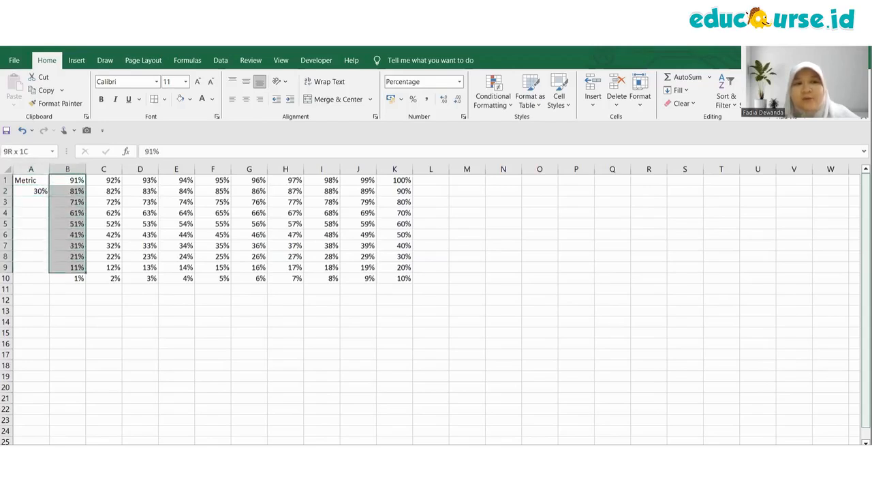
key("shift+Right")
key("shift+Right")
key("shift+Right")
key("shift+Right")
key("shift+Right")
key("shift+Right")
key("shift+Right")
key("shift+Right")
key("shift+Right")
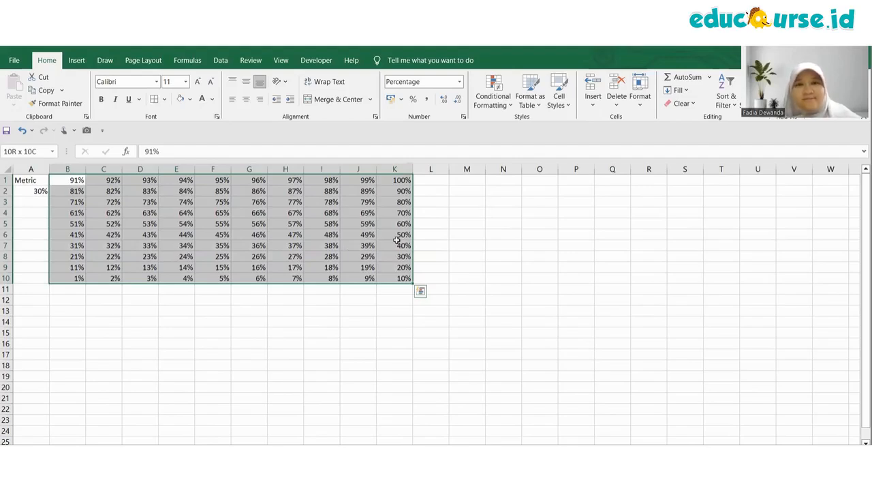
key("ctrl+z")
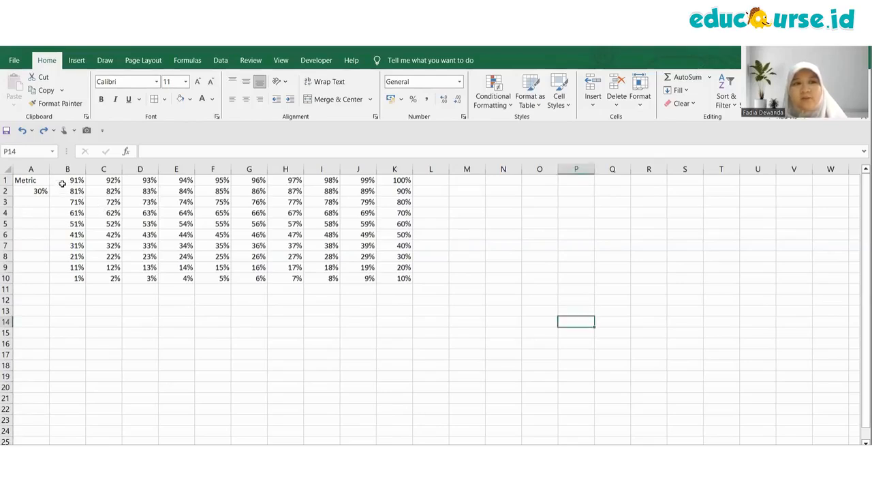
Start a conditional formatting rule on B1:K10 for cells whose value is less than or equal to =$A$2.
left_click_drag(63, 181, 400, 278)
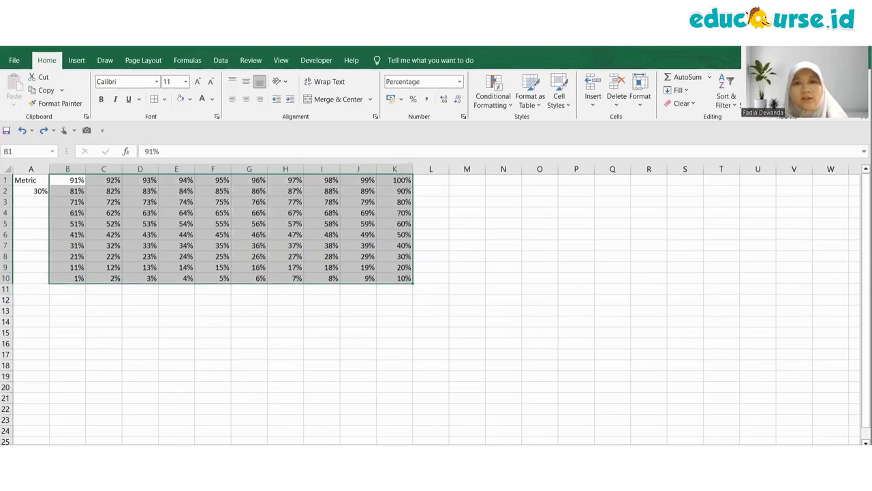
left_click(506, 108)
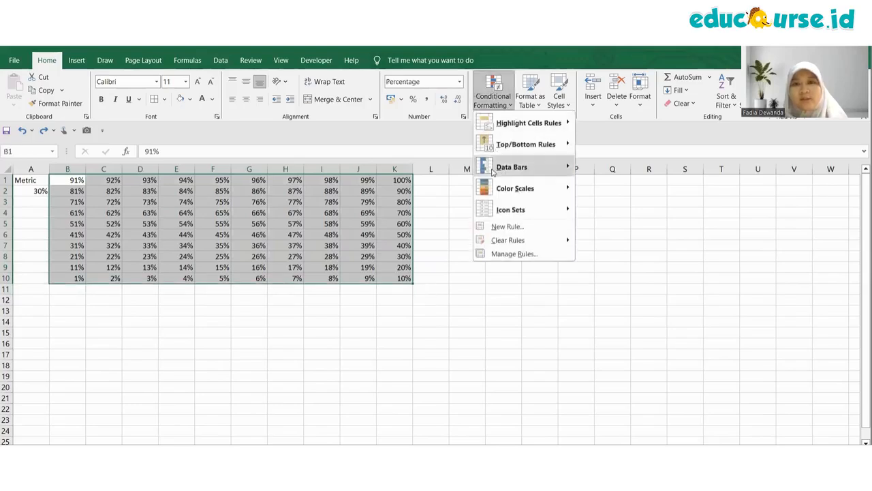
left_click(504, 227)
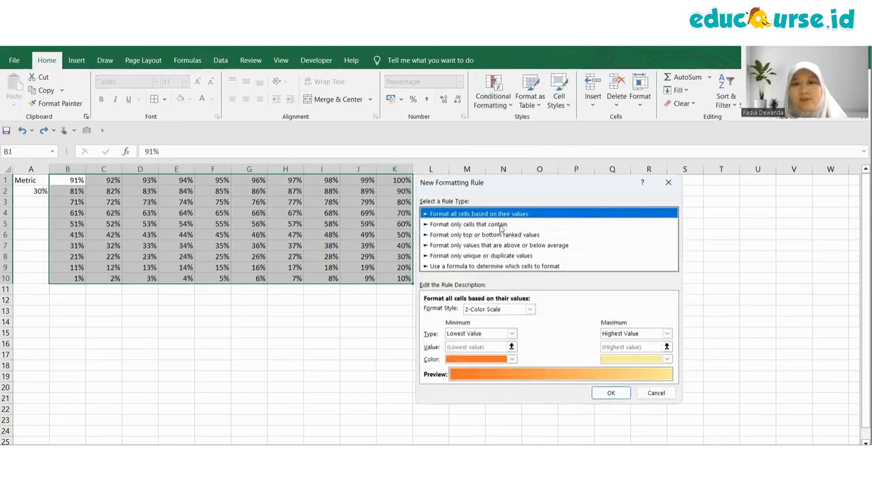
left_click(500, 226)
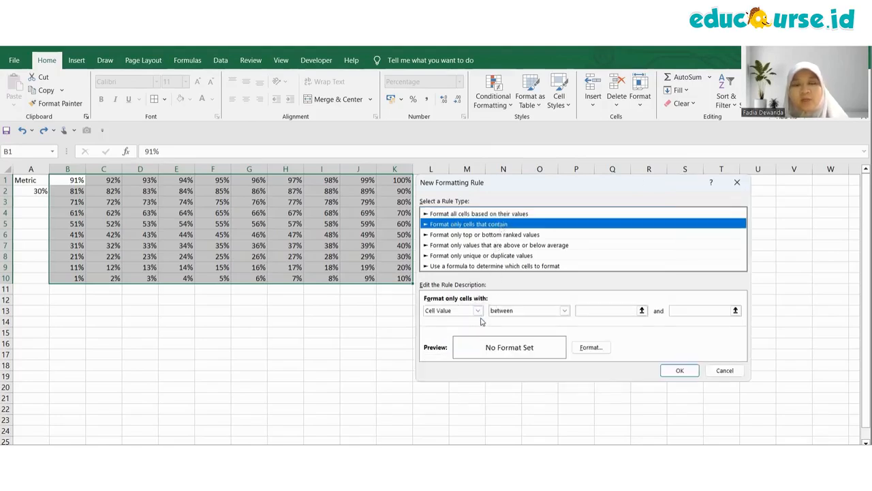
left_click(564, 310)
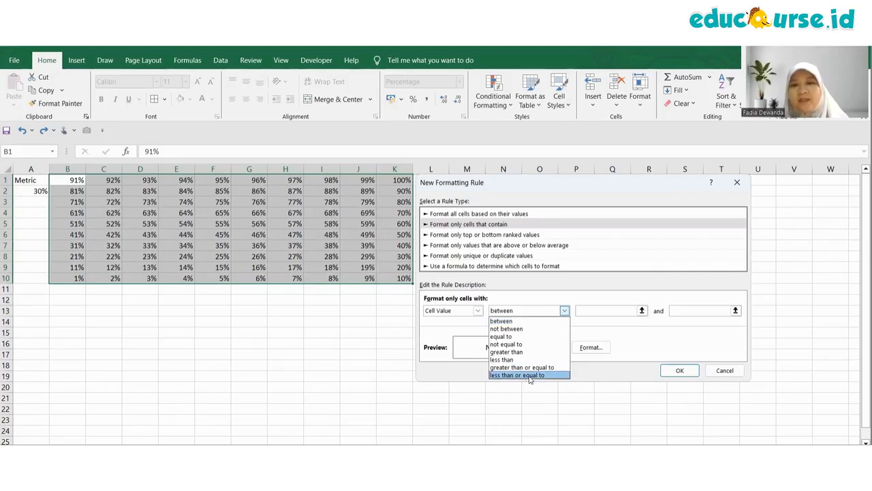
left_click(550, 375)
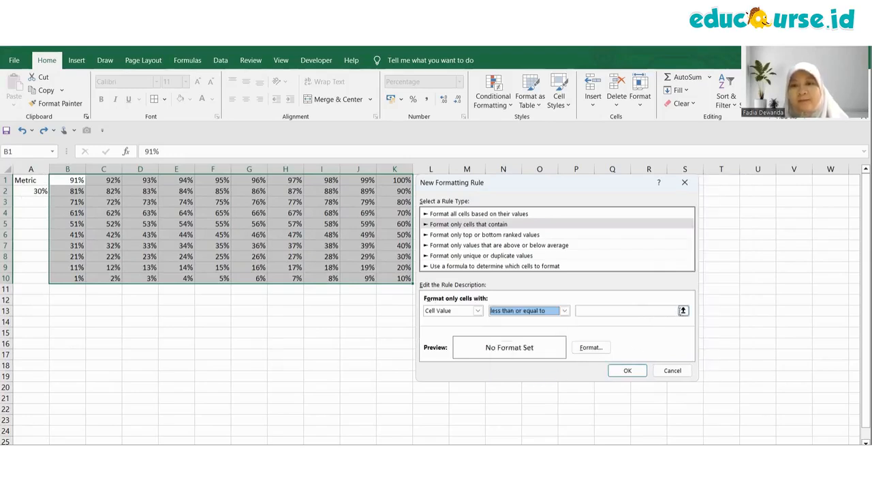
left_click(660, 311)
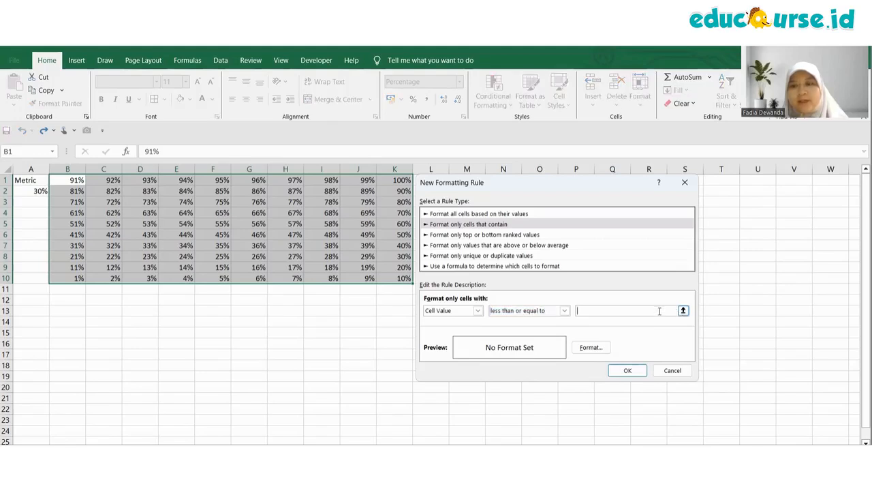
left_click(39, 192)
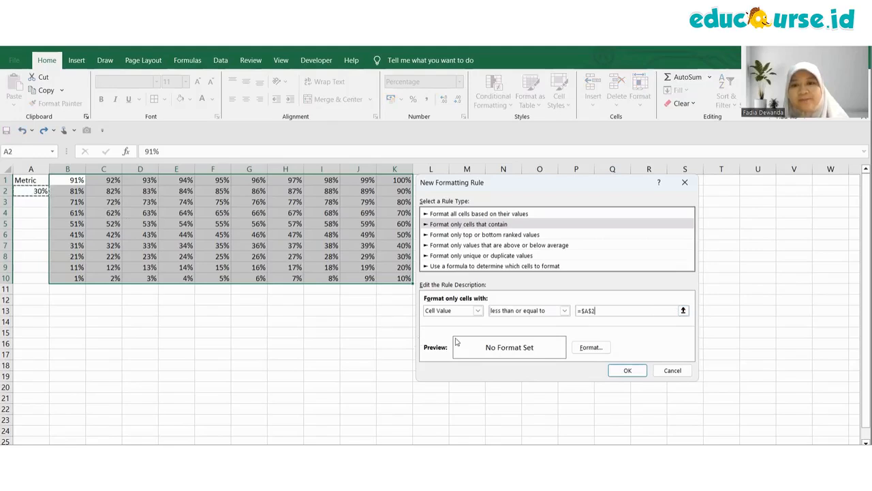
Give the rule a purple fill with matching purple font colour, and apply it to the grid.
left_click(591, 349)
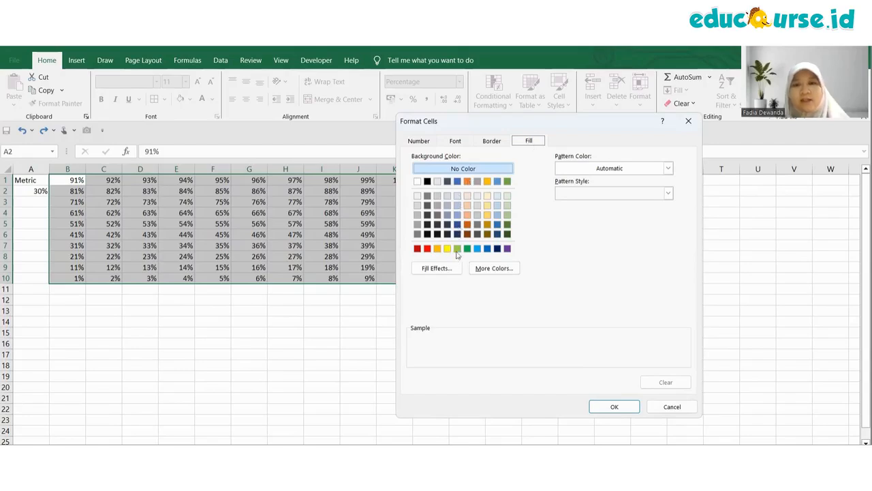
left_click(507, 249)
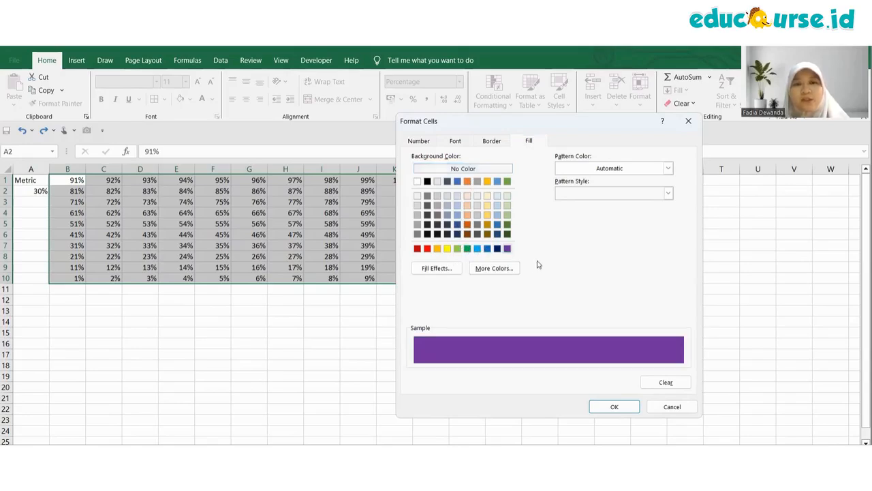
left_click(458, 142)
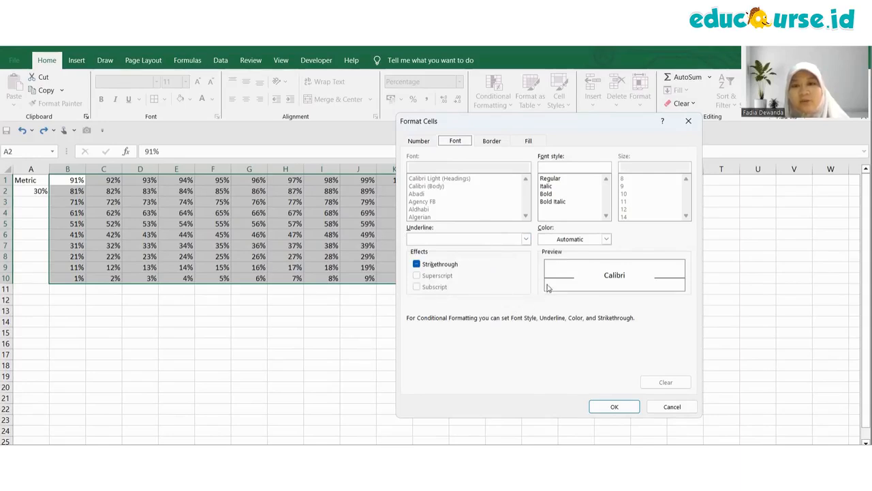
left_click(605, 246)
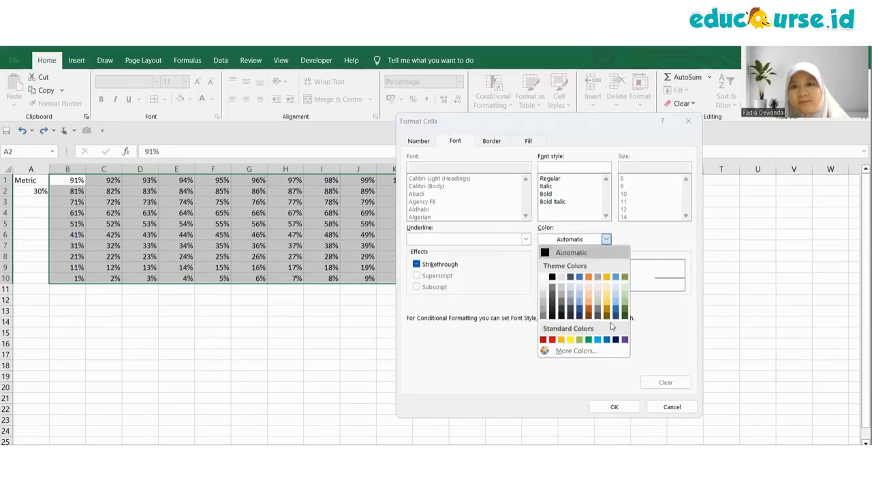
left_click(625, 340)
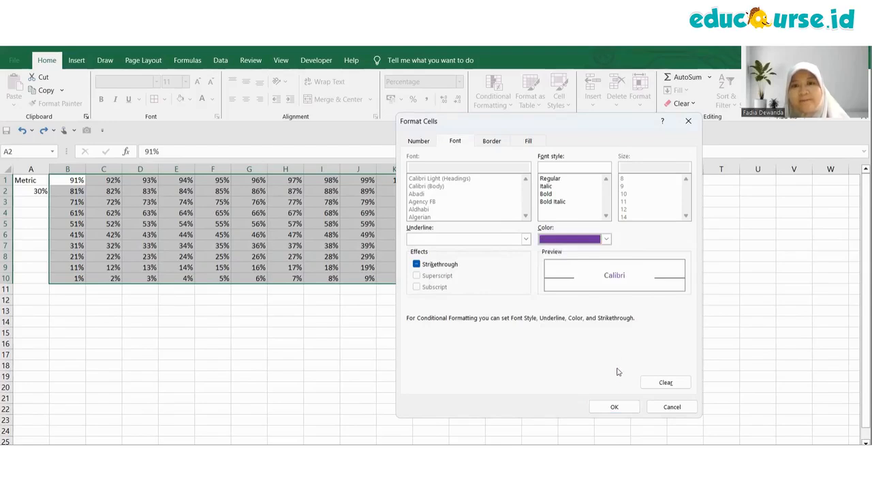
left_click(614, 406)
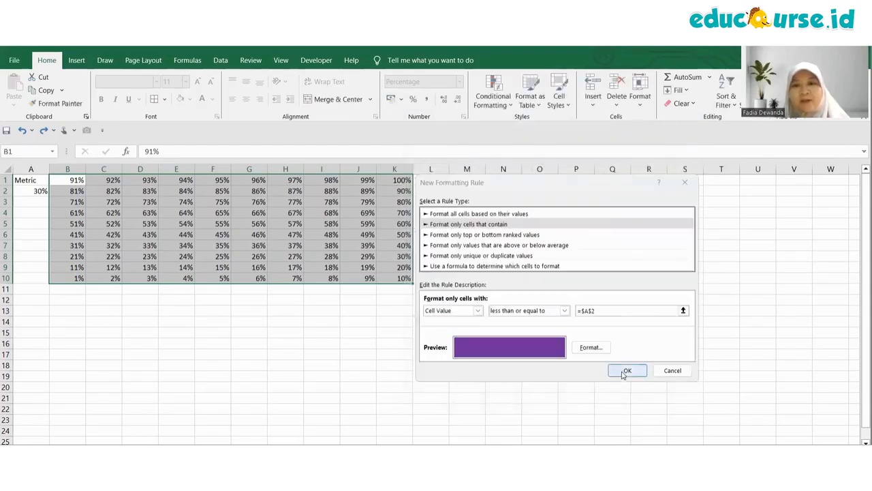
left_click(624, 371)
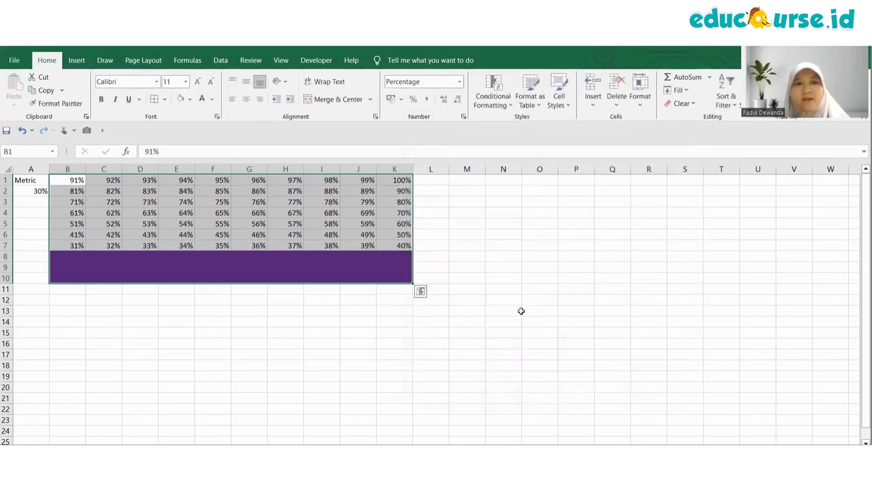
left_click(457, 268)
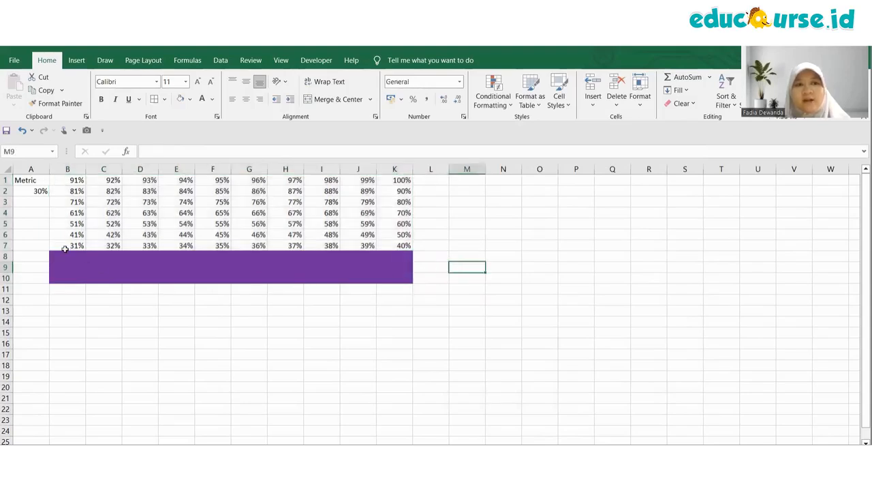
Test the conditional shading by changing the metric in cell A2 to 28%.
left_click_drag(66, 253, 402, 278)
left_click(37, 198)
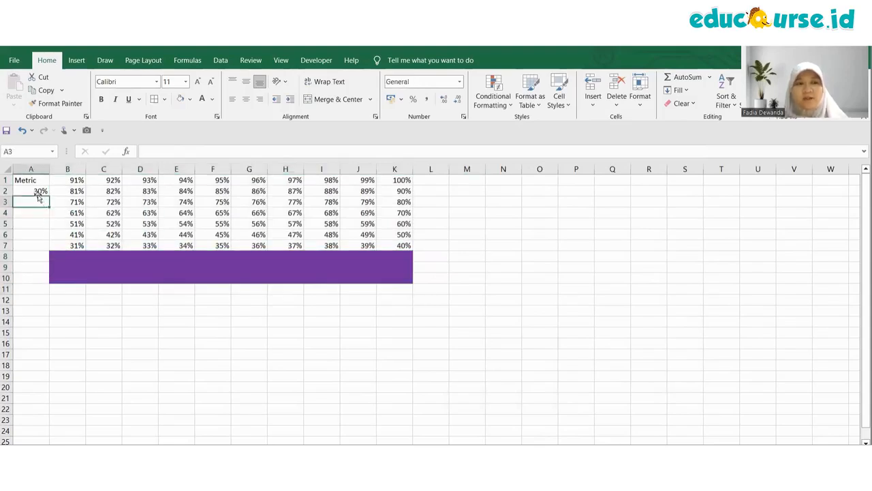
left_click(37, 192)
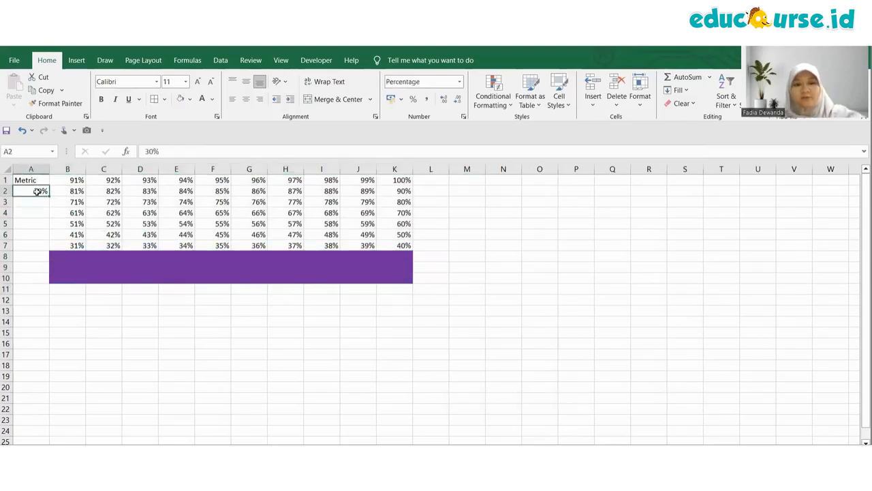
double_click(38, 191)
key("Return")
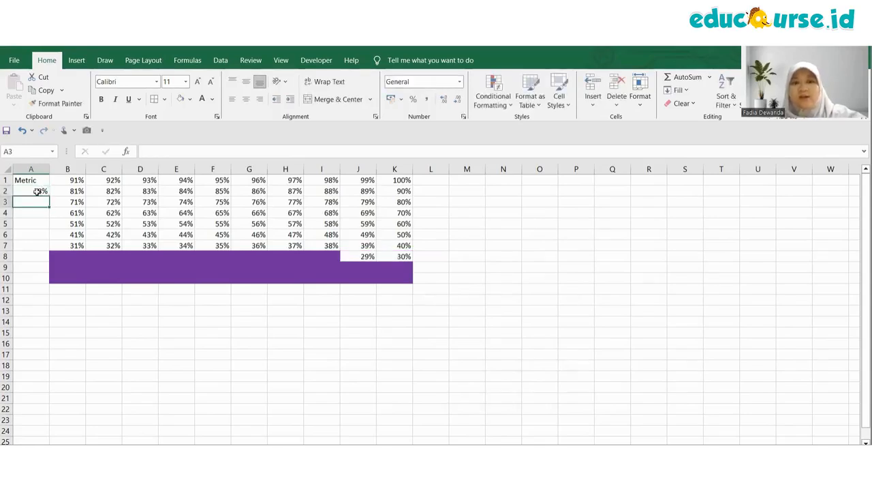
type("20")
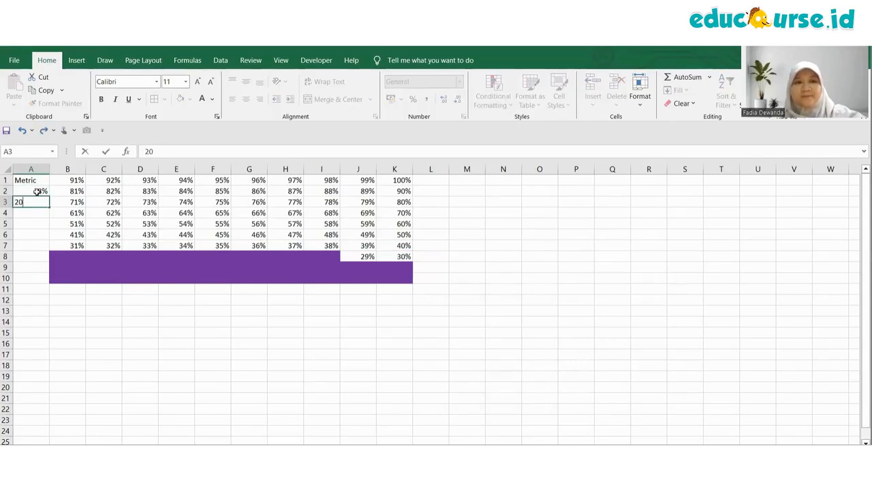
key("Return")
key("ctrl+z")
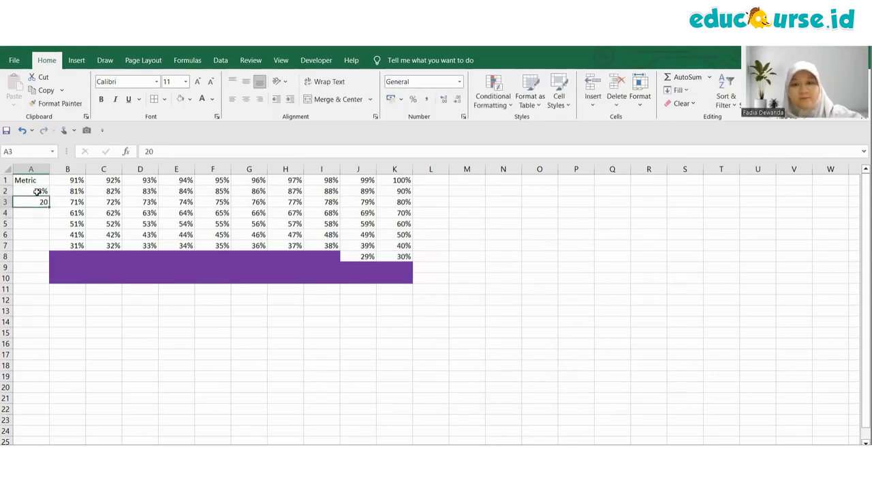
Set the metric in cell A2 to 30%.
left_click(38, 192)
double_click(37, 192)
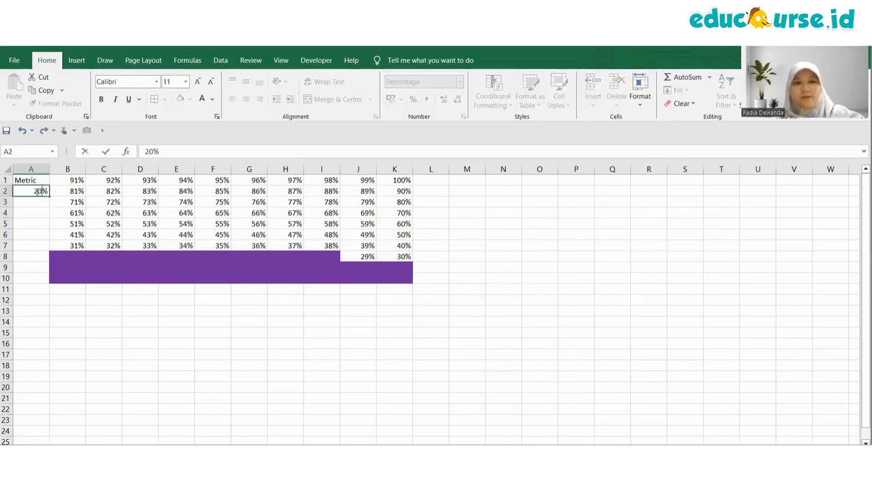
key("Return")
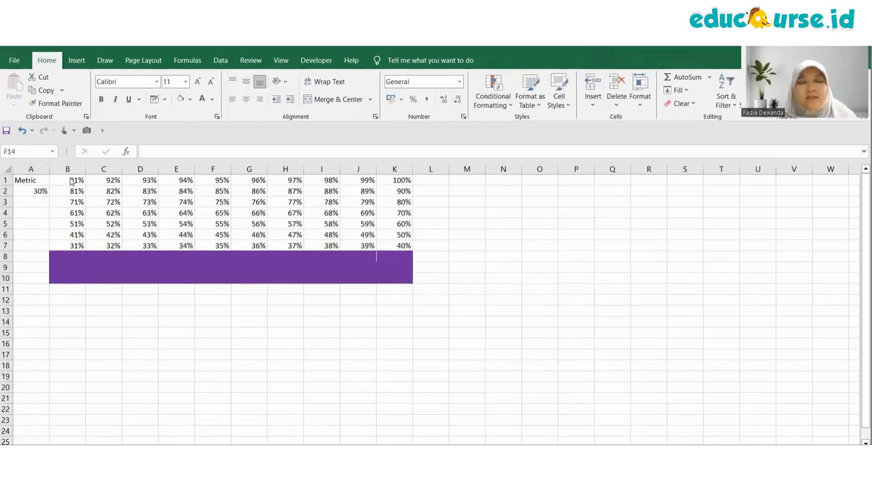
Format the whole grid B1:K10 with a light gray font colour and a light blue-gray fill.
left_click_drag(75, 180, 391, 275)
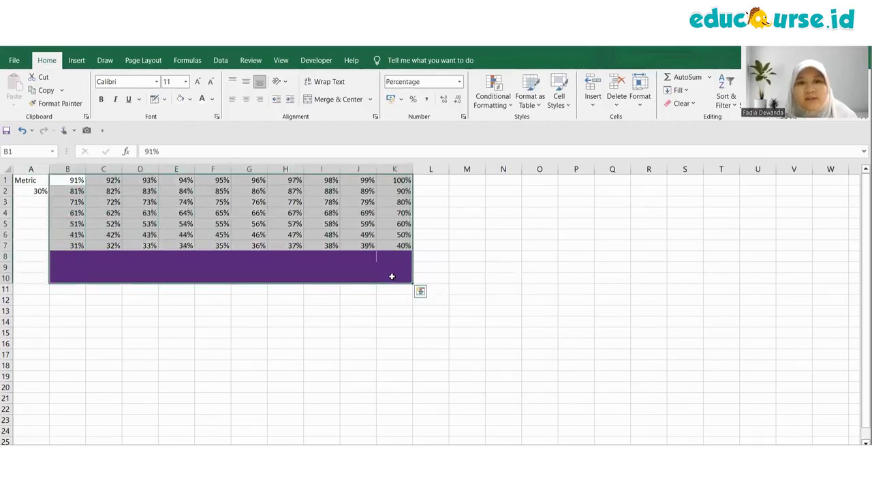
left_click(212, 99)
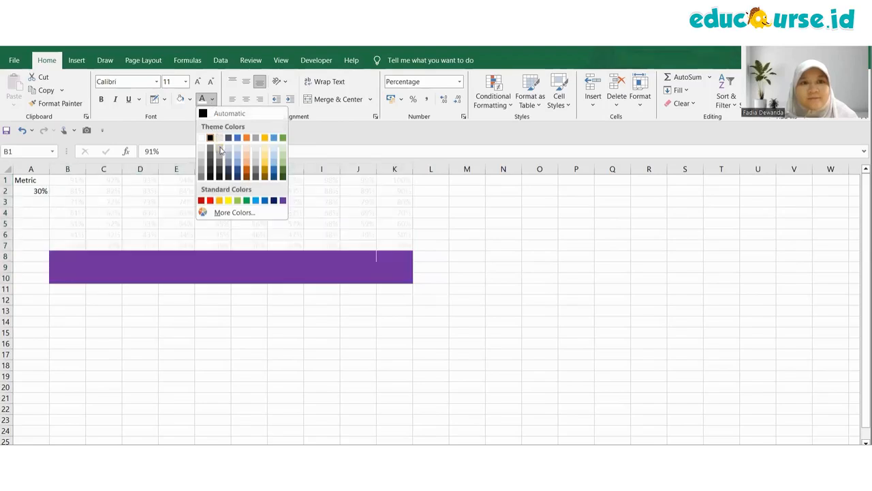
left_click(220, 148)
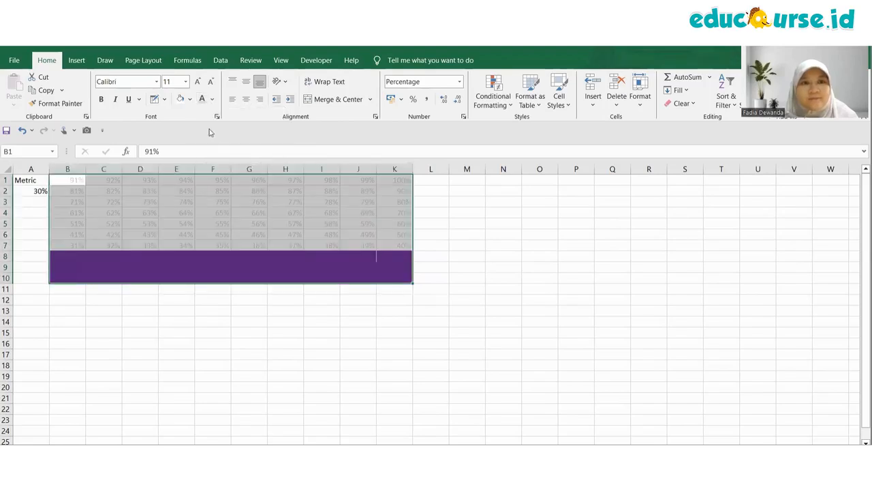
left_click(189, 98)
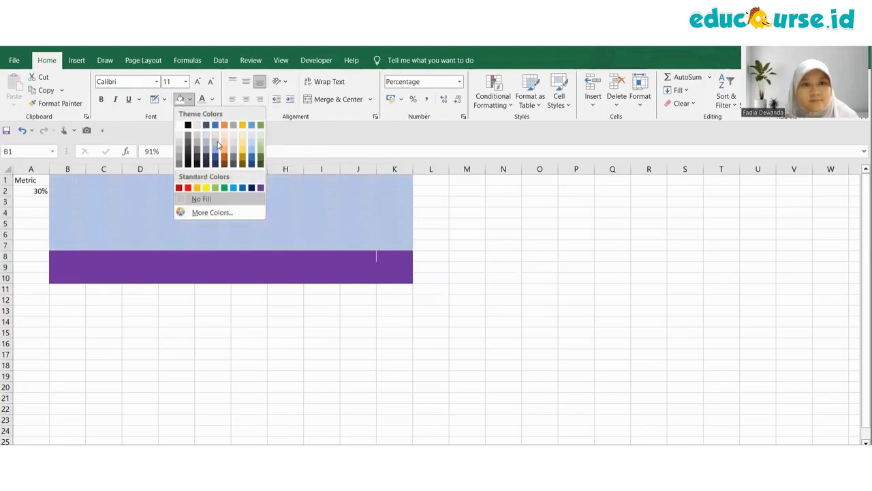
left_click(207, 137)
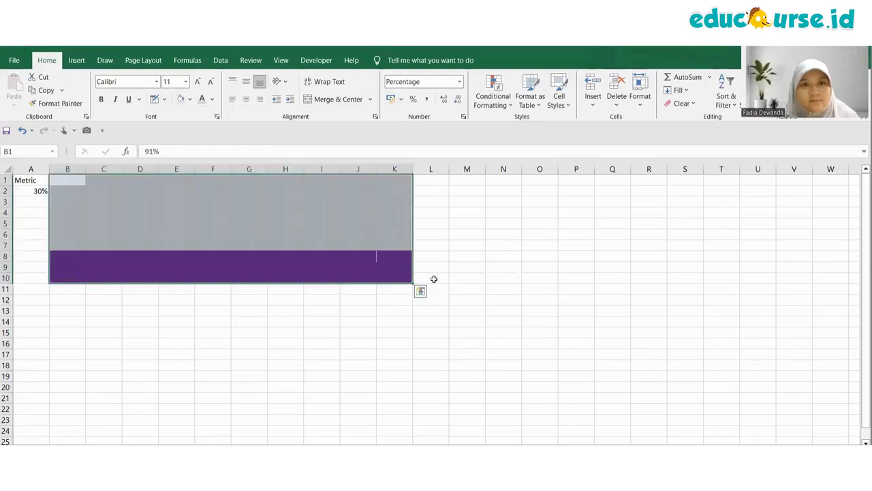
left_click(432, 279)
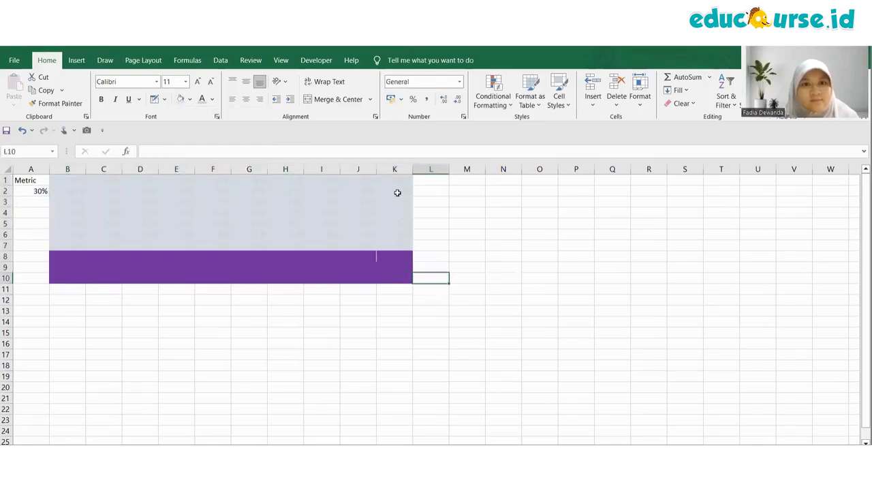
Change the font colour of the unshaded cells B1:K7 to a light blue-gray matching their fill.
left_click_drag(58, 179, 402, 246)
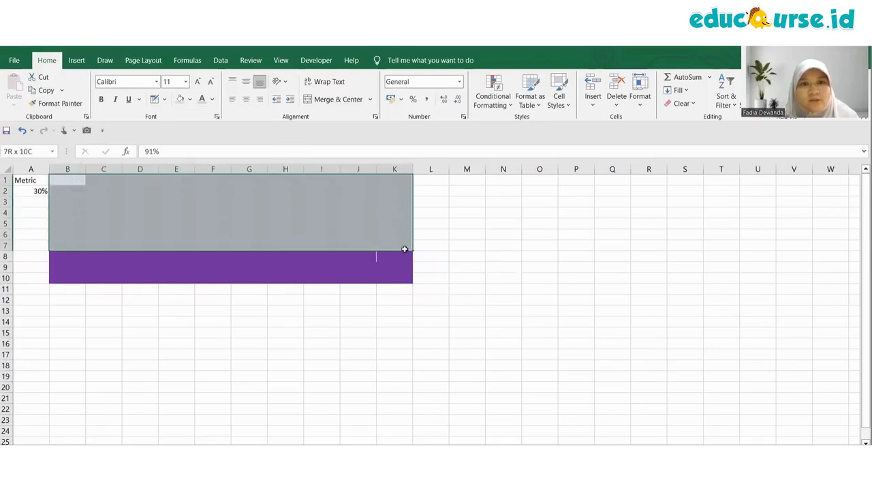
left_click(212, 100)
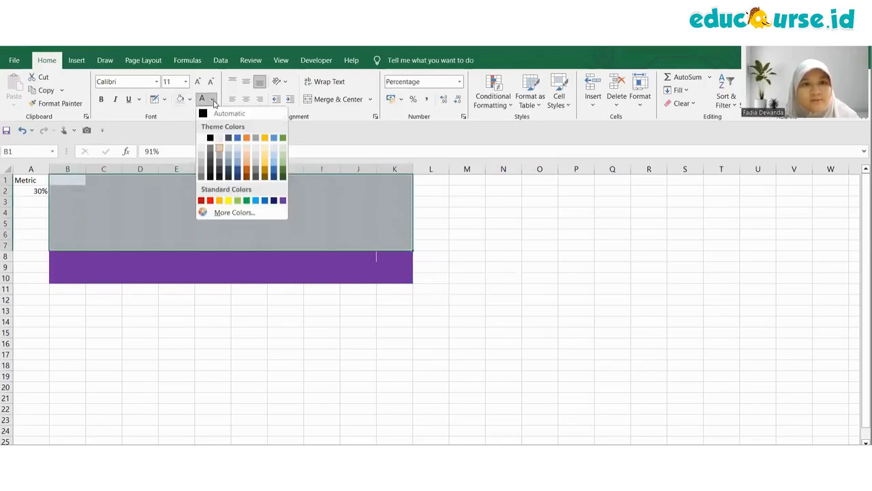
left_click(228, 149)
left_click(502, 278)
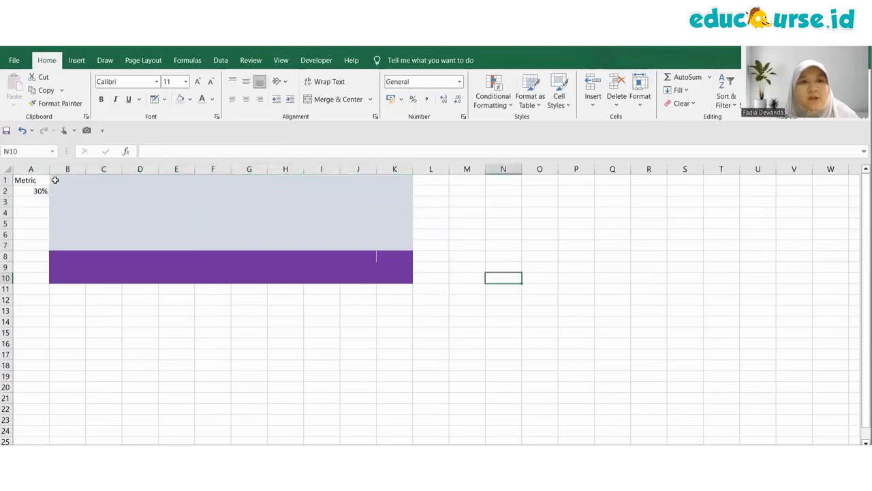
Apply white borders to all cells of the grid B1:K10.
left_click_drag(55, 180, 395, 278)
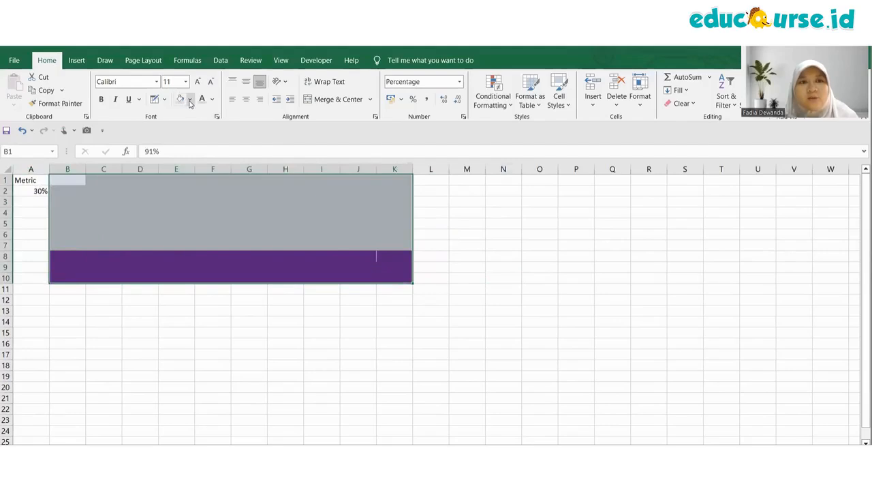
left_click(164, 99)
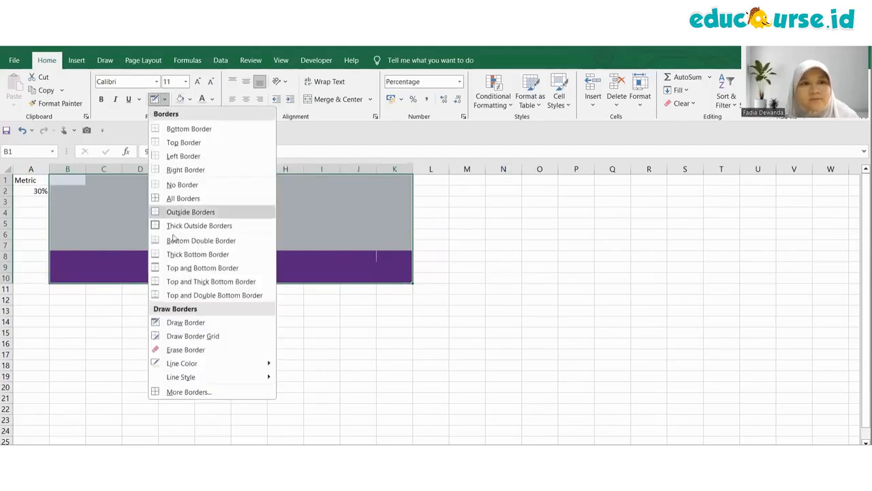
mouse_move(267, 363)
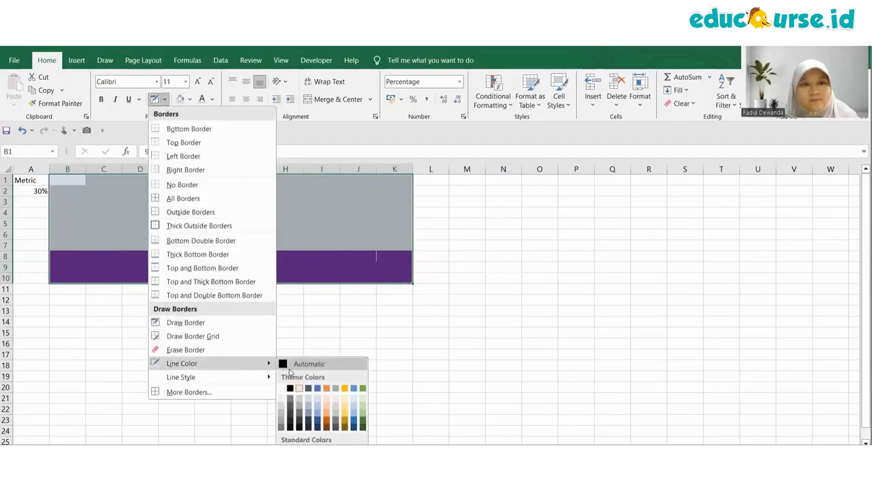
left_click(286, 387)
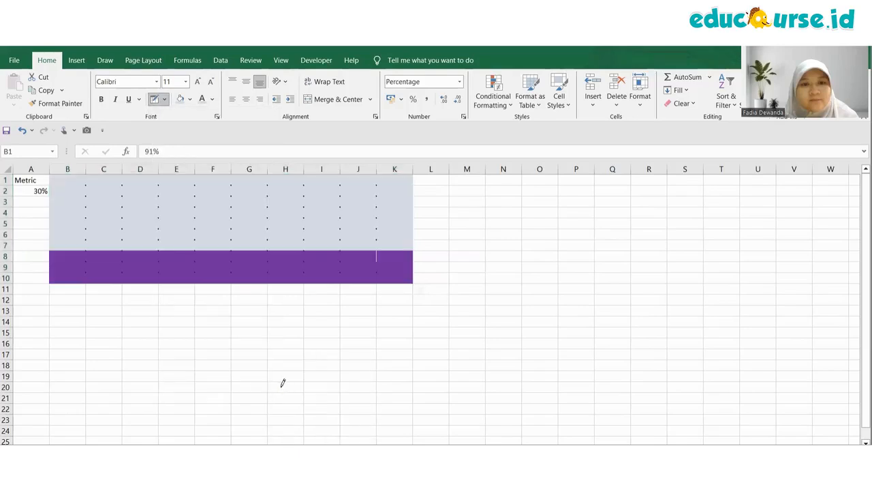
left_click(164, 99)
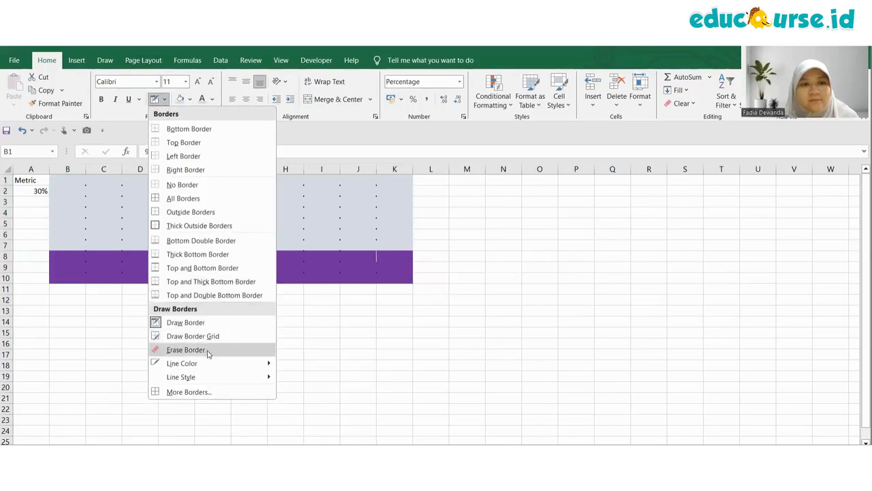
mouse_move(269, 367)
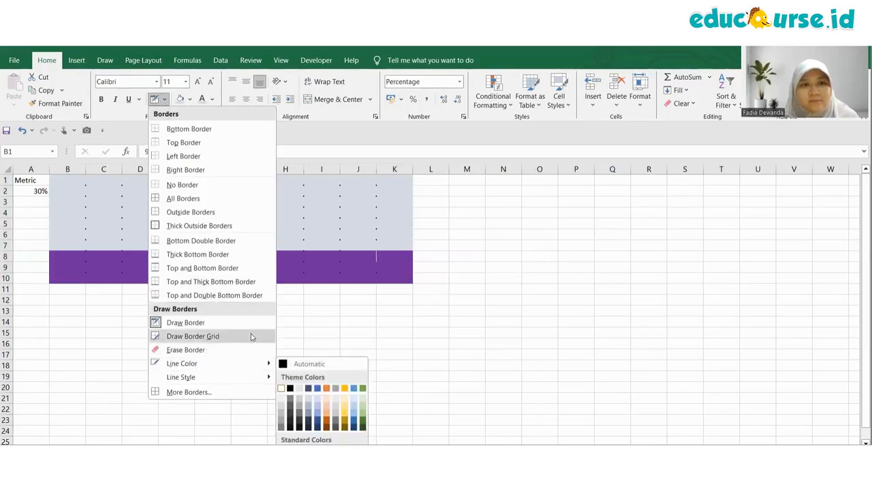
left_click(194, 198)
left_click(422, 299)
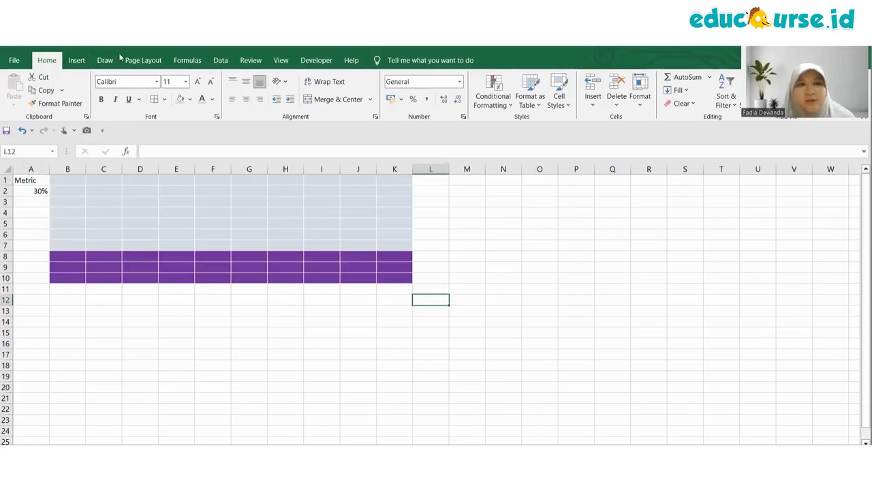
left_click(87, 130)
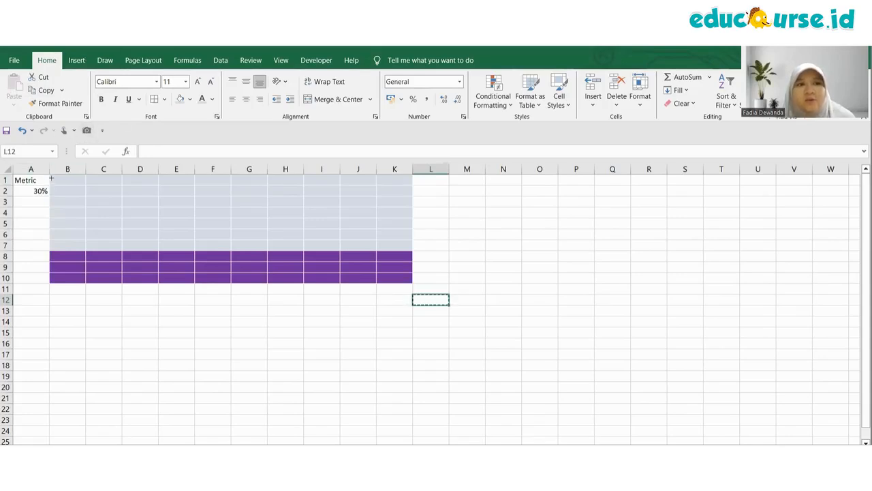
left_click_drag(52, 176, 266, 389)
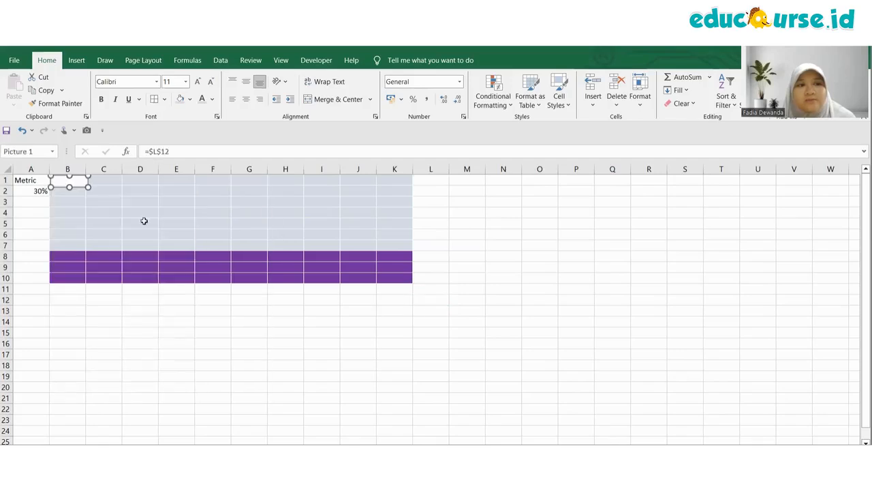
key("Delete")
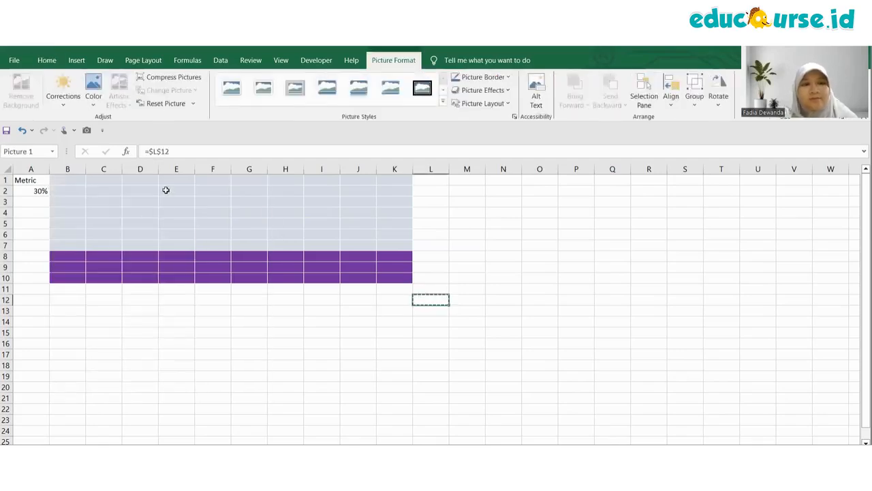
Capture the grid B1:K10 with the Camera tool and place the linked picture on the blank sheet, aligned near the left of cell B2.
left_click_drag(62, 177, 413, 282)
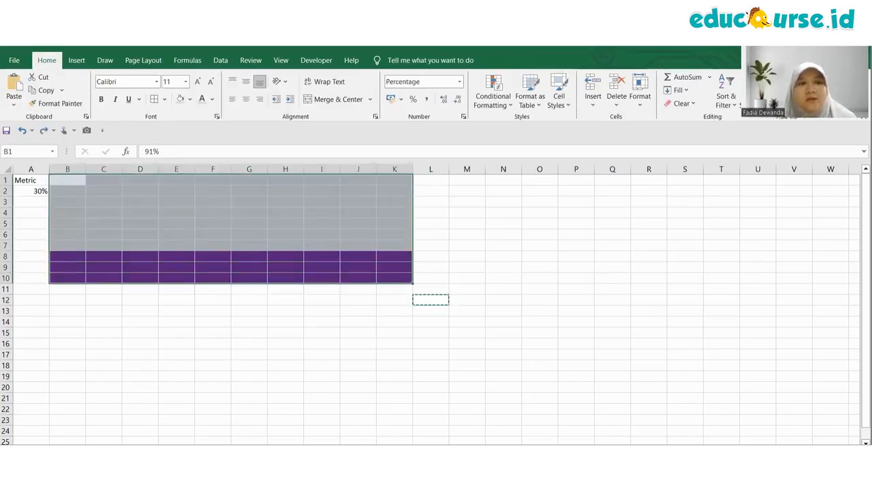
left_click(87, 130)
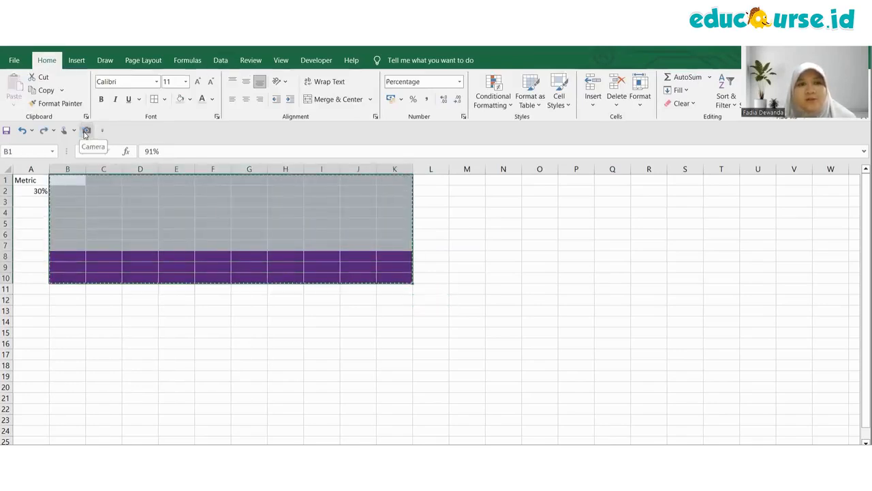
left_click(293, 451)
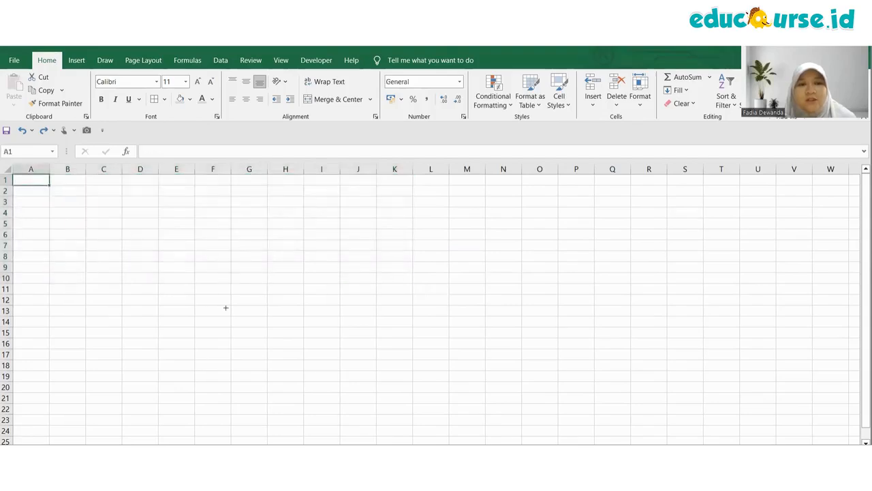
left_click(82, 190)
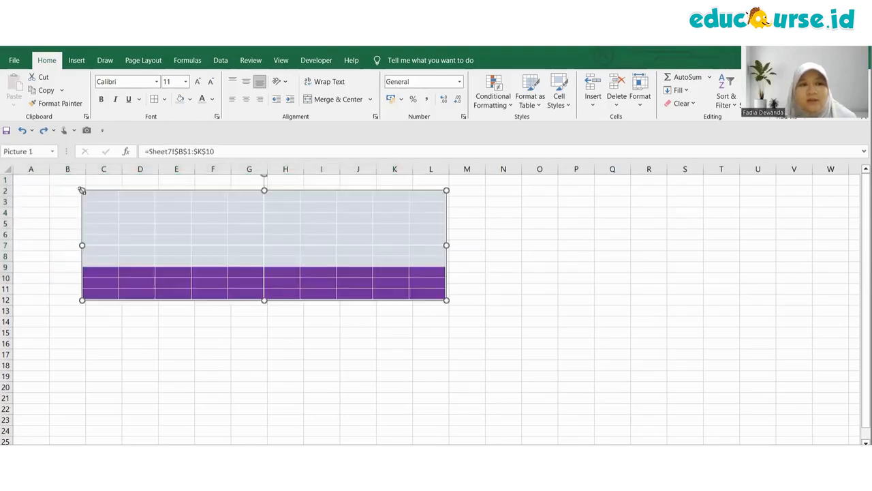
left_click_drag(295, 193, 263, 186)
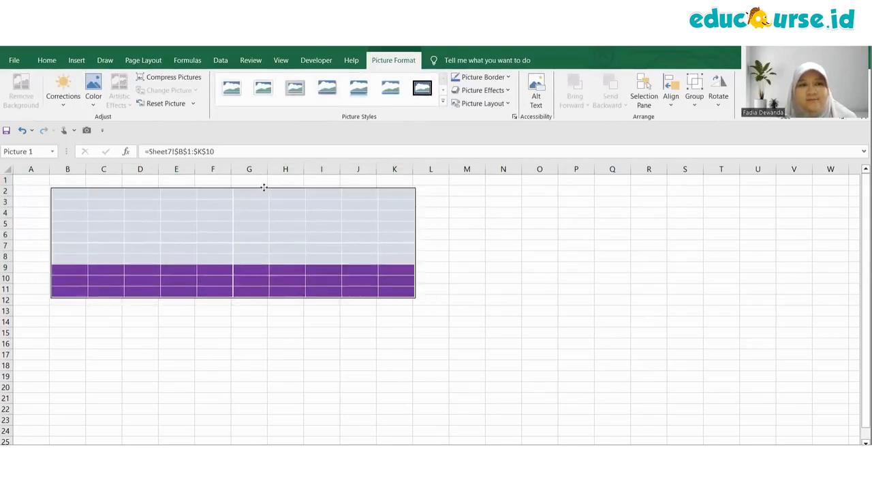
left_click(321, 320)
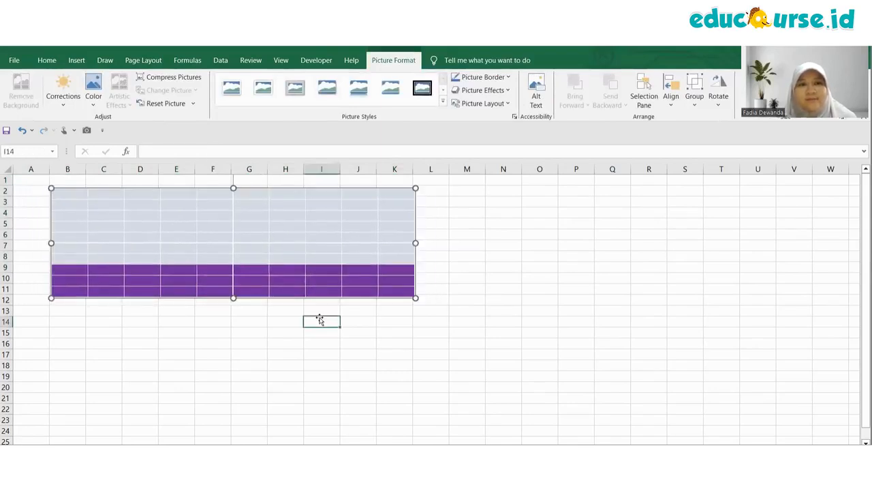
left_click(226, 344)
Return to the source sheet with the grid and set the metric in cell A2 to 70%.
key("ctrl+Page_Up")
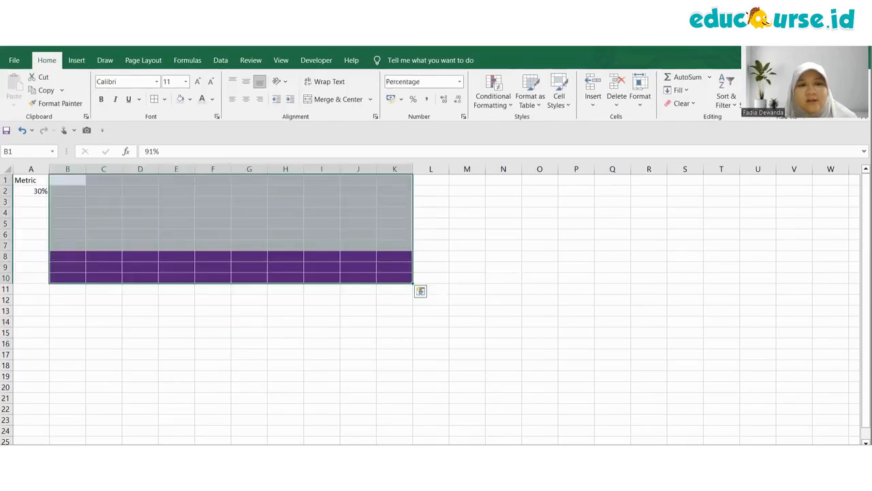
left_click(32, 199)
key("Up")
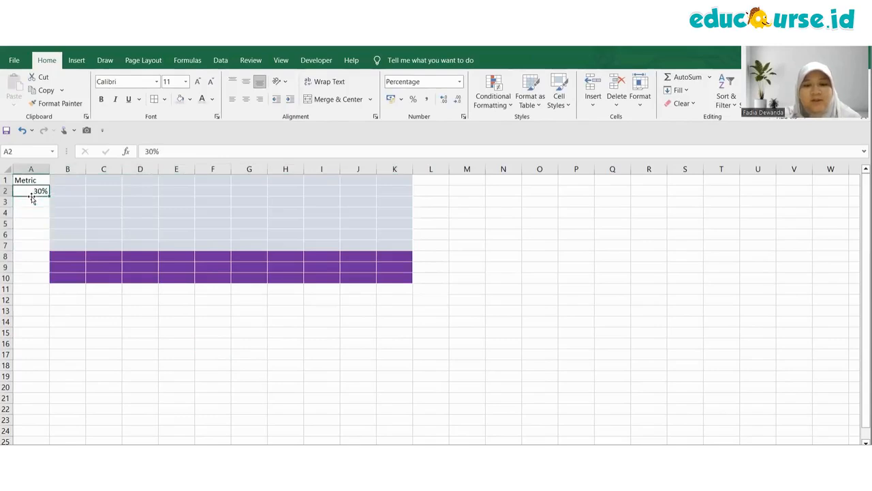
type("70")
key("Return")
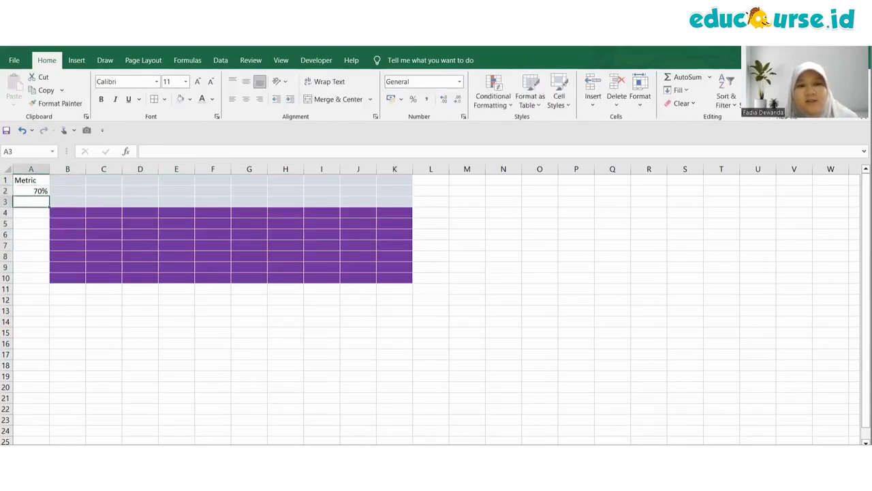
On the sheet holding the linked picture, move the picture down so it spans rows 4 to 13.
key("ctrl+Page_Down")
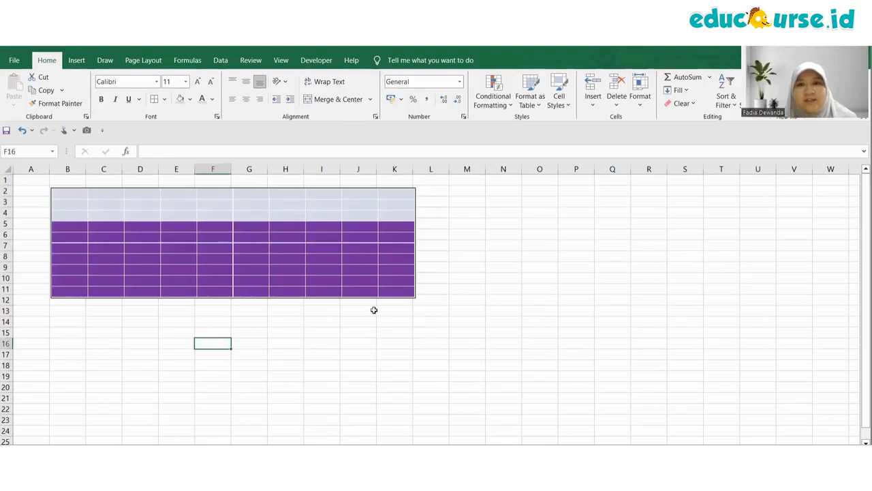
left_click(270, 223)
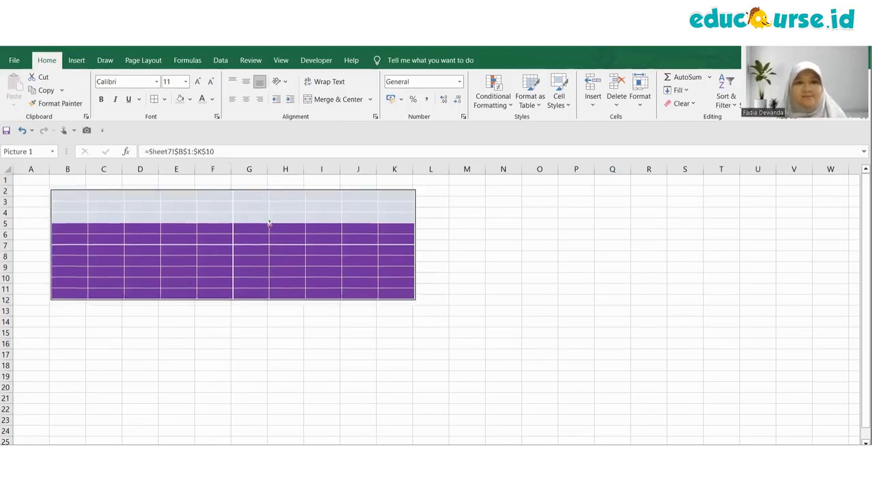
left_click_drag(269, 223, 272, 222)
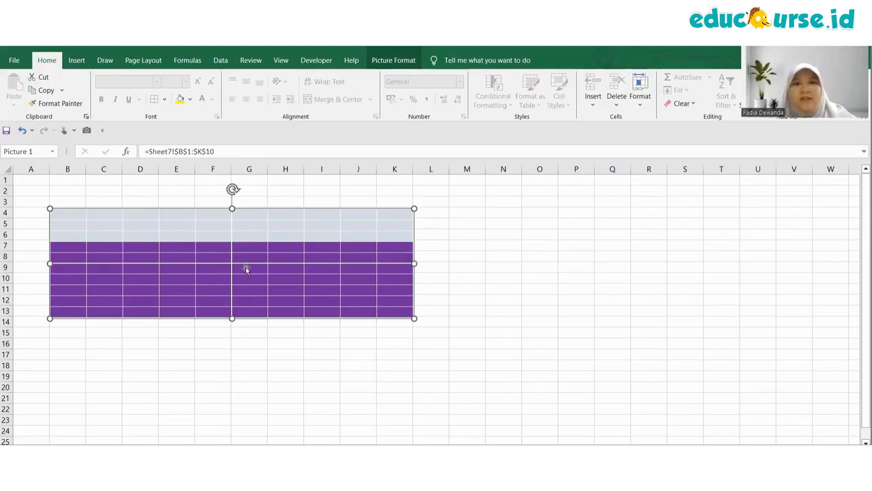
left_click(249, 331)
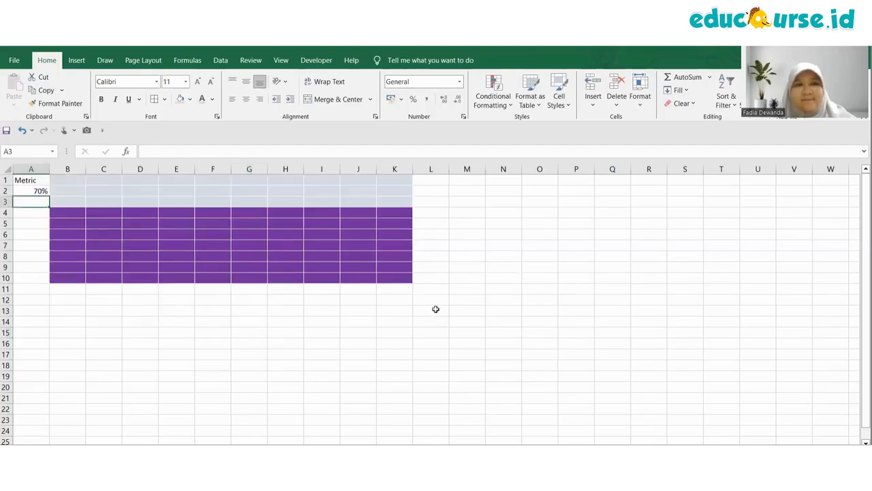
Insert a text box over the source grid near cell F6 and link its text to cell A2.
left_click(79, 62)
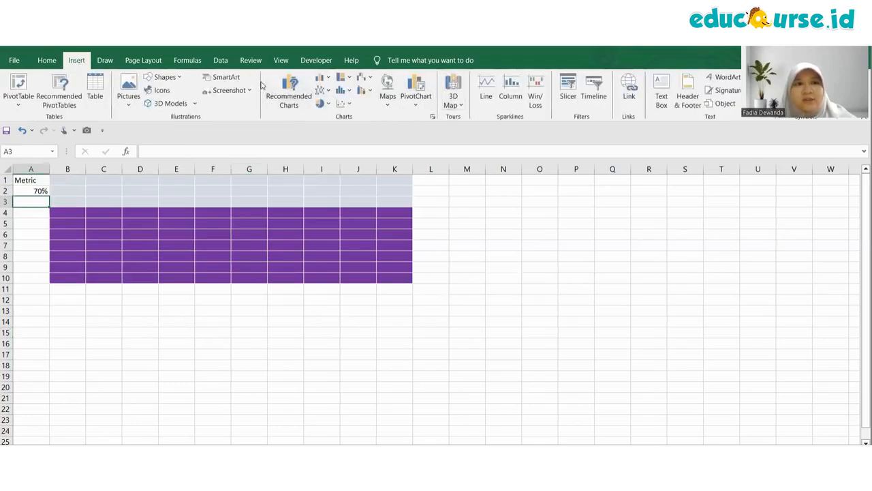
left_click(163, 77)
left_click(147, 186)
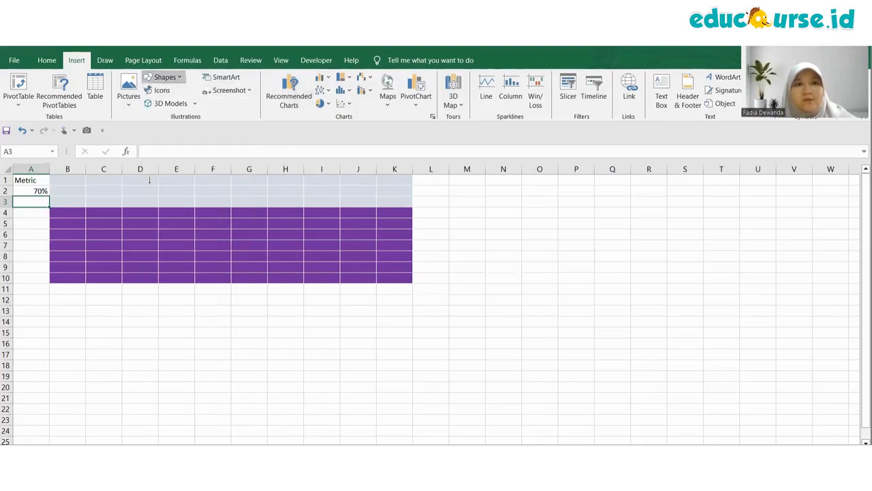
left_click(192, 227)
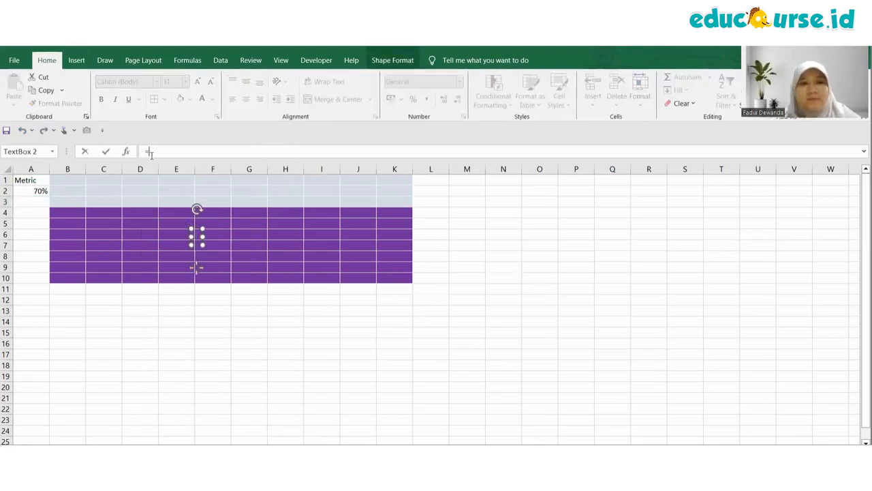
left_click(41, 191)
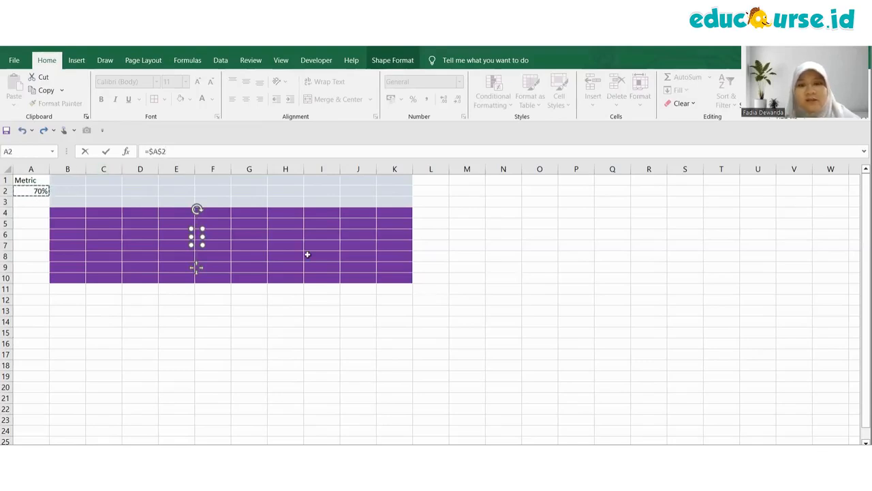
key("Return")
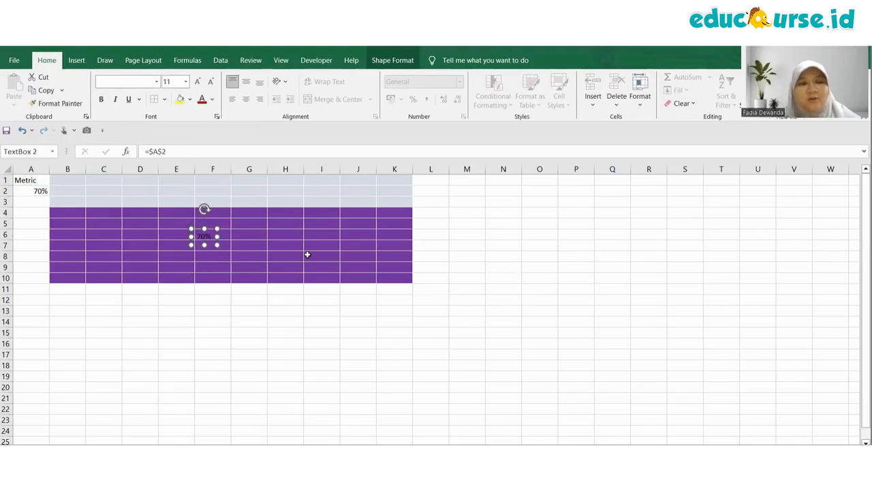
Set the font of the linked percentage text box to Tenorite.
left_click(209, 238)
double_click(208, 240)
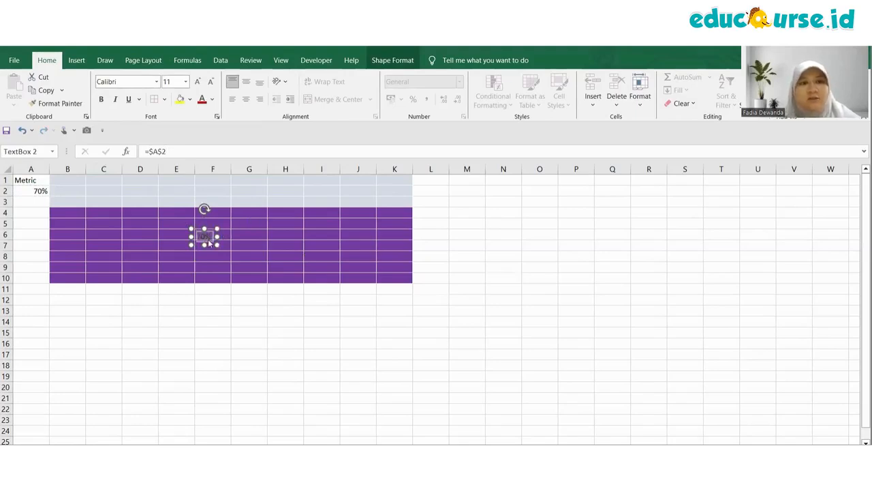
left_click(155, 83)
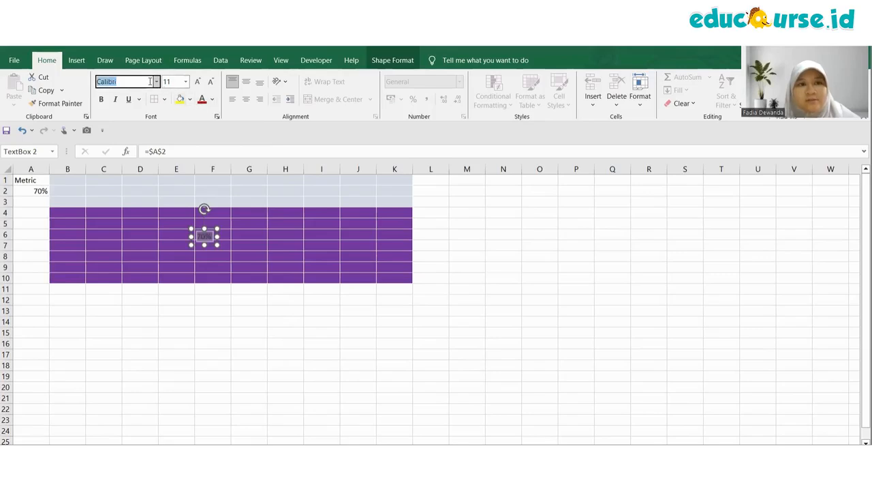
type("Tenorite")
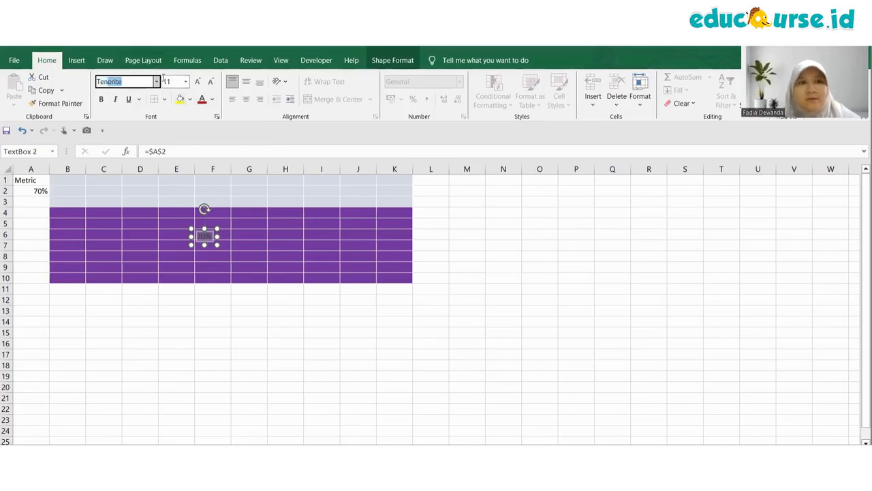
key("Return")
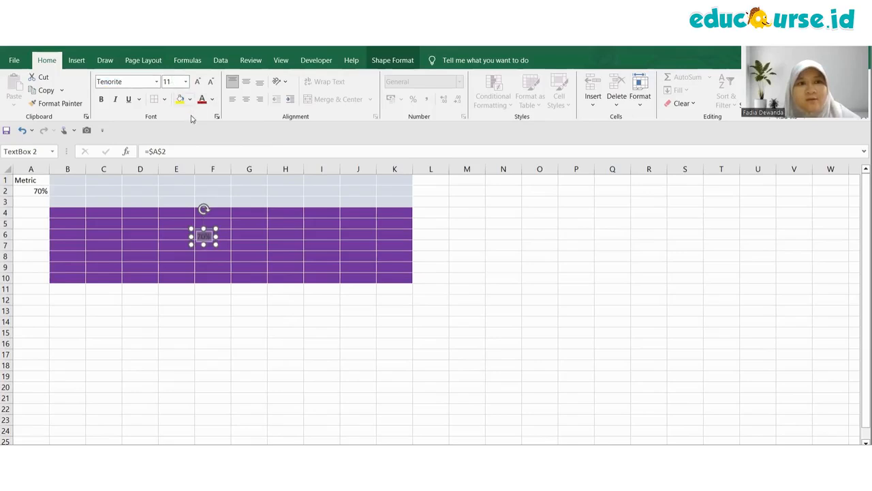
Format the linked percentage text box in white at font size 40 and move it up to about row 5 of the grid.
left_click(185, 85)
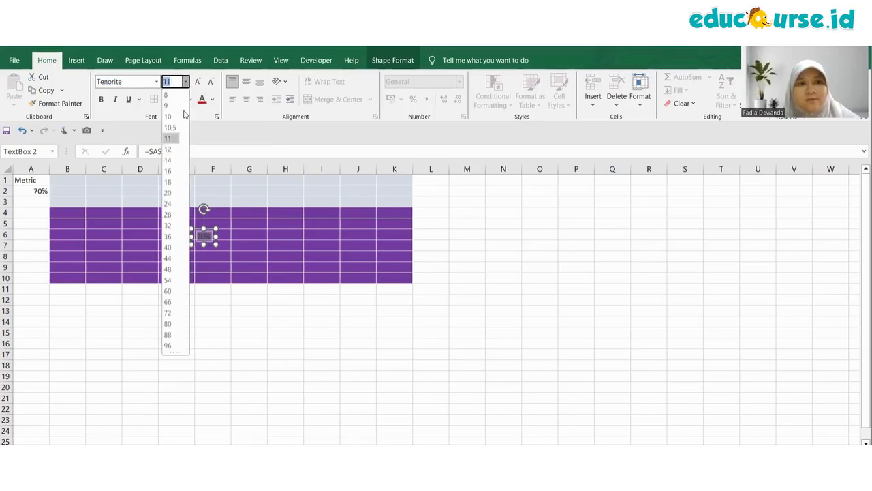
left_click(169, 248)
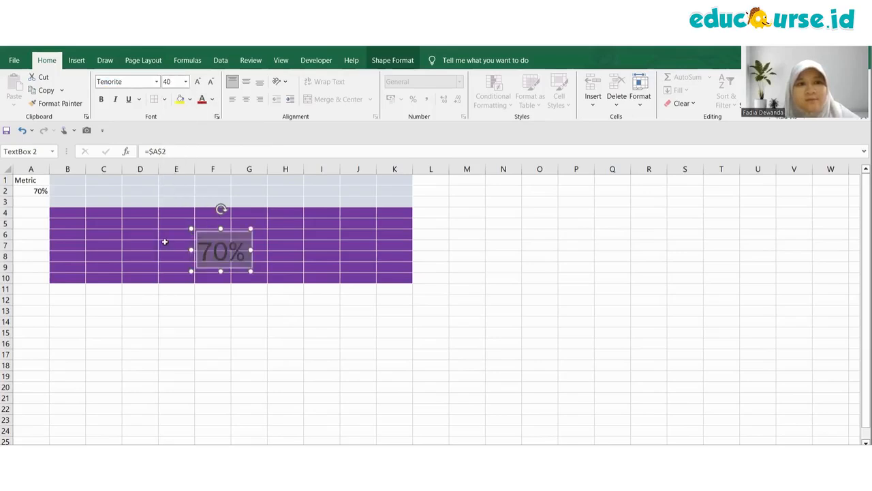
left_click(212, 99)
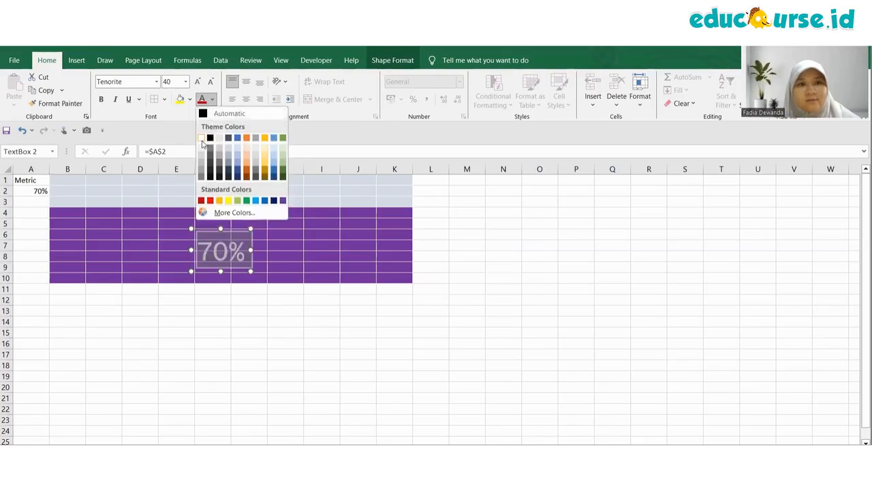
left_click(202, 139)
left_click(299, 311)
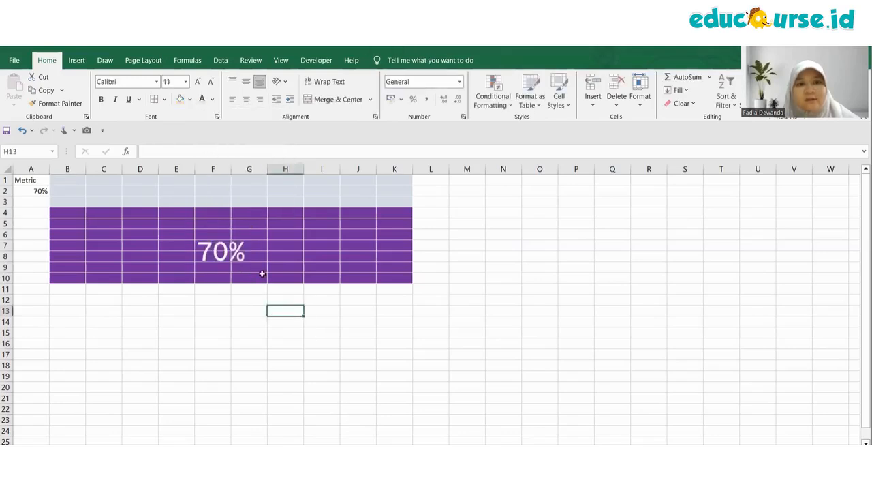
left_click_drag(233, 253, 237, 226)
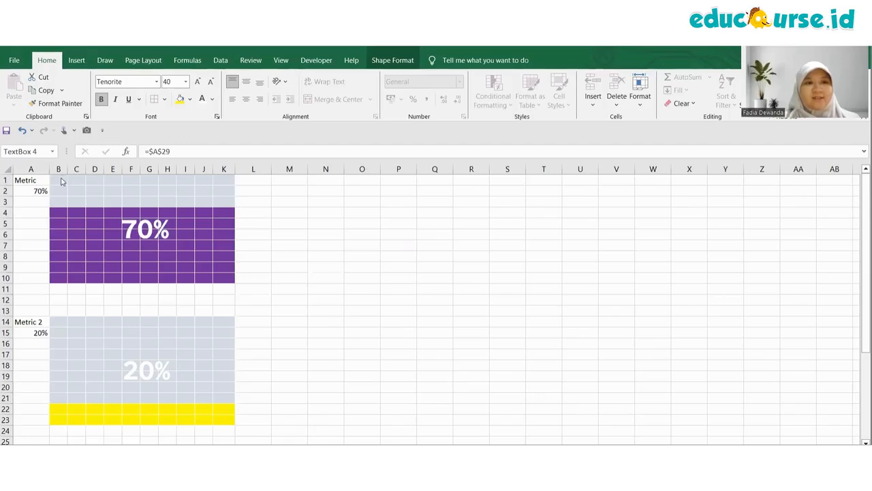
Capture the purple grid B1:K10 with the Camera tool and place the linked picture near cell B3 on the display sheet.
left_click_drag(57, 182, 227, 278)
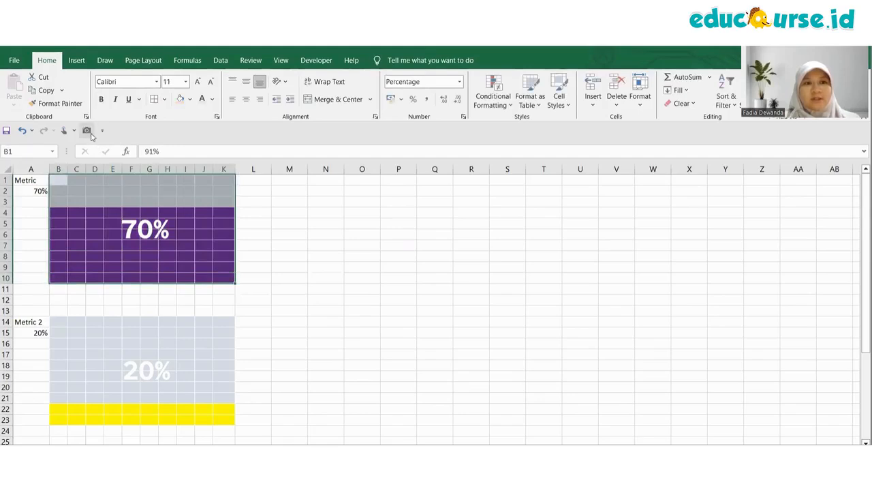
left_click(88, 134)
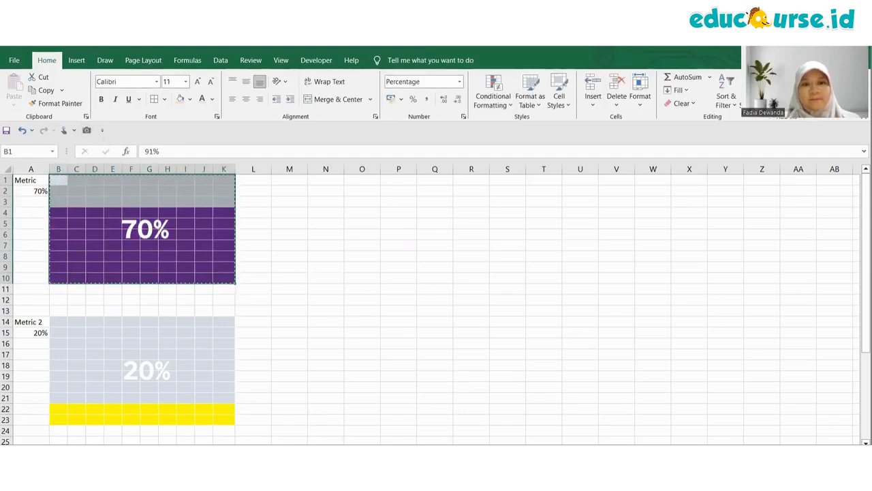
left_click(273, 451)
left_click(56, 197)
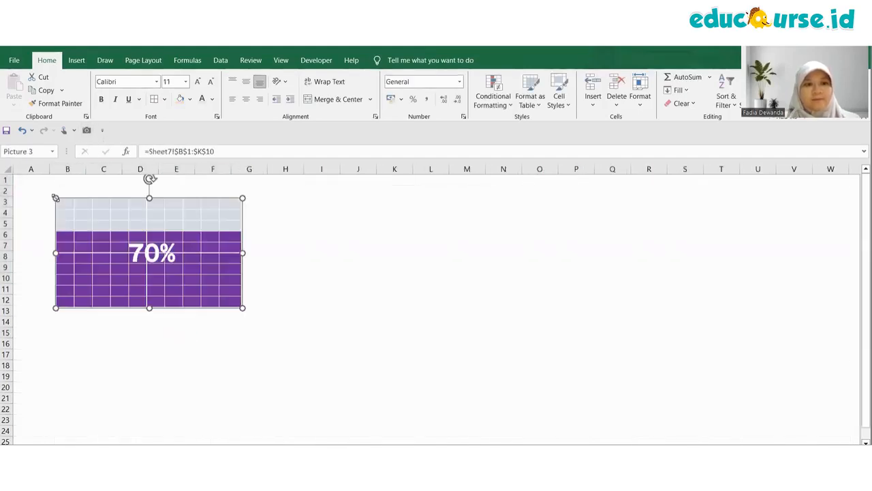
Capture the yellow Metric 2 grid B14:K23 as a linked picture and place it near cell H3 on the display sheet.
left_click(235, 451)
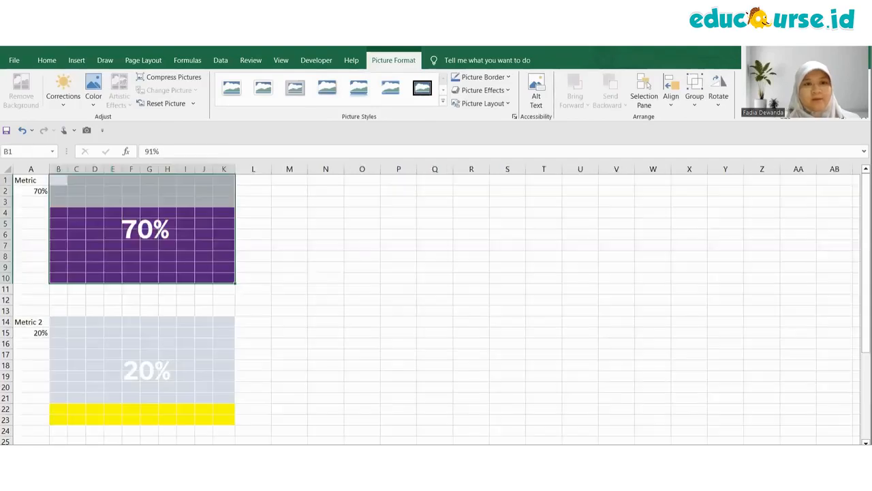
left_click_drag(62, 321, 222, 416)
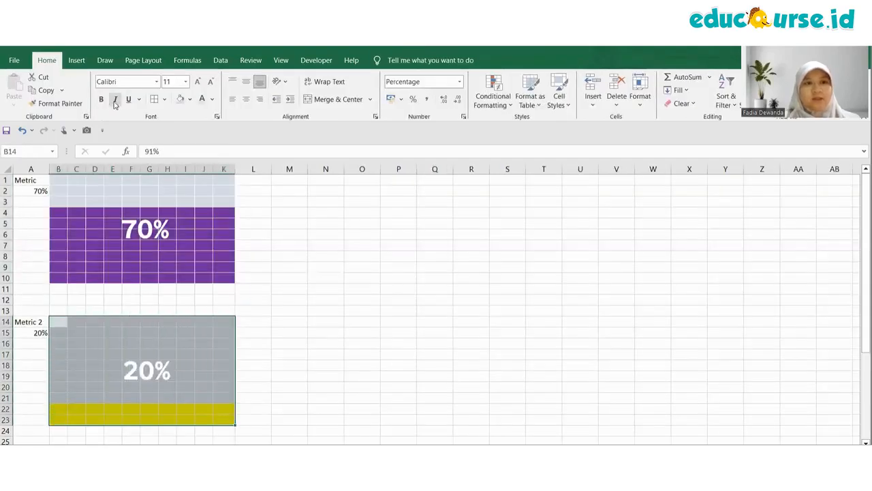
left_click(86, 130)
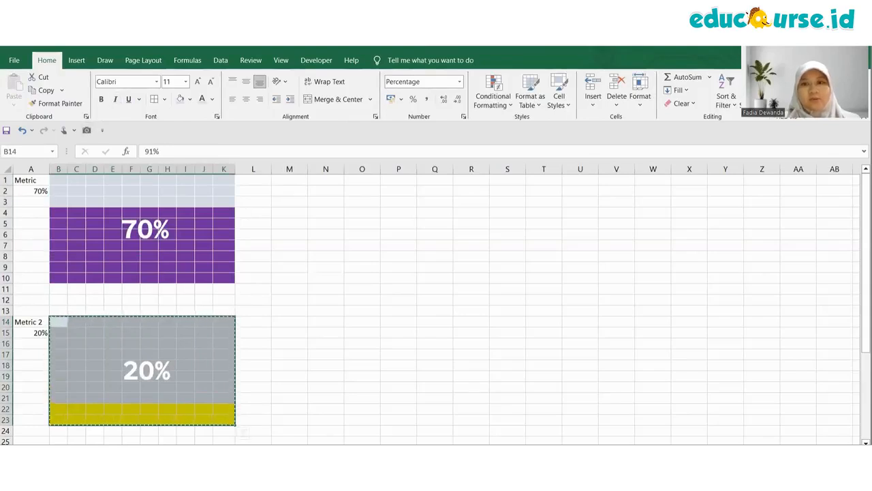
left_click(267, 451)
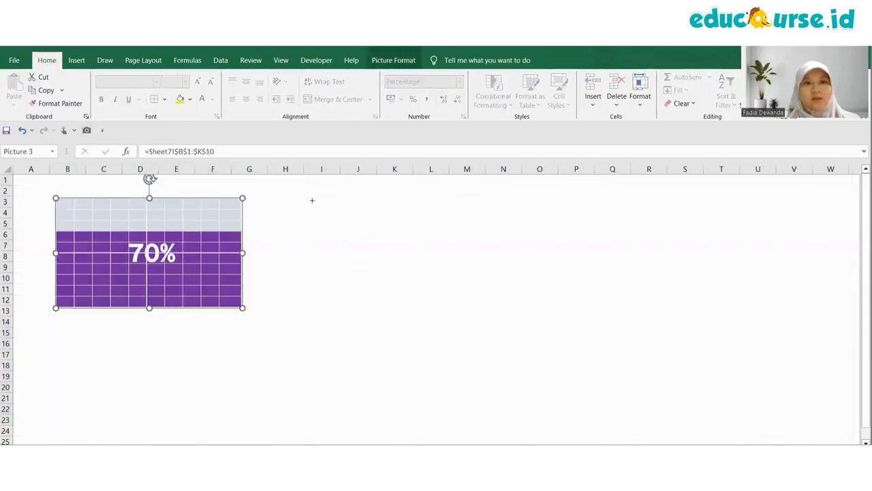
left_click(278, 199)
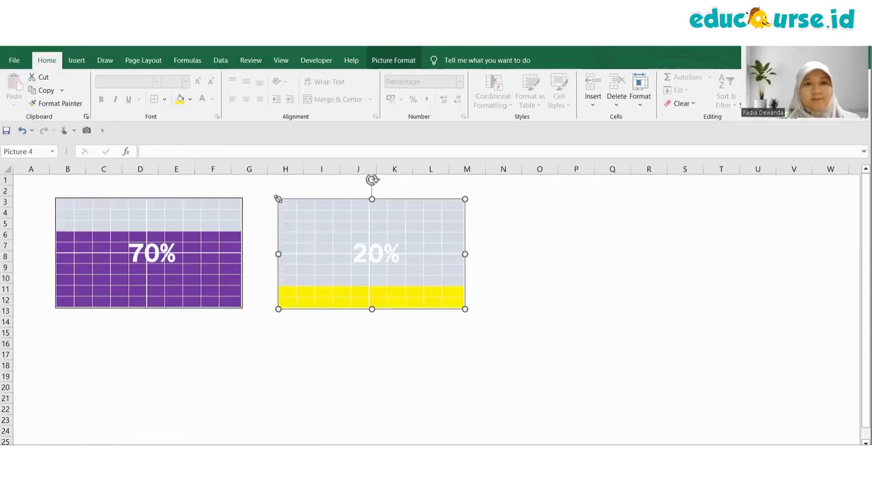
Capture the green grid B28:K37 as a linked picture and place it near cell N3 on the display sheet.
key("ctrl+Page_Up")
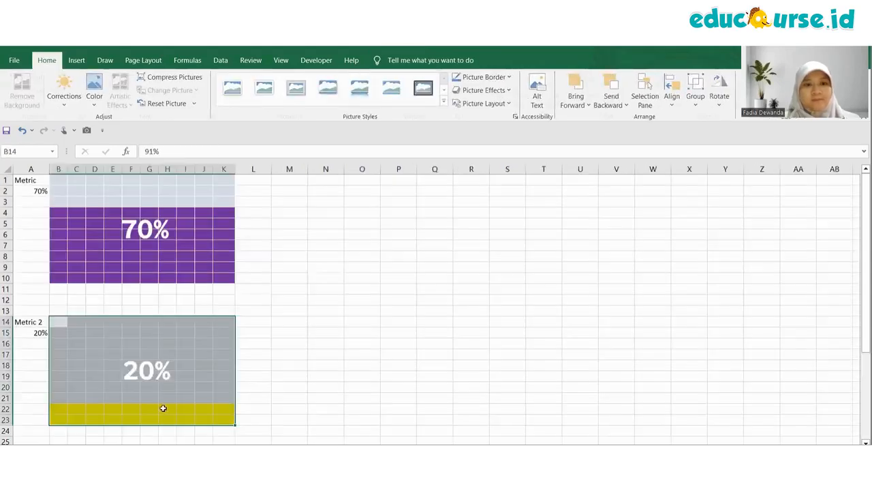
scroll(91, 352, "down", 4)
scroll(86, 358, "down", 2)
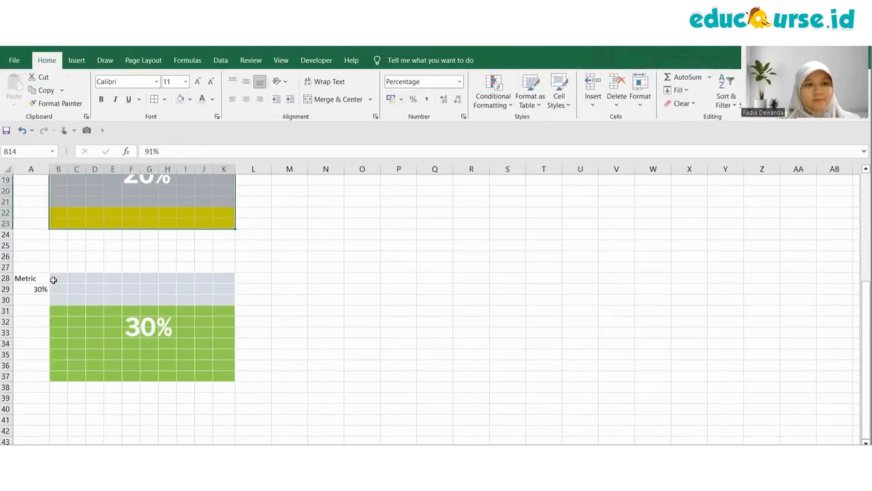
left_click_drag(55, 277, 225, 375)
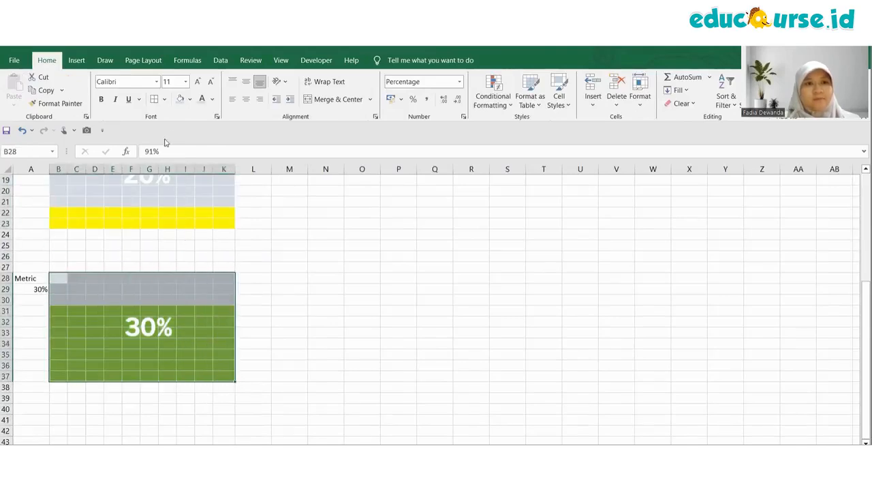
left_click(87, 131)
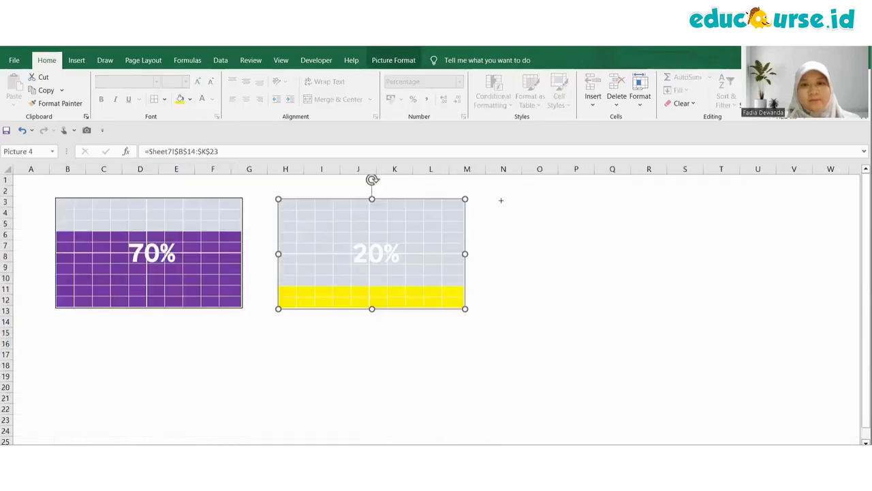
left_click(500, 200)
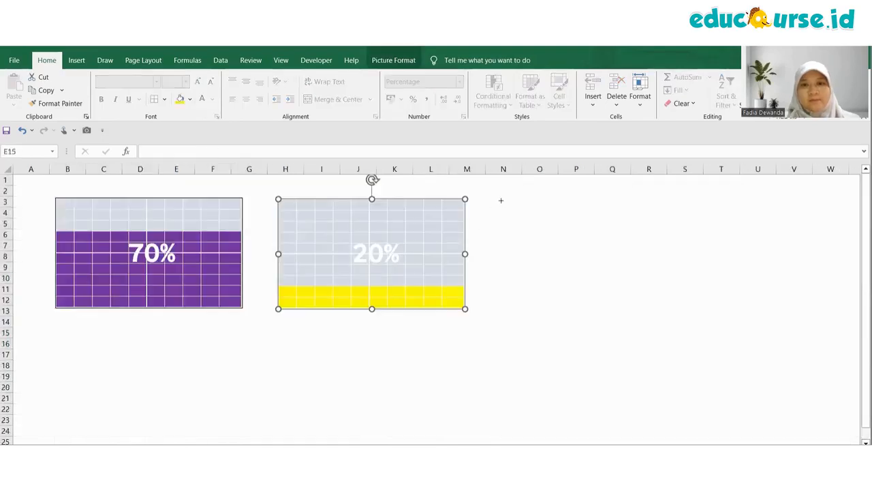
Insert a text box at the upper edge of the purple picture with the text METRIC 1.
left_click(47, 60)
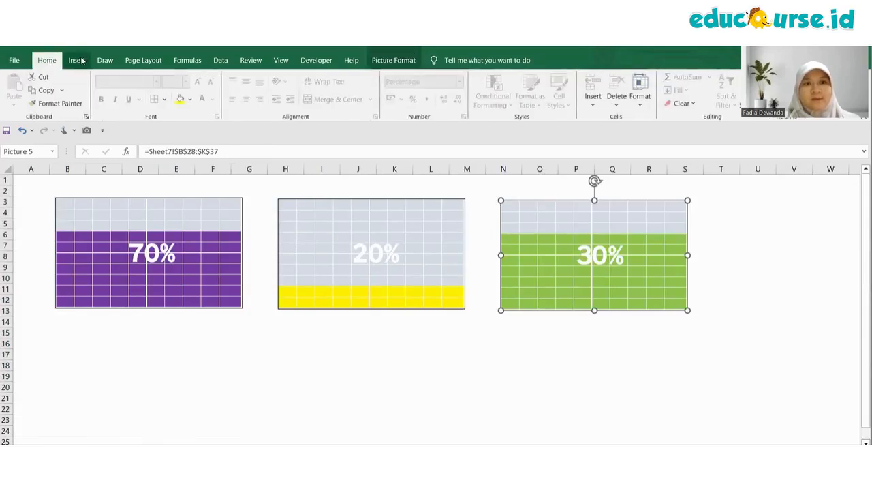
left_click(78, 60)
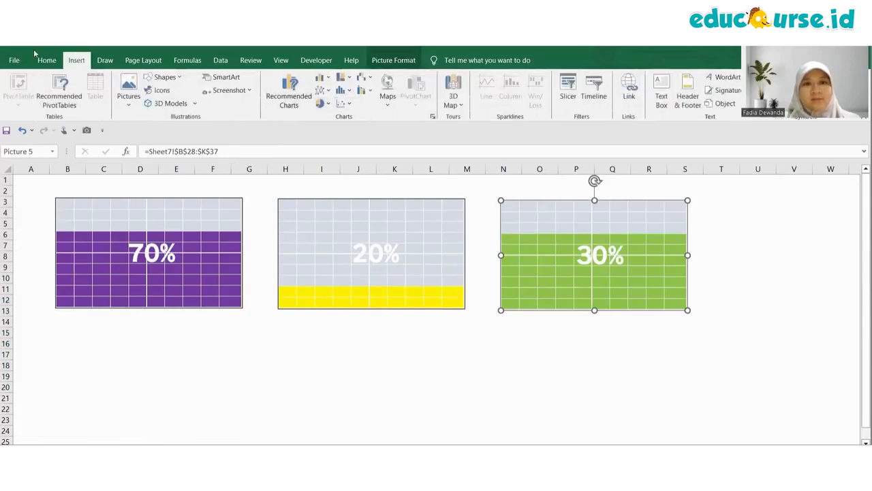
left_click(164, 77)
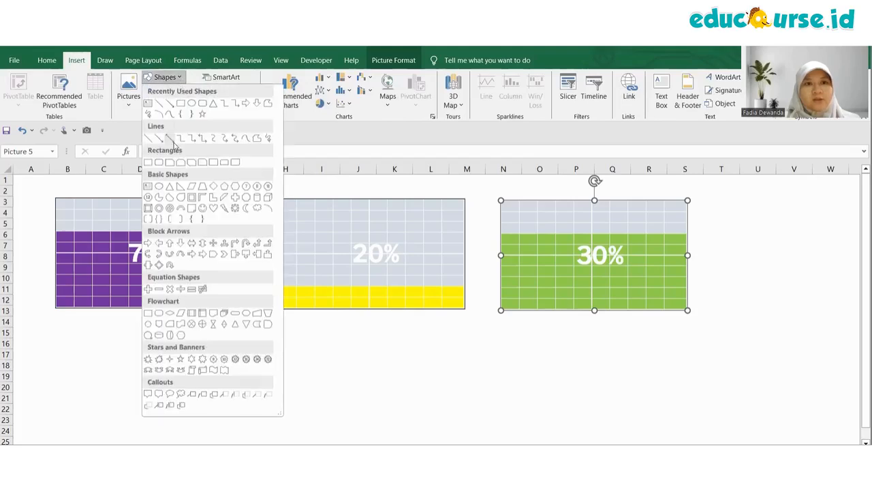
left_click(147, 103)
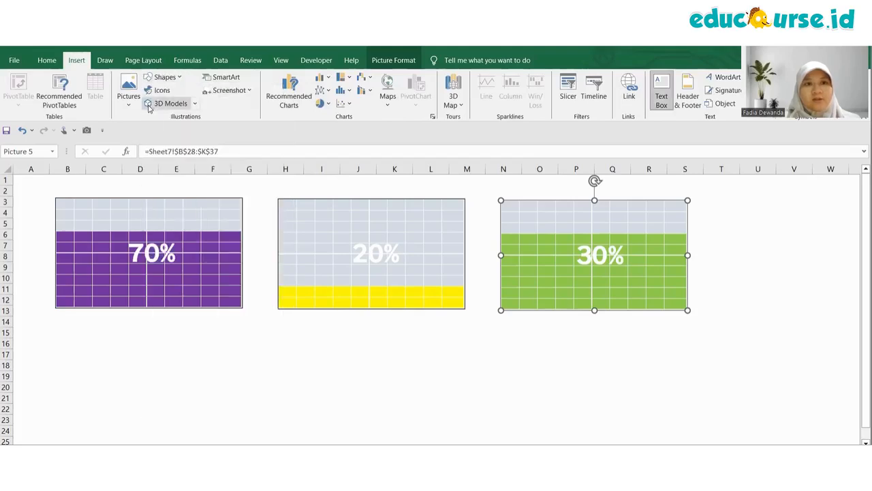
left_click(111, 190)
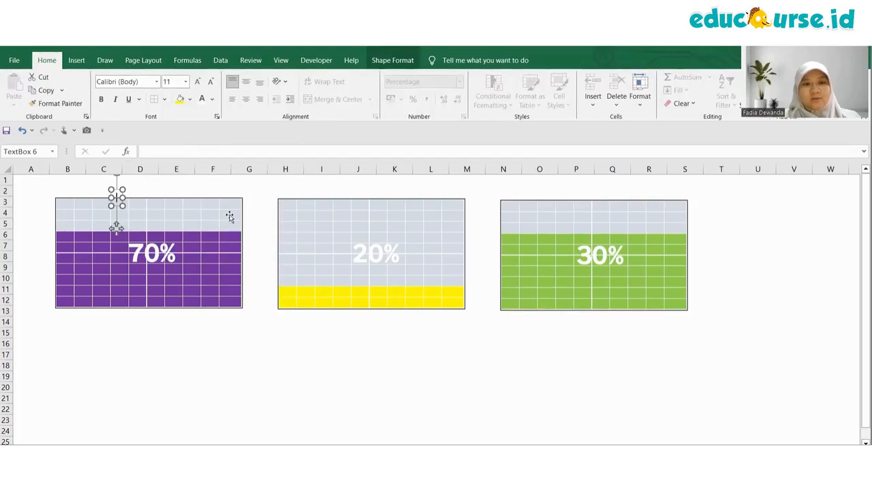
type("METRIC")
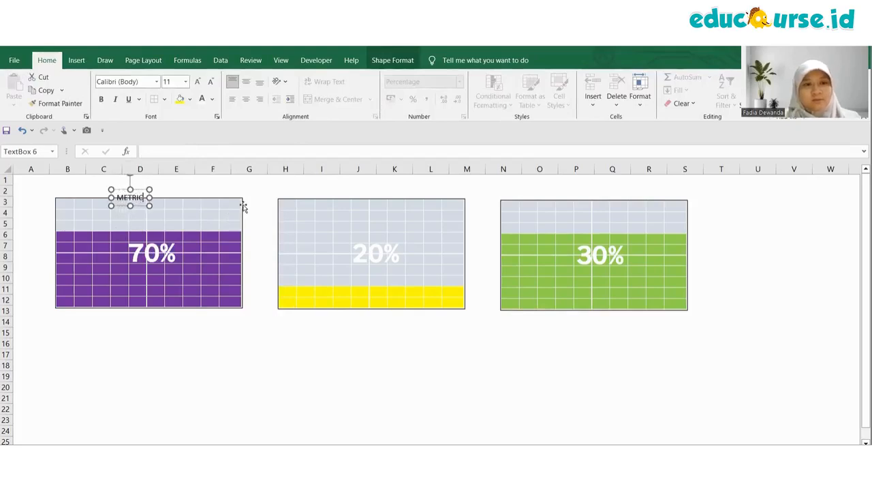
type(" 1")
Make the METRIC 1 label dark blue and bold, and move it up just above the purple picture.
key("ctrl+a")
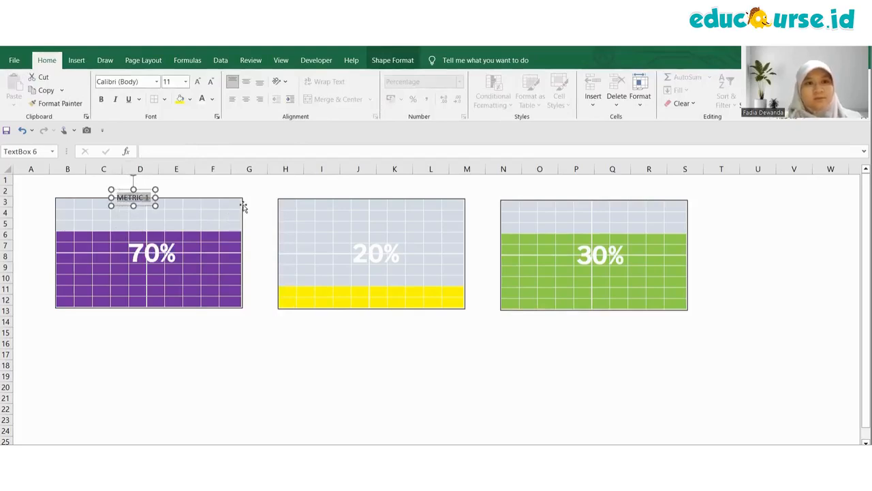
left_click(213, 100)
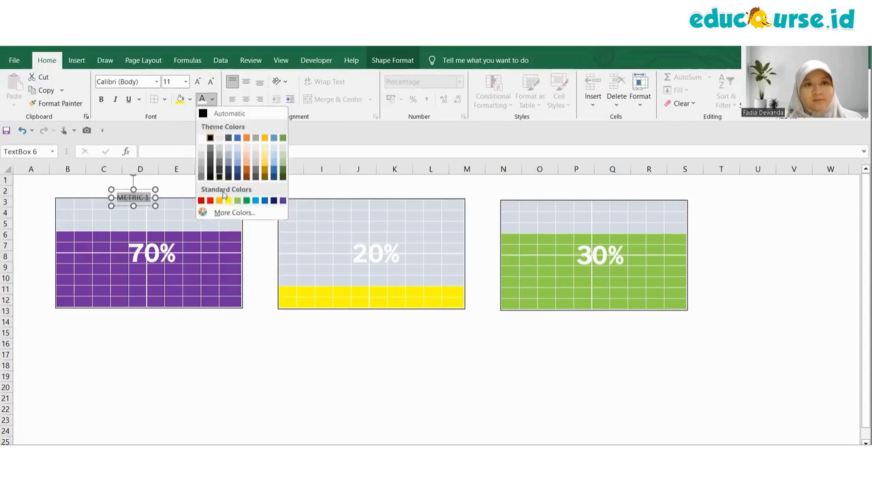
left_click(269, 198)
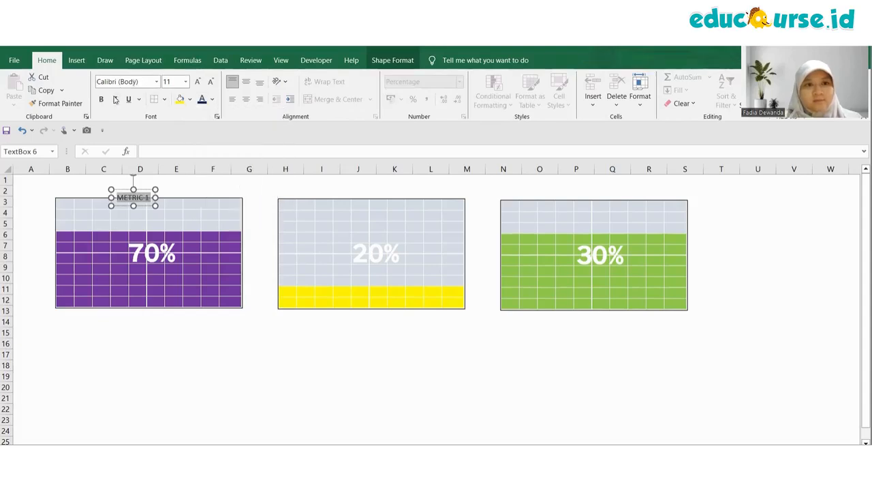
key("ctrl+b")
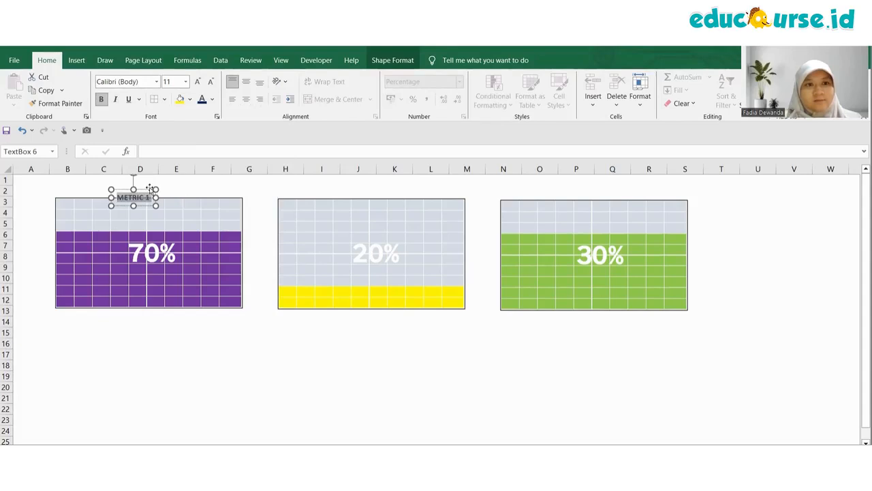
left_click_drag(151, 190, 154, 181)
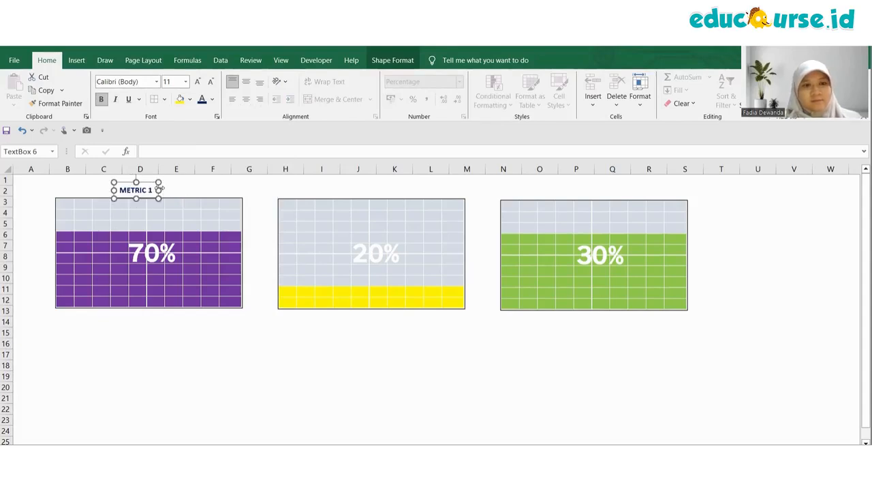
Copy the METRIC 1 label to just above the yellow picture and change its text to METRIC 2.
key("ctrl+c")
key("ctrl+v")
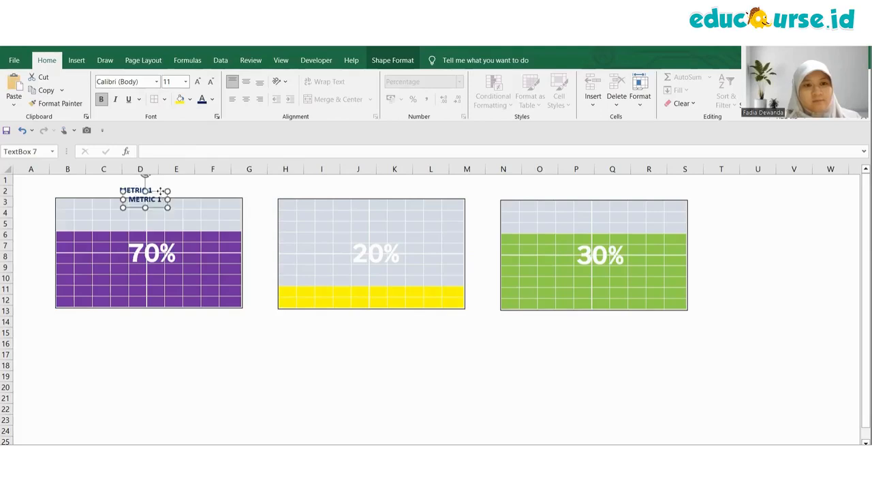
left_click_drag(160, 192, 391, 184)
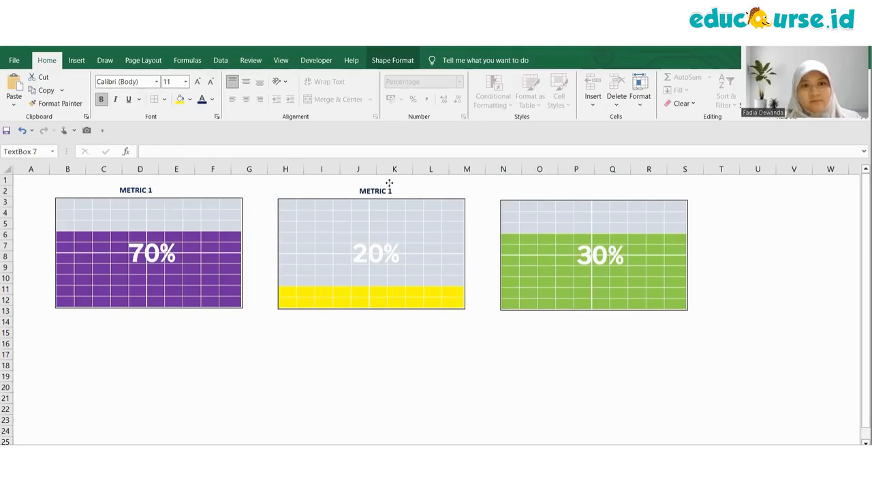
double_click(390, 191)
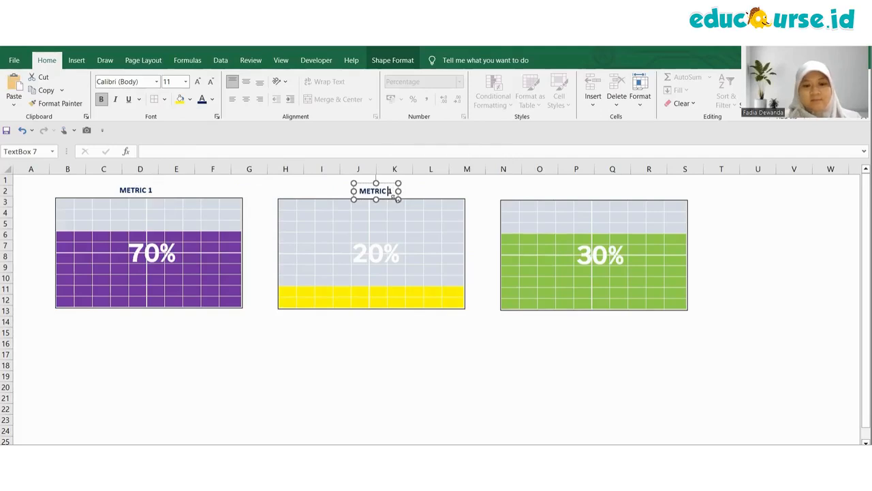
type("2")
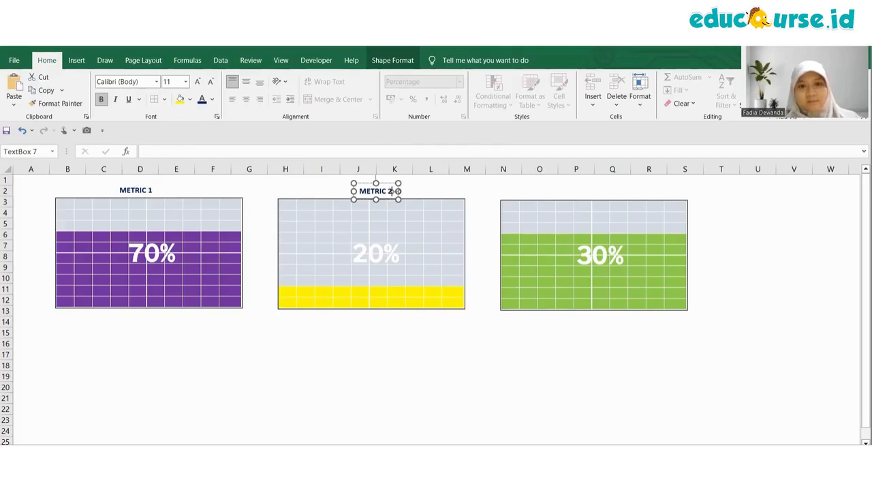
Duplicate the METRIC 2 label, place the copy above the green picture and change its text to METRIC 3.
key("ctrl+d")
left_click_drag(396, 195, 605, 182)
left_click(610, 191)
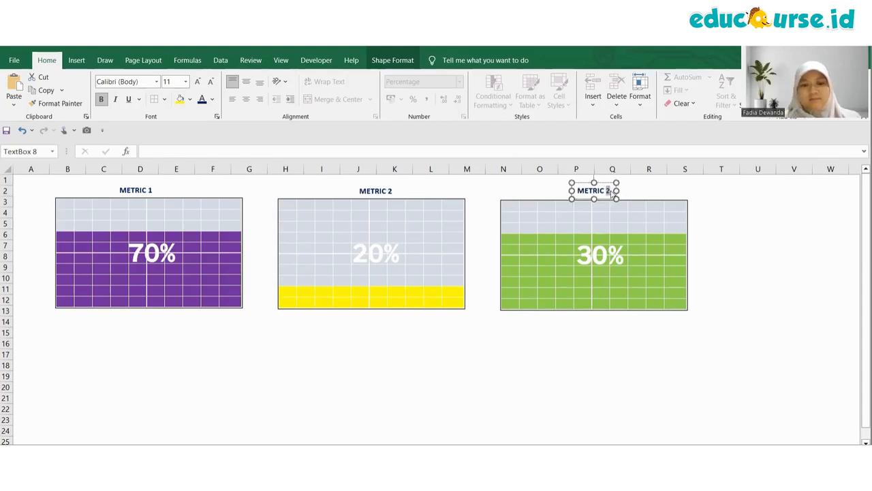
type("3")
left_click(618, 387)
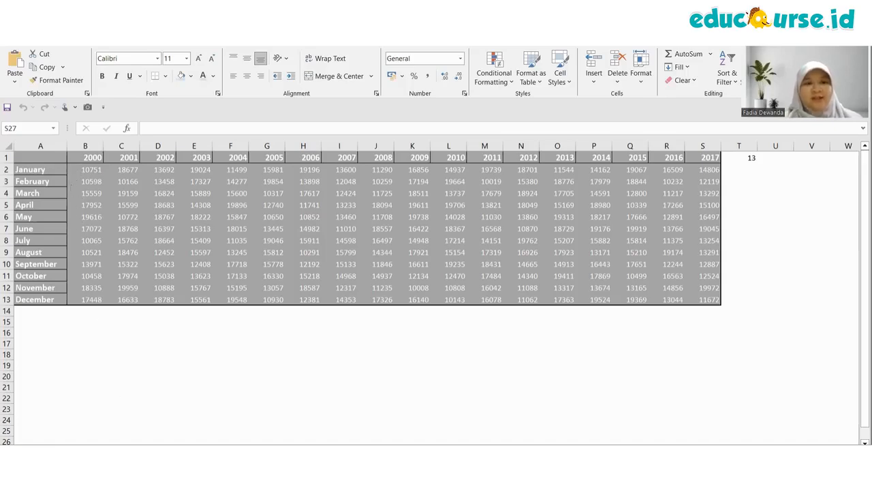
Clear the existing INDEX formula from cell B1 on the sheet with the empty four-column month table.
key("ctrl+Page_Down")
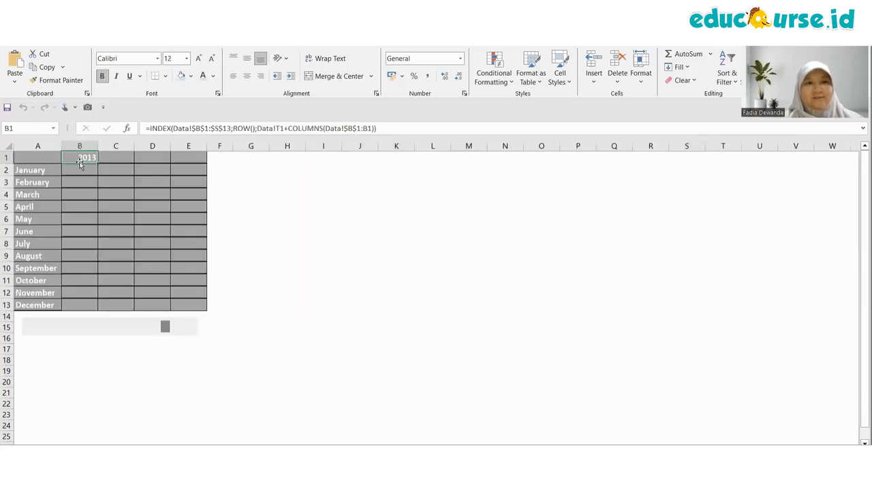
key("Delete")
left_click(327, 208)
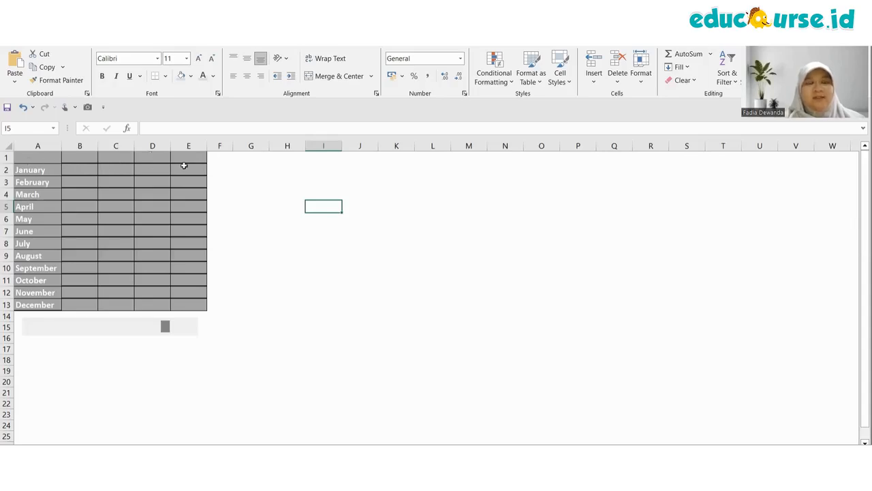
left_click(83, 159)
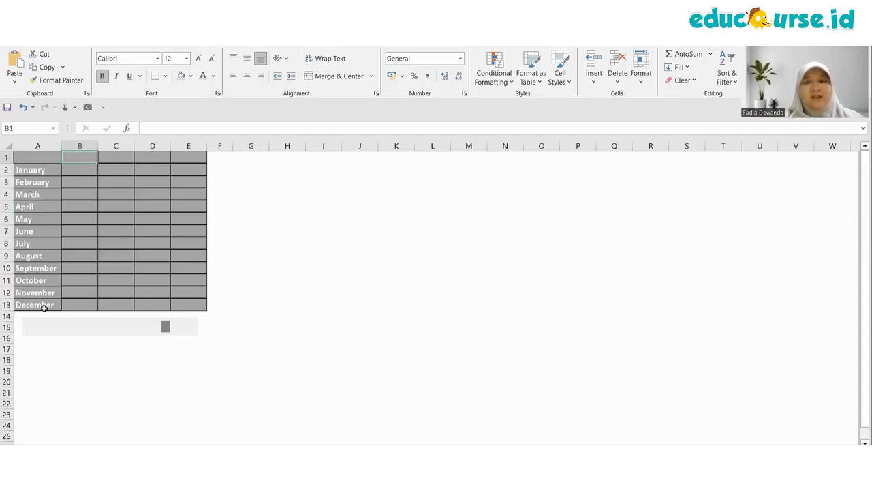
Try out the old scroll bar below the month table and remove it from the sheet.
left_click(178, 328)
left_click_drag(136, 326, 200, 336)
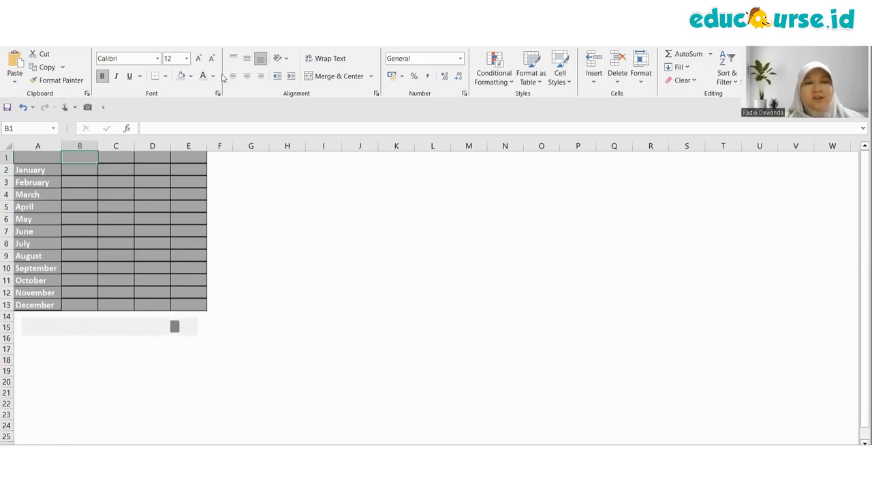
left_click(196, 331)
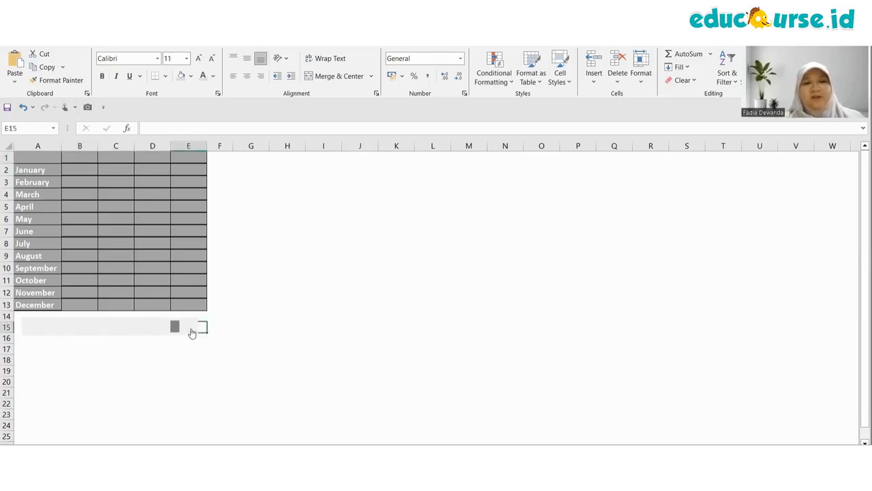
left_click(153, 332)
left_click(153, 332)
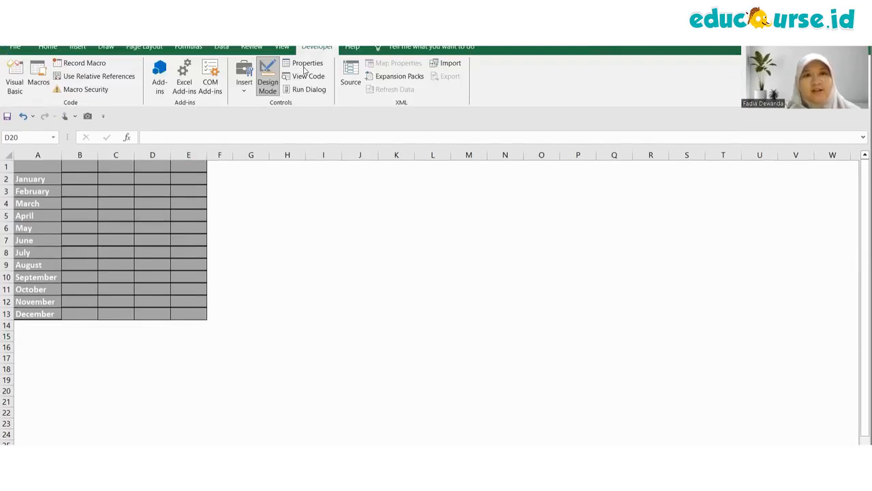
Insert a horizontal Form Control scroll bar below the month table, spanning columns A to E across rows 15 to 17.
left_click(247, 88)
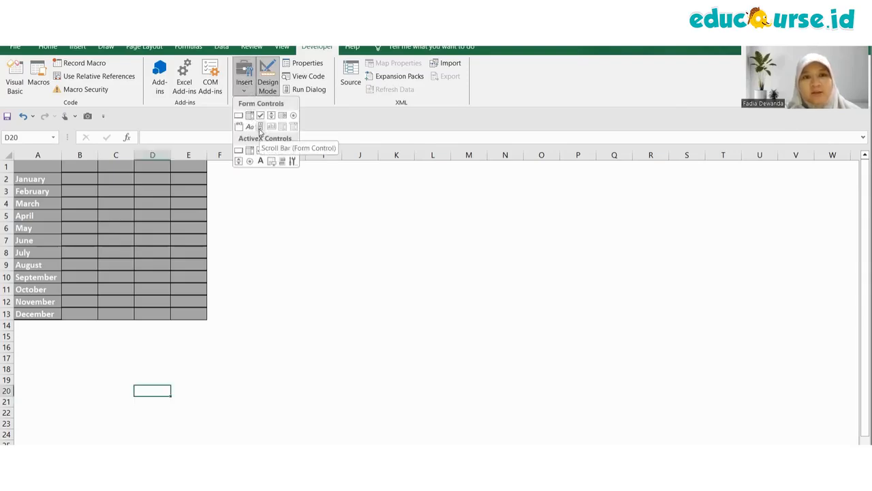
left_click(259, 131)
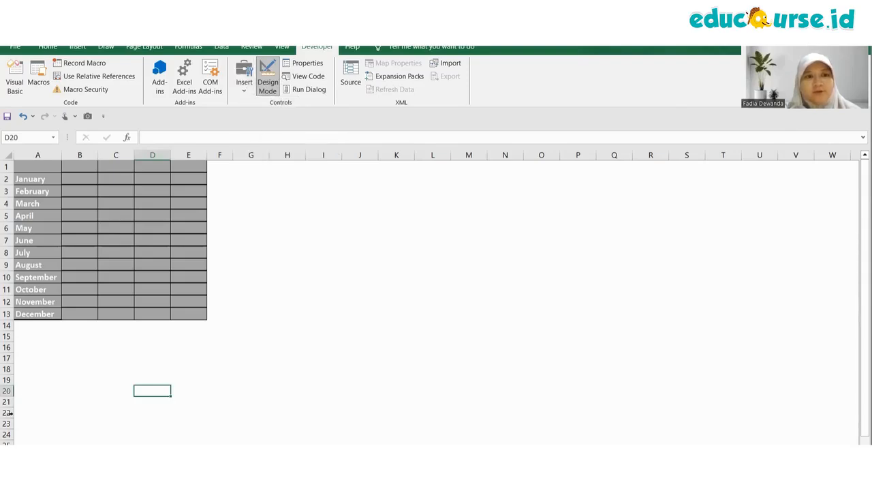
left_click_drag(20, 335, 203, 367)
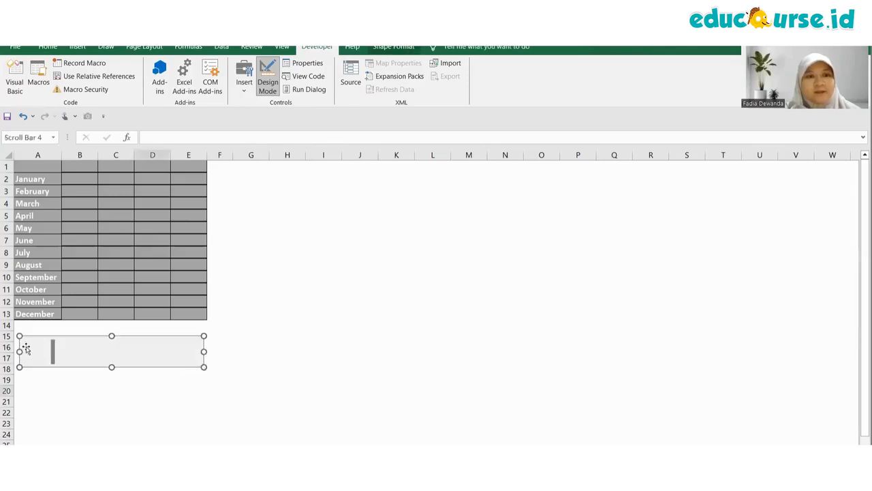
Test the new scroll bar by moving its slider towards the high end and back to the start.
left_click(240, 348)
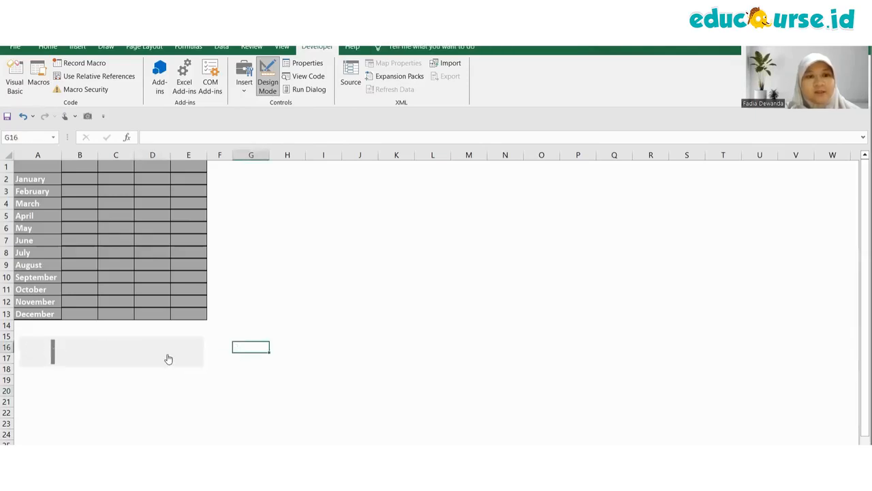
left_click(98, 358)
left_click_drag(66, 358, 206, 368)
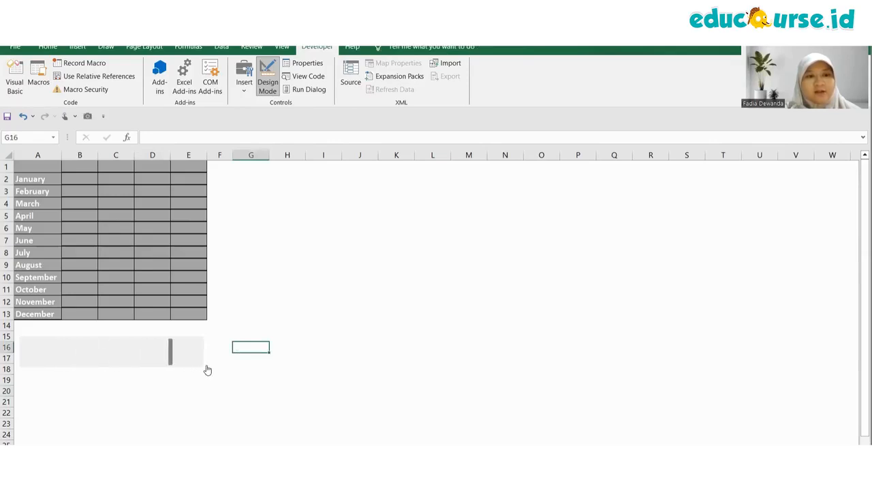
left_click(33, 356)
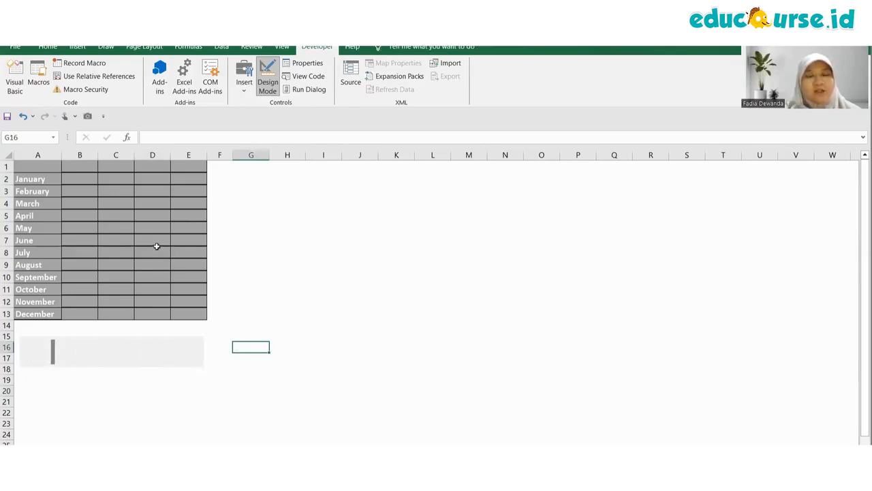
key("alt+Tab")
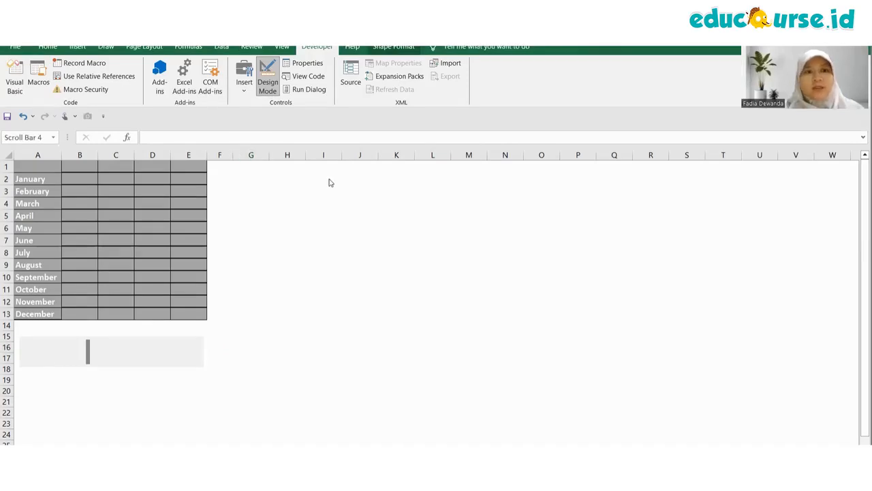
Set the scroll bar's current value to 0 and its maximum value to 14 in its control format settings.
left_click(66, 358)
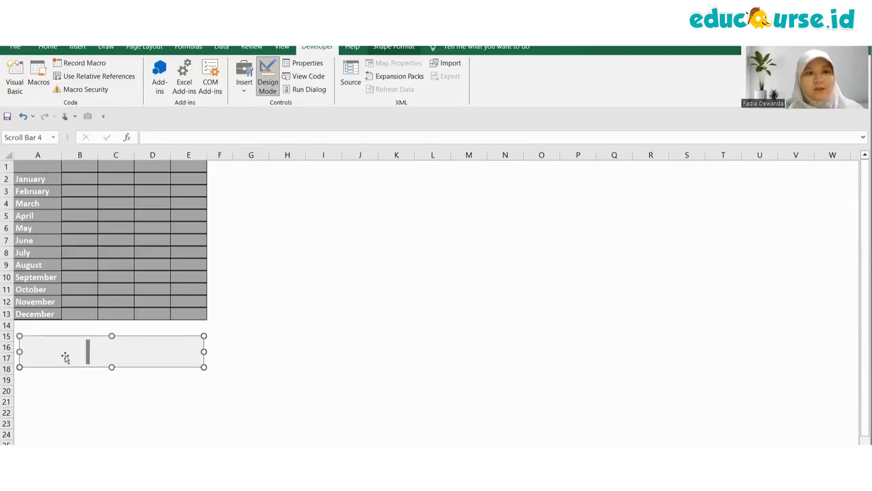
right_click(141, 351)
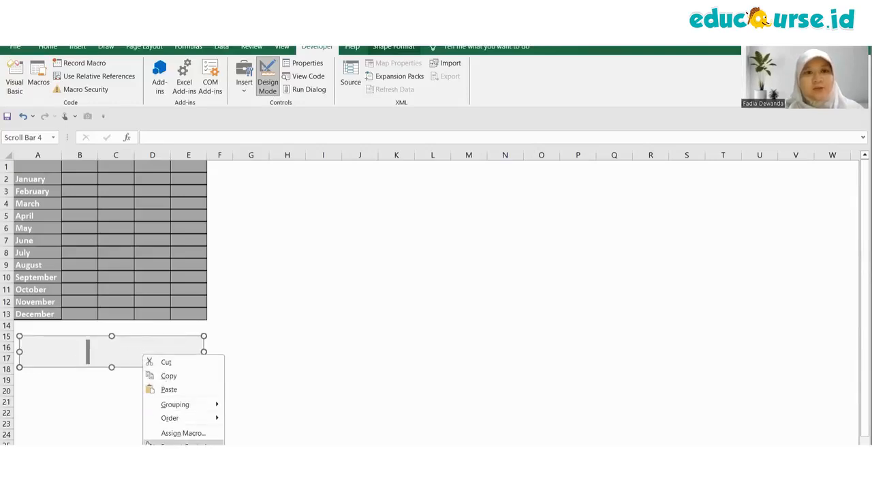
left_click(182, 444)
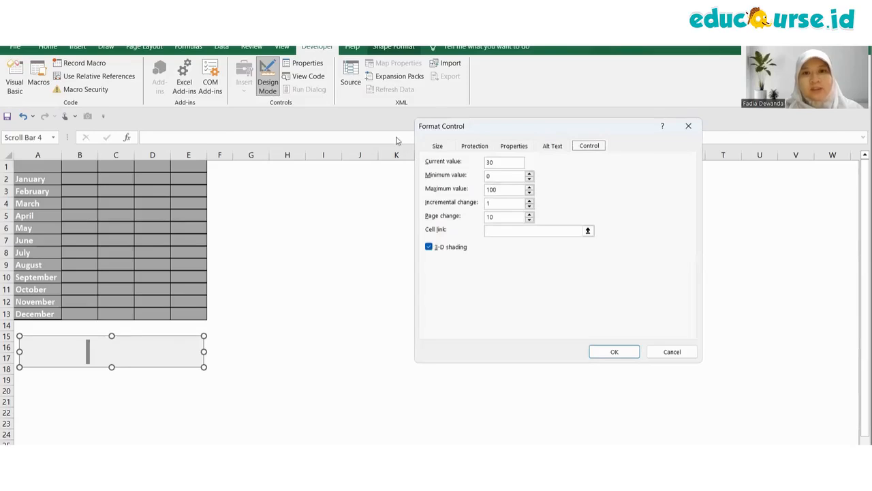
left_click_drag(511, 164, 447, 167)
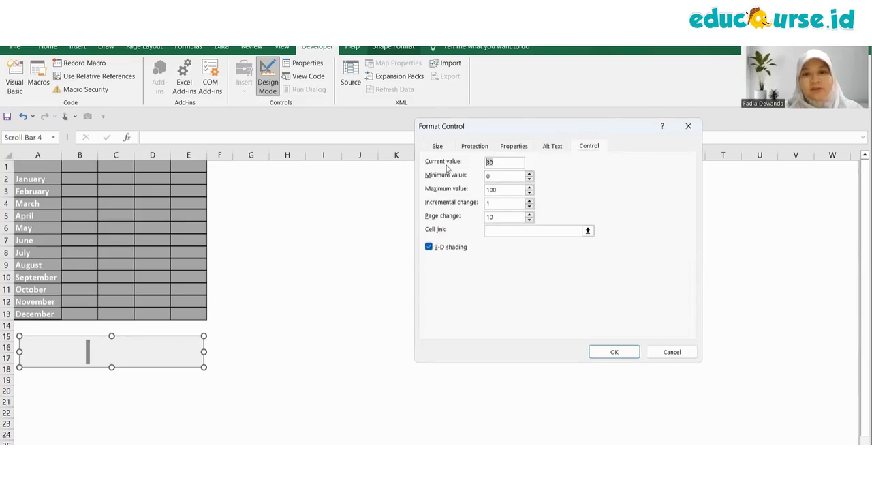
type("0")
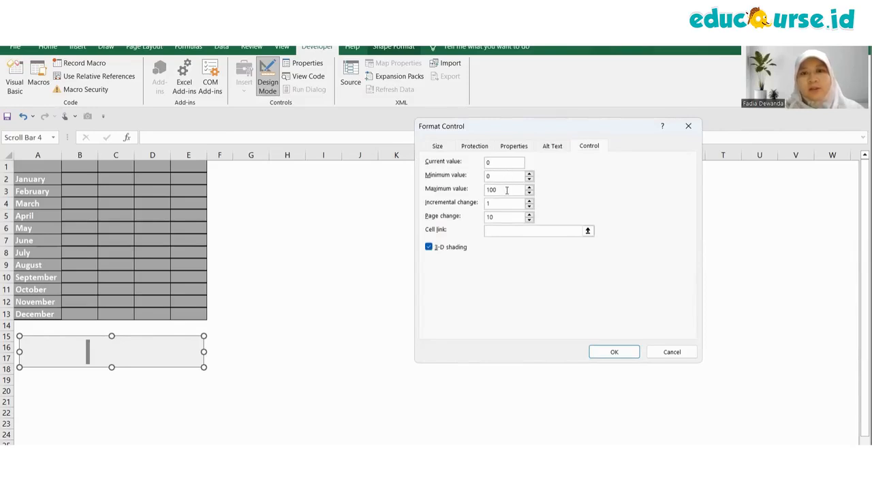
left_click_drag(506, 190, 486, 195)
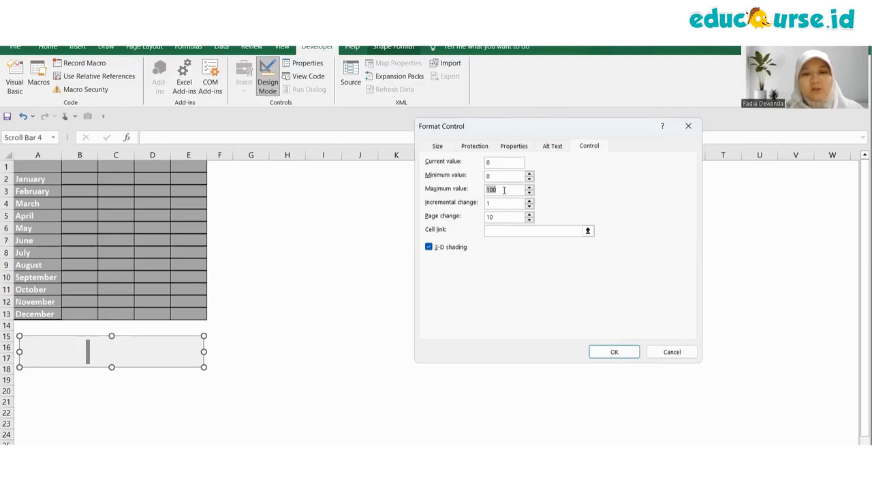
type("14")
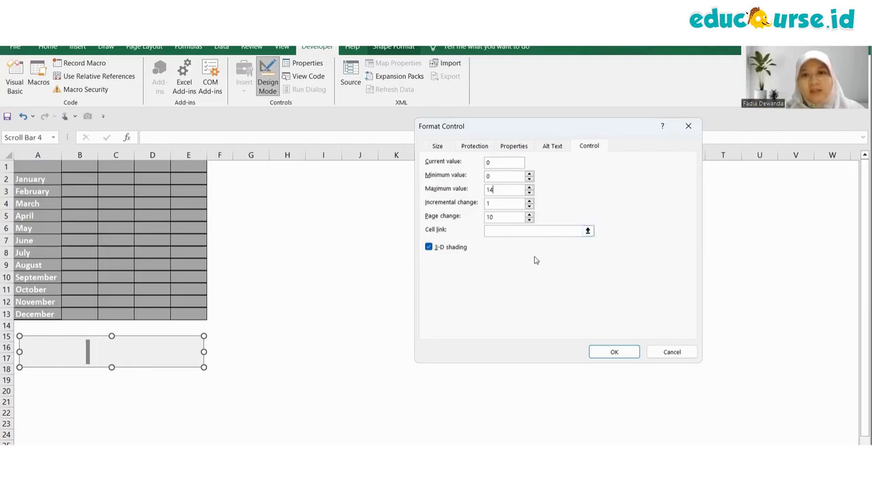
Link the scroll bar to cell $T$1 on the Data sheet and apply the control settings.
left_click(588, 231)
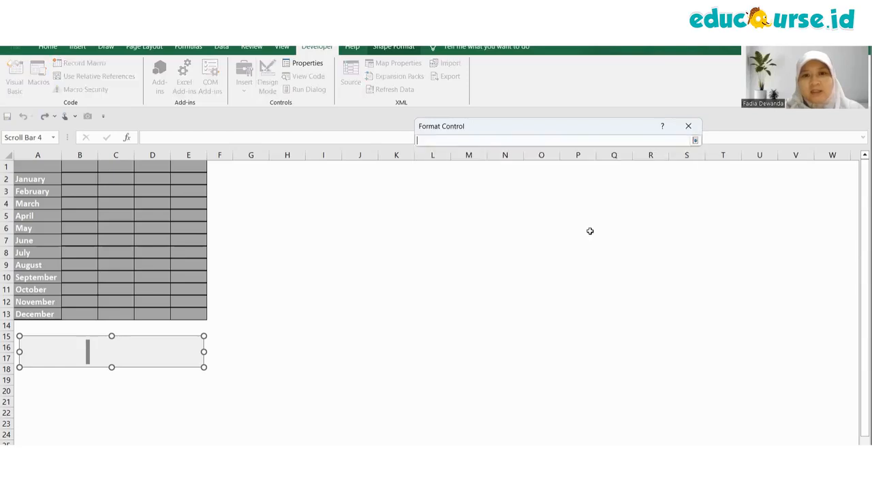
left_click(56, 451)
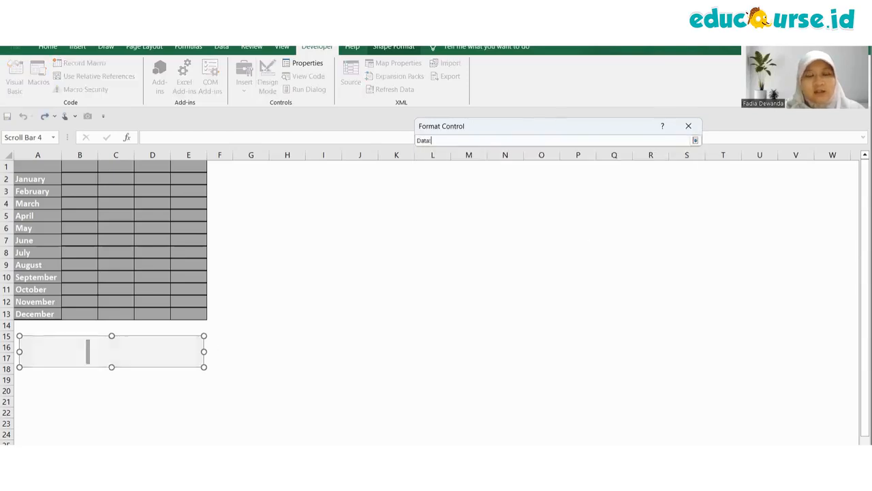
left_click(730, 171)
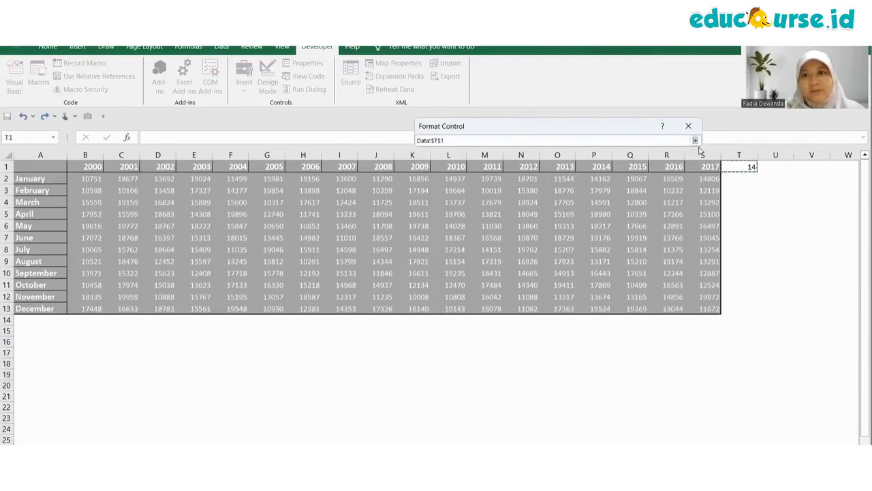
left_click(695, 139)
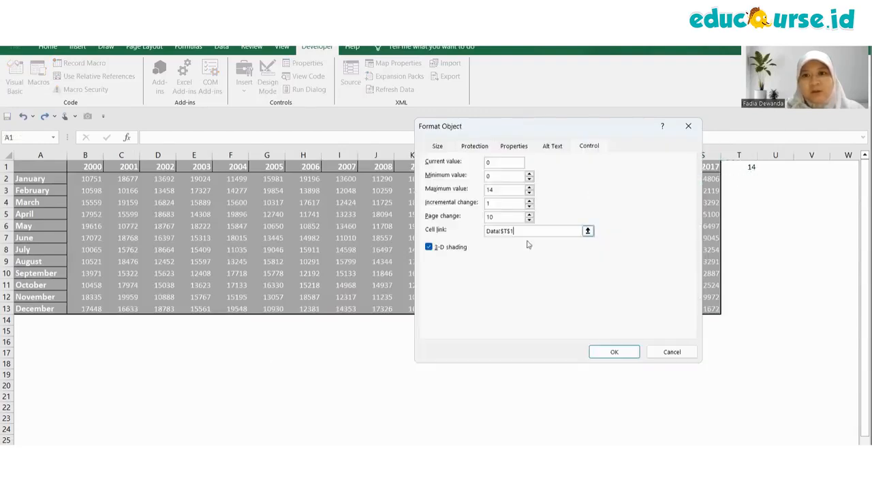
left_click(606, 352)
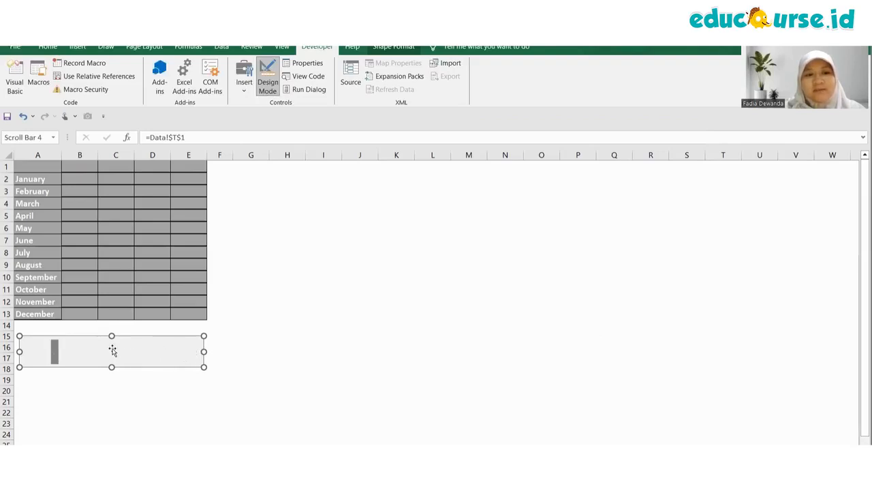
Step the linked scroll bar forward and back to its minimum, and check cell T1 on the Data sheet.
left_click(129, 388)
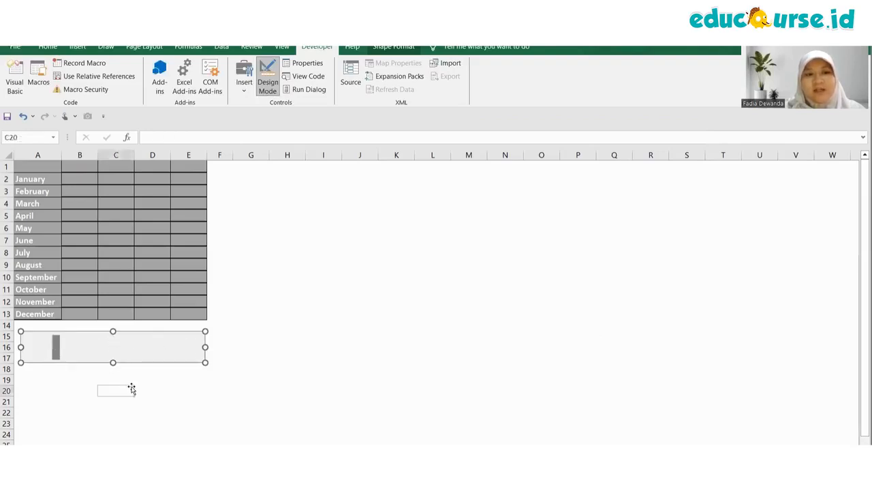
left_click(180, 348)
left_click(184, 350)
left_click(184, 349)
left_click(184, 349)
left_click(183, 349)
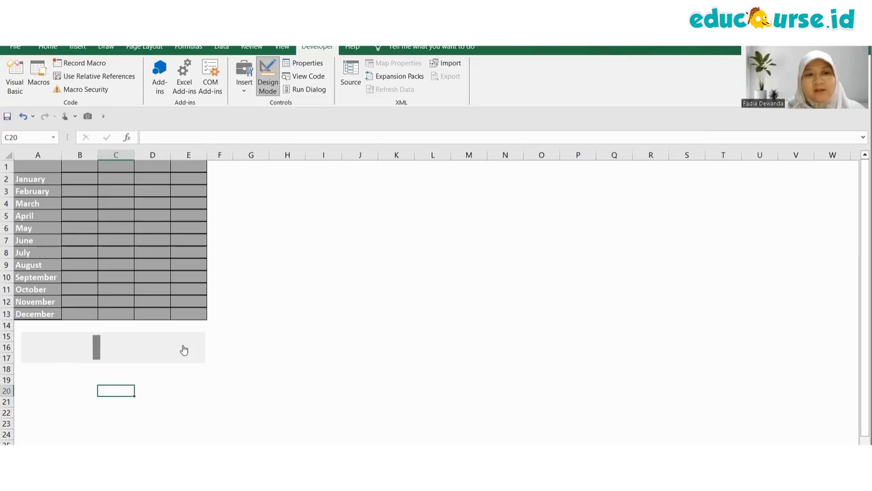
left_click(184, 350)
left_click(34, 352)
left_click(34, 352)
left_click(34, 351)
left_click(34, 351)
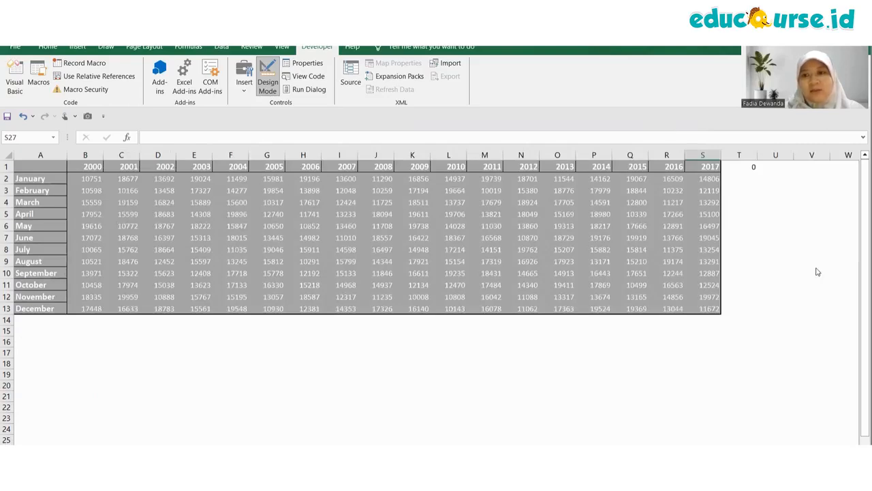
left_click(749, 167)
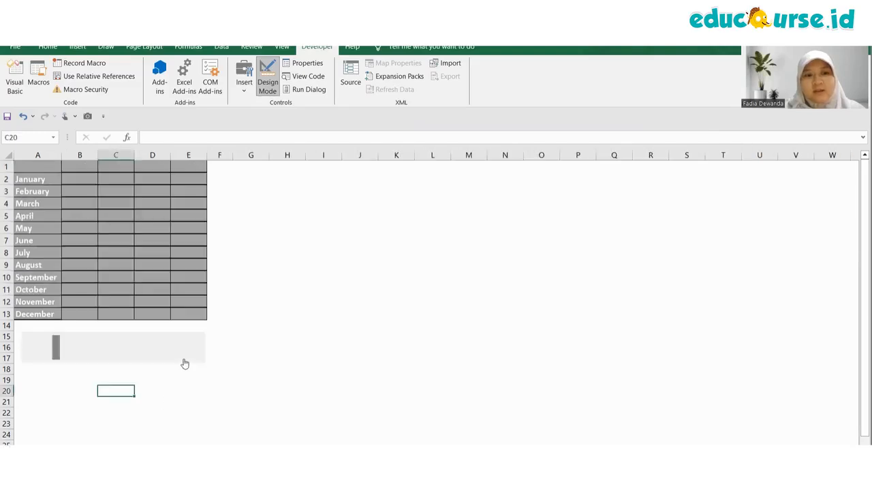
Return to the month table and advance the scroll bar several increments, then step it back to the start.
left_click(194, 348)
left_click(195, 348)
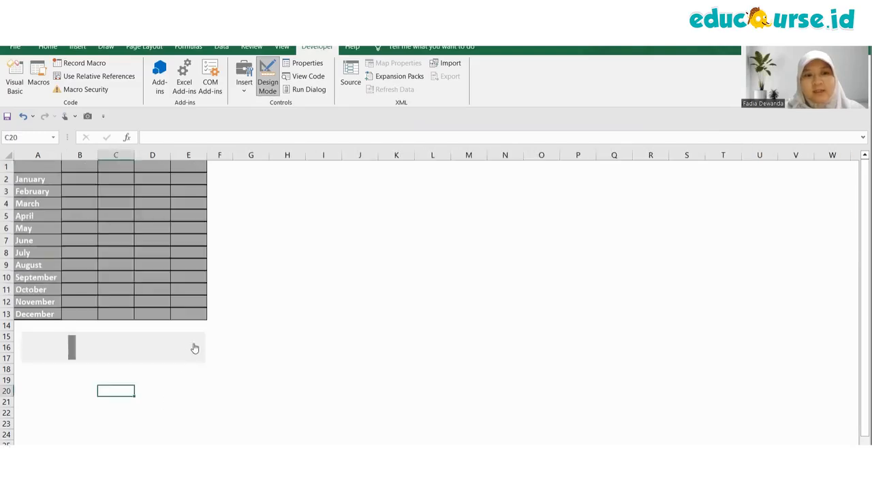
left_click(194, 348)
left_click(194, 347)
left_click(194, 347)
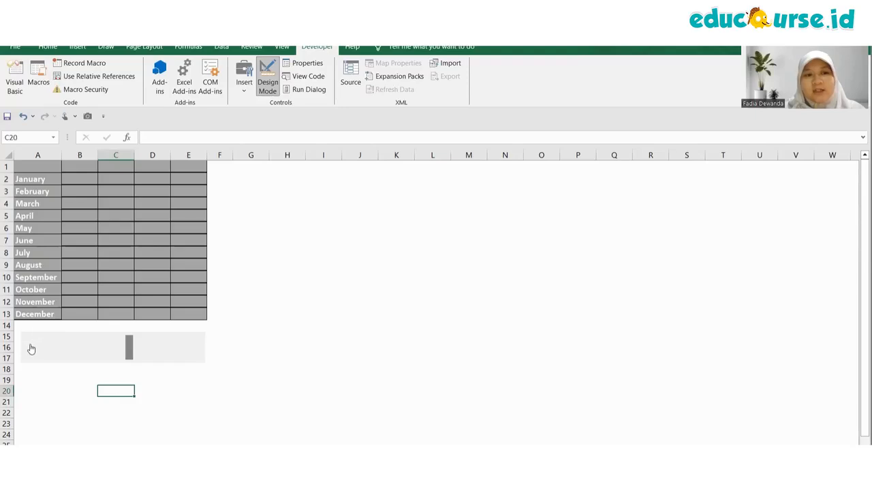
left_click(30, 350)
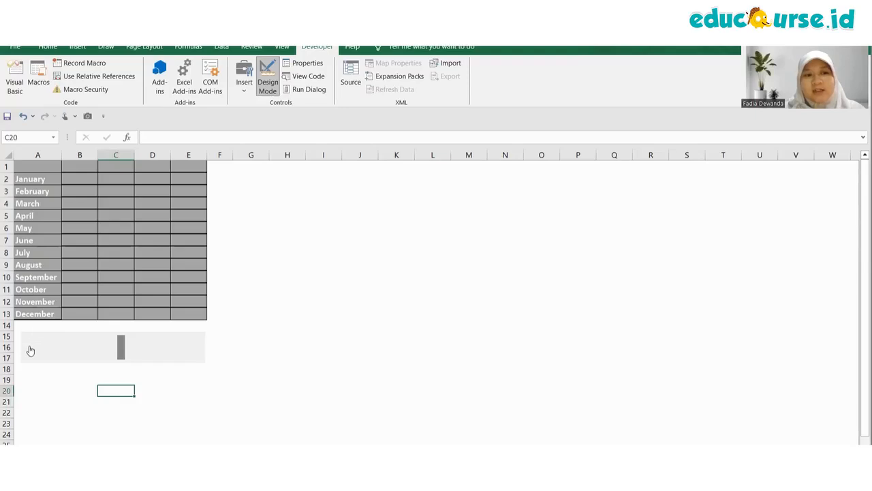
left_click(30, 350)
left_click(30, 350)
left_click(30, 351)
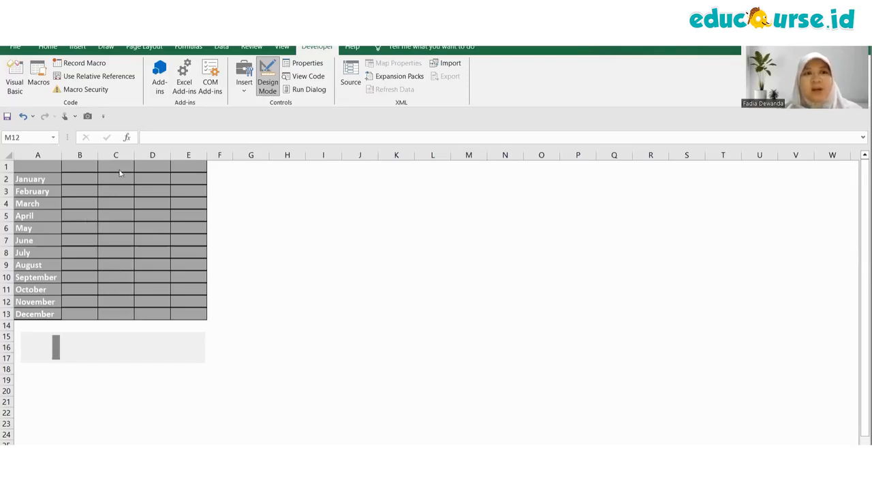
Start an INDEX formula in cell B1 of the month table with Data!$B$1:$S$13 as its array.
left_click(91, 165)
left_click(173, 140)
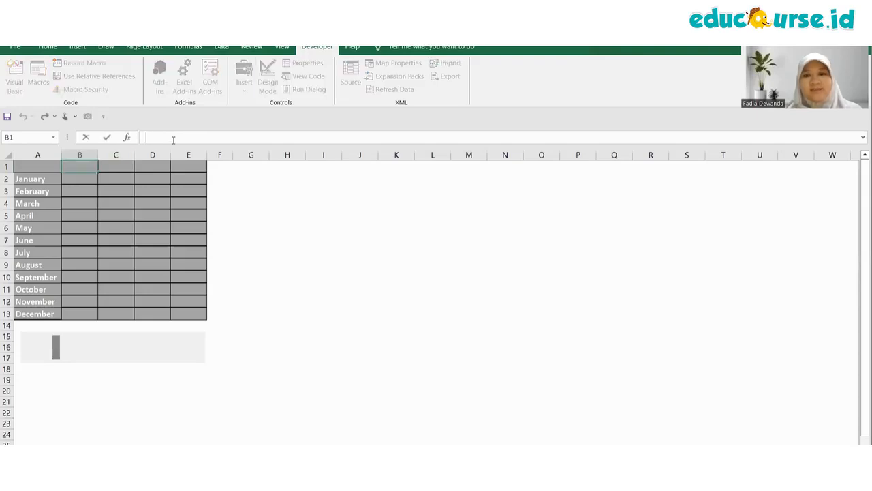
type("=index")
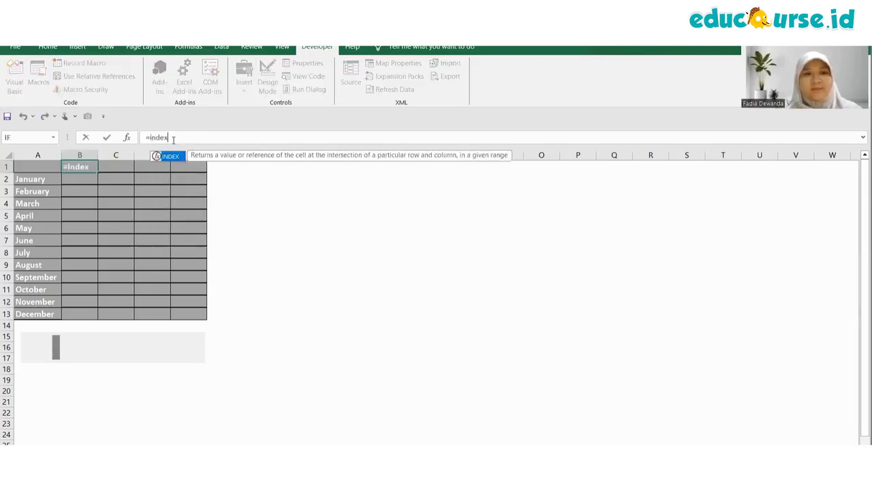
type("(")
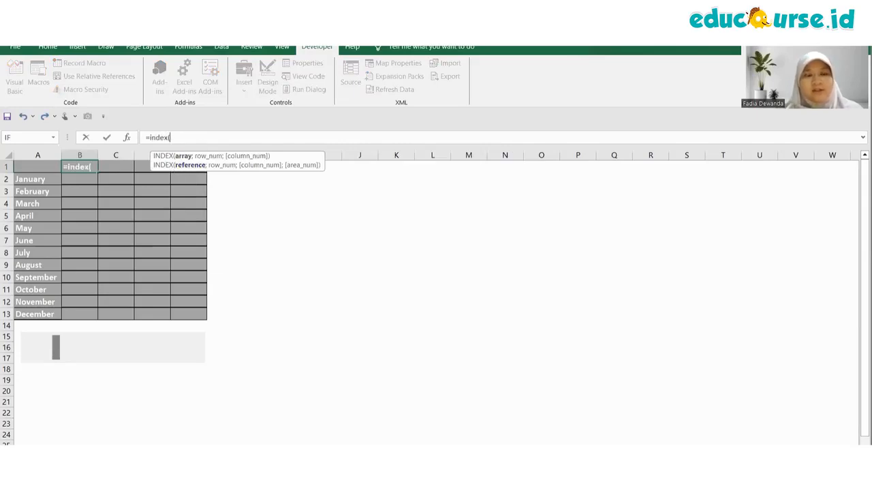
left_click(51, 451)
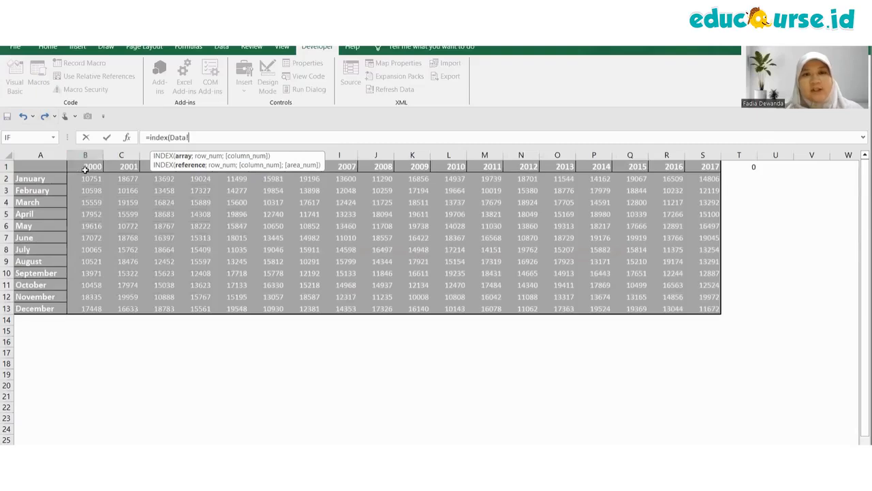
left_click_drag(84, 165, 701, 309)
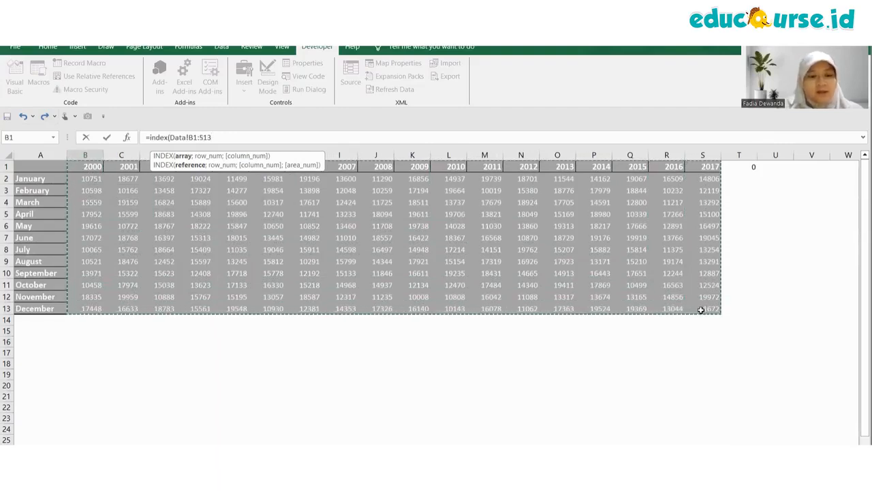
key("F4")
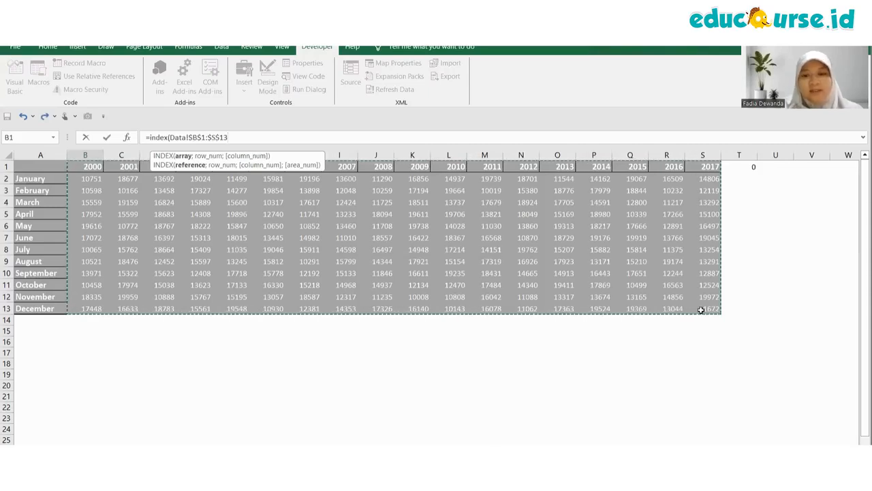
type(";")
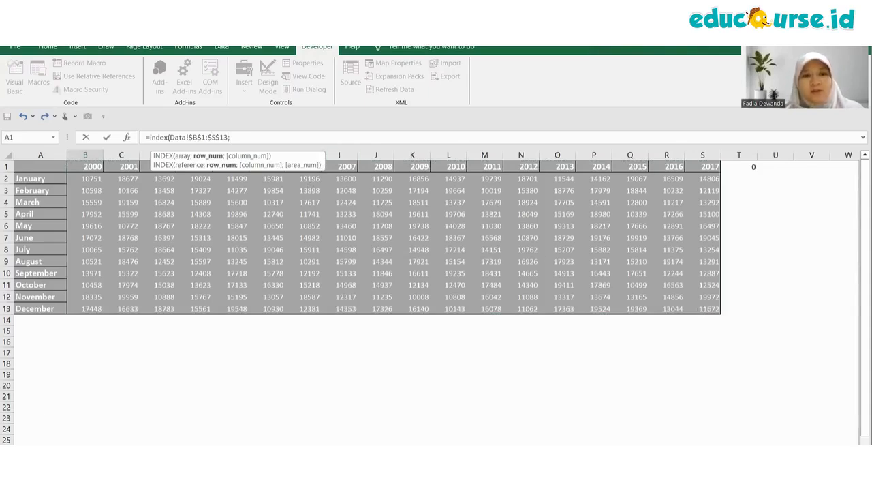
Back on the Dynamic Heat Map sheet, replace the inserted sheet reference with row() as the formula's row number argument.
left_click(88, 451)
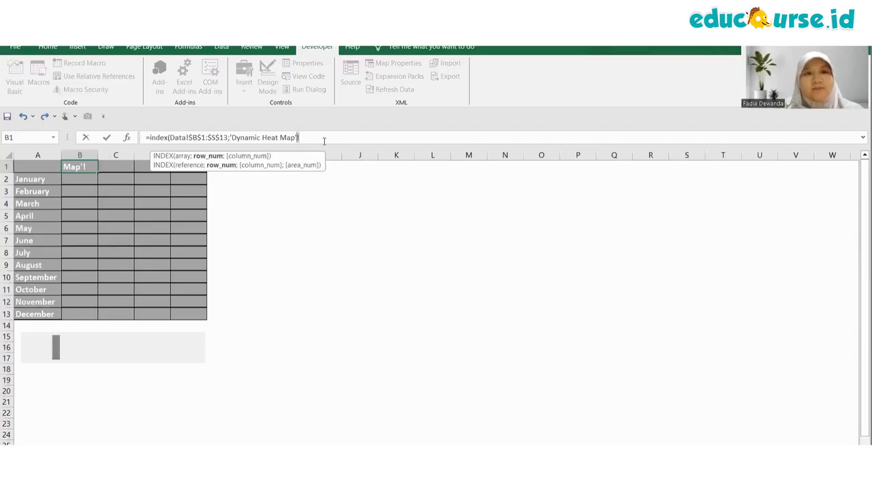
key("shift+Left")
key("shift+Left")
key("shift+Left")
key("shift+Left")
key("shift+Left")
key("shift+Left")
key("shift+Left")
key("shift+Left")
key("shift+Left")
key("shift+Left")
key("shift+Left")
key("shift+Left")
key("shift+Left")
key("shift+Left")
key("shift+Left")
key("shift+Left")
key("shift+Left")
key("shift+Left")
key("shift+Left")
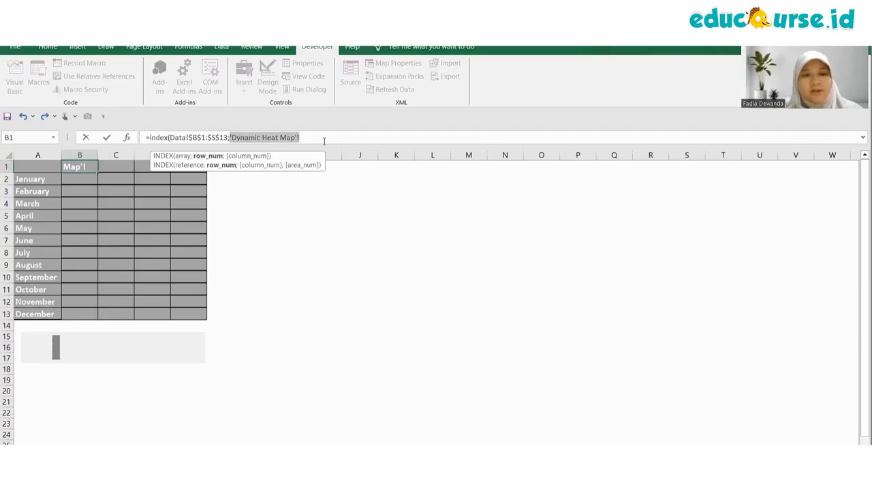
type("row")
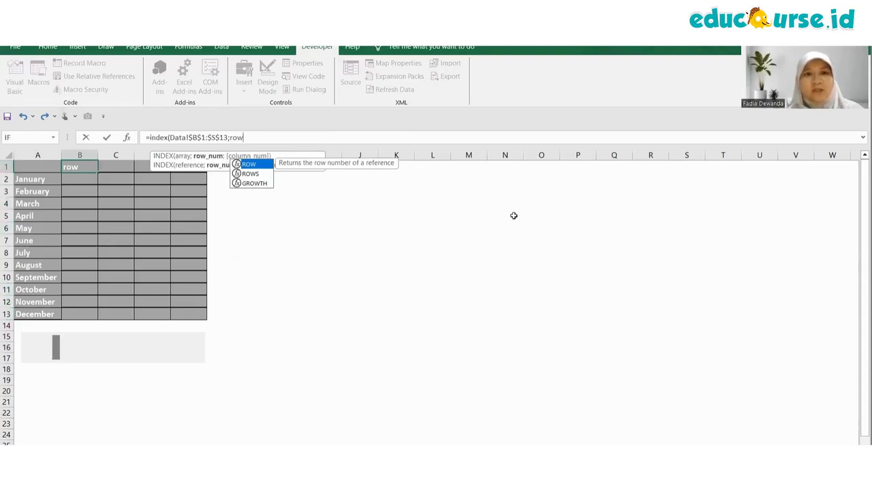
type("()")
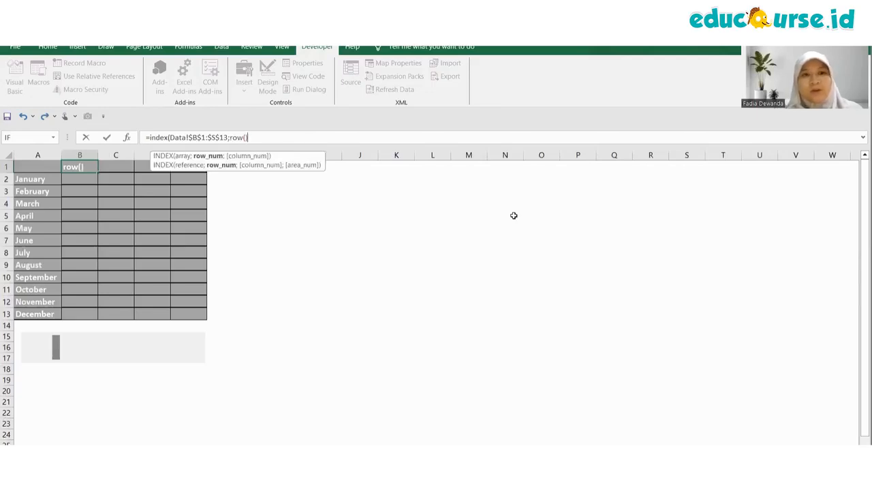
type(";")
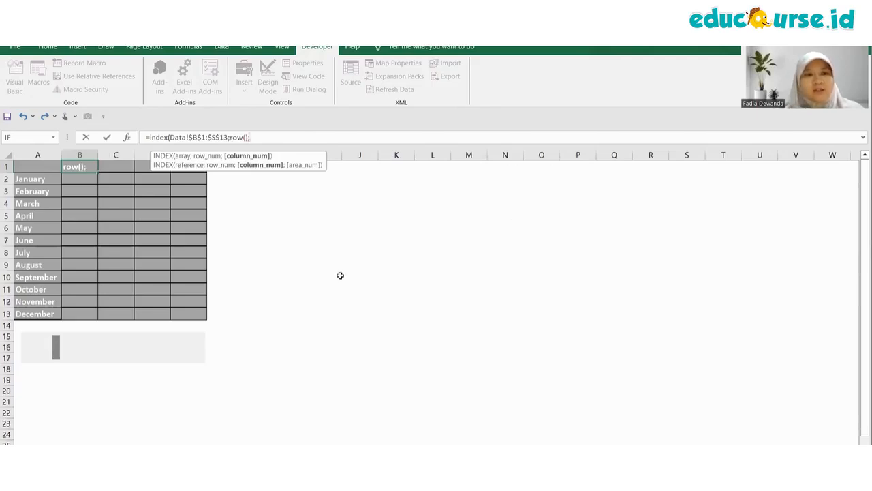
left_click(64, 451)
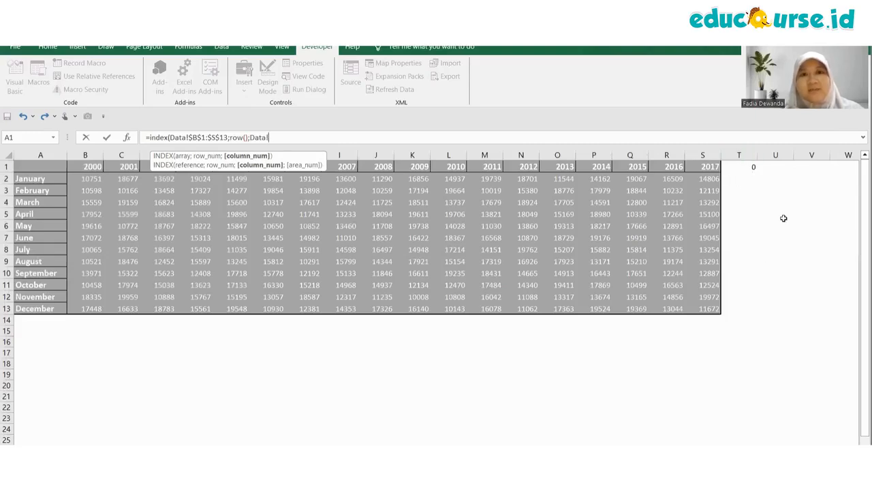
left_click(749, 167)
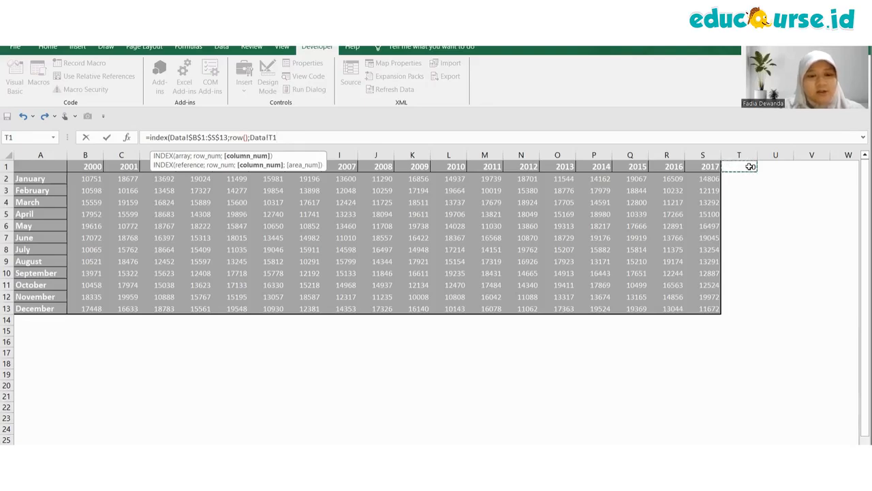
key("F4")
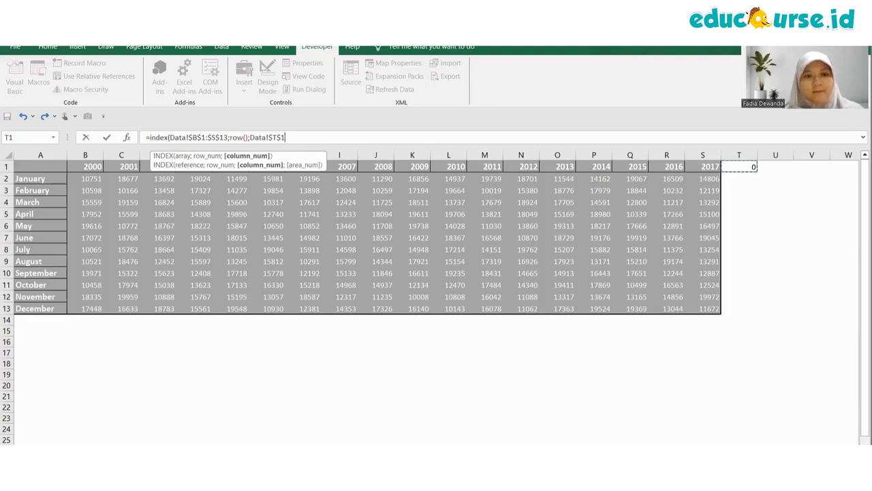
key("ctrl+Page_Up")
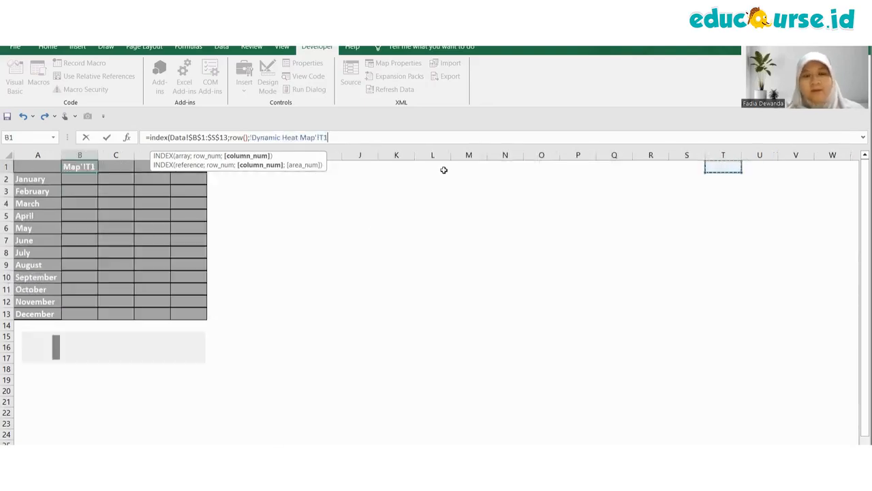
key("shift+Left")
key("shift+Left")
key("shift+Left")
key("shift+Left")
key("shift+Left")
key("shift+Left")
key("shift+Left")
key("shift+Left")
key("shift+Left")
key("shift+Left")
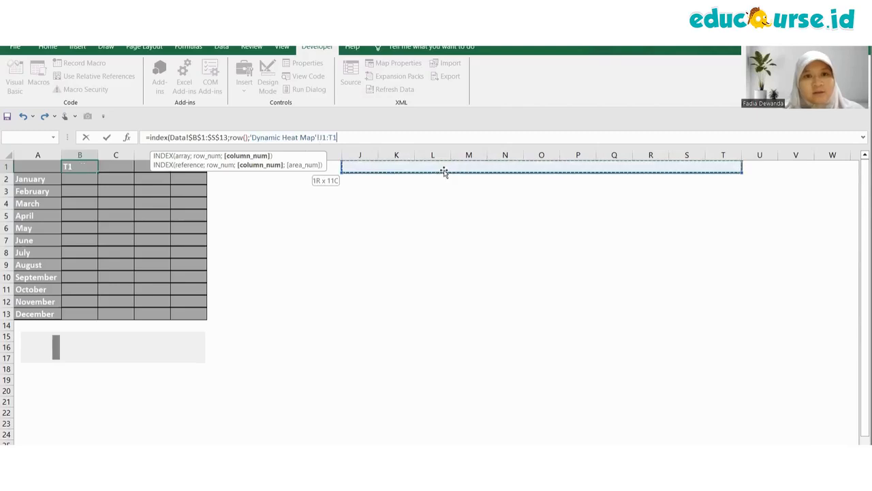
key("Left")
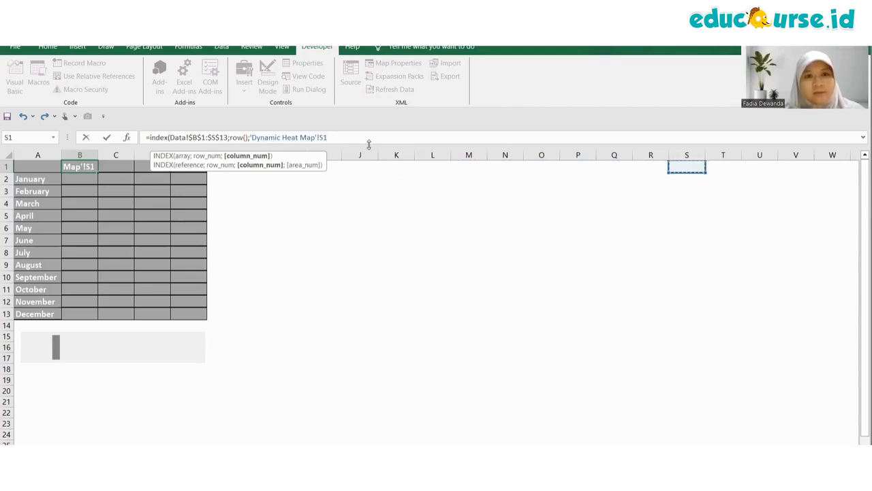
key("Right")
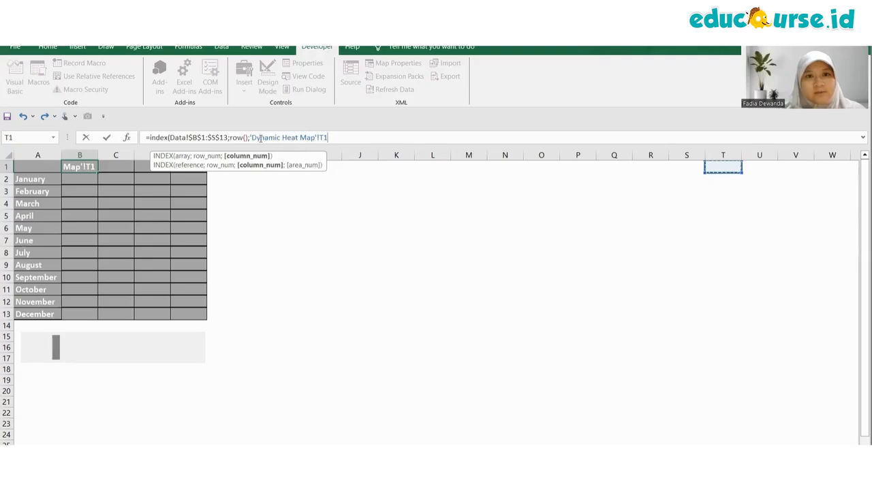
left_click_drag(250, 137, 337, 145)
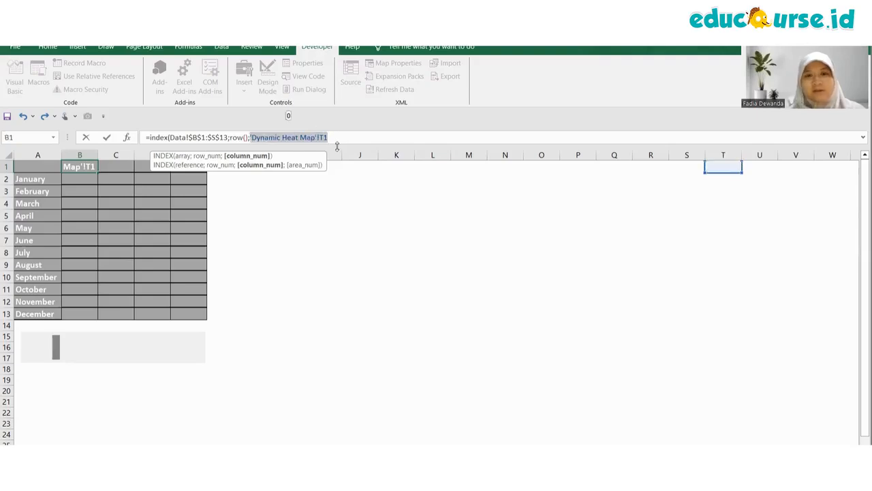
key("BackSpace")
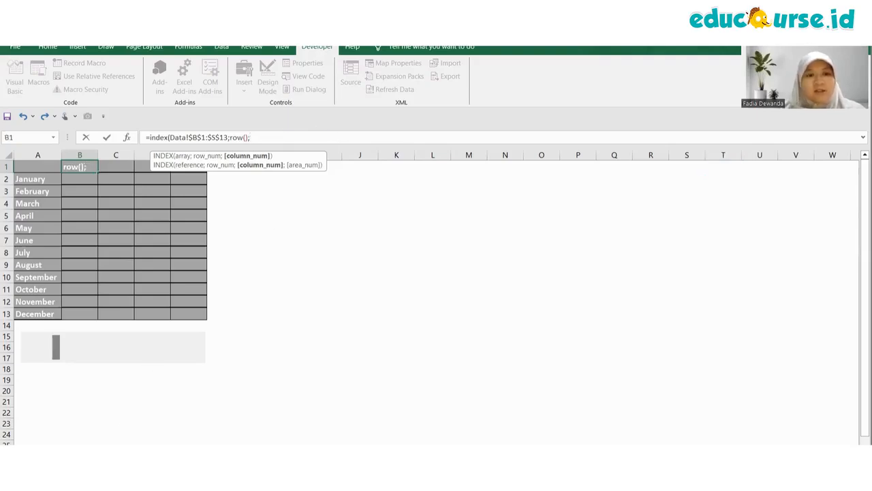
Begin the column number argument with the absolute reference Data!$T$1 followed by a plus sign.
left_click(58, 450)
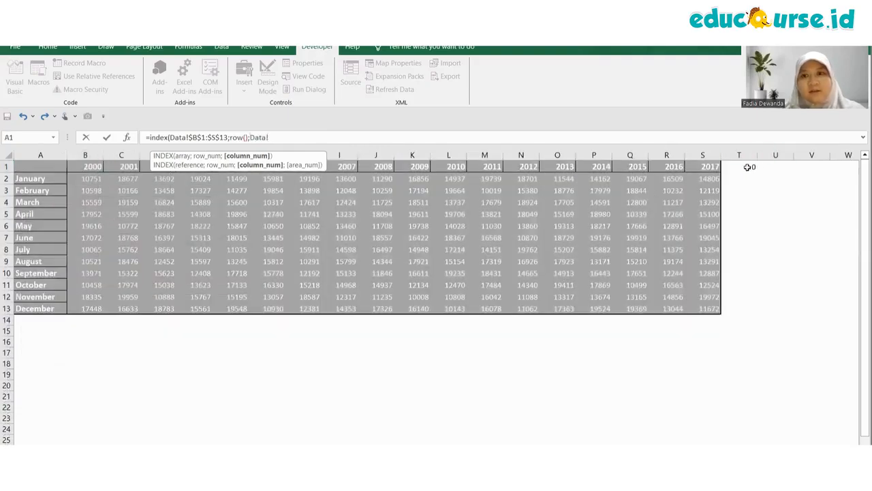
left_click(748, 167)
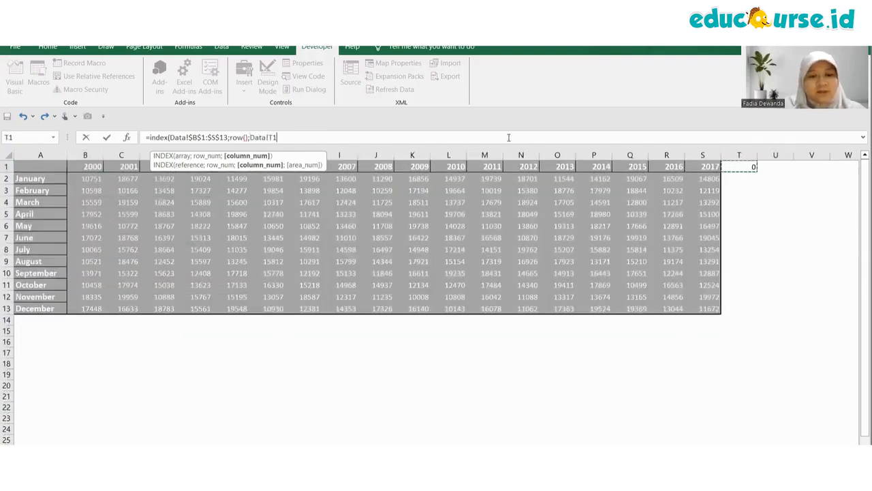
key("Down")
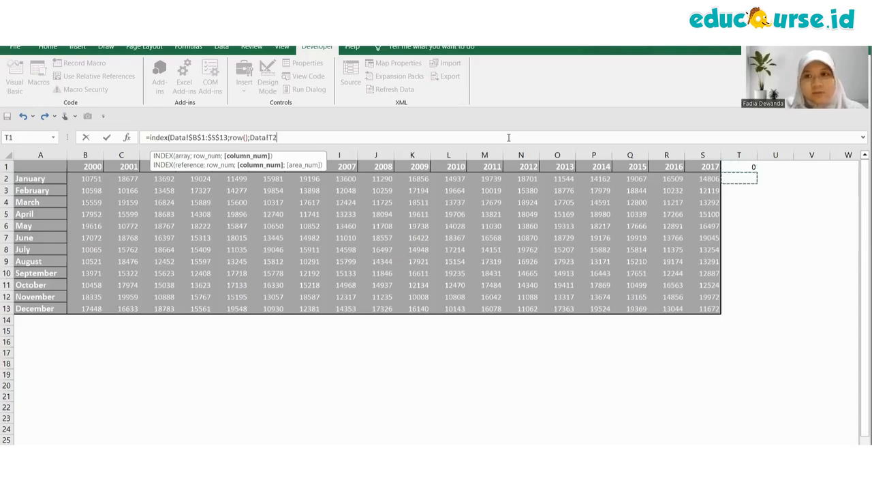
key("Up")
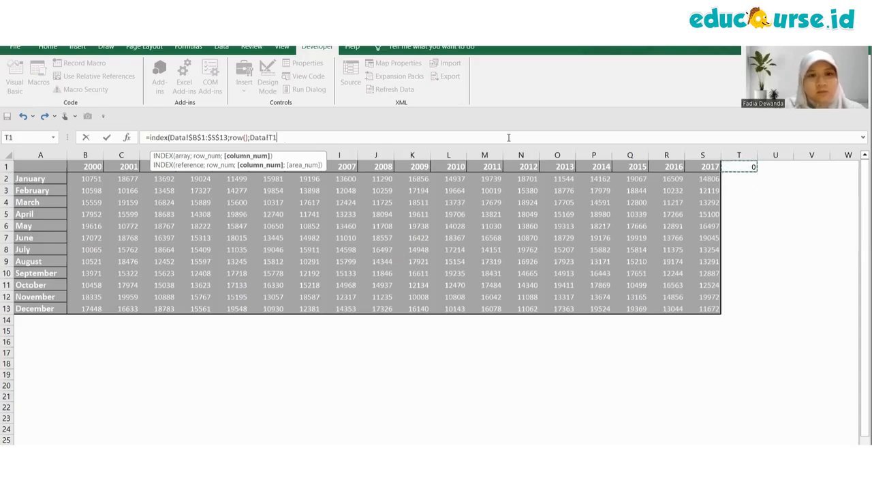
key("F4")
type("+")
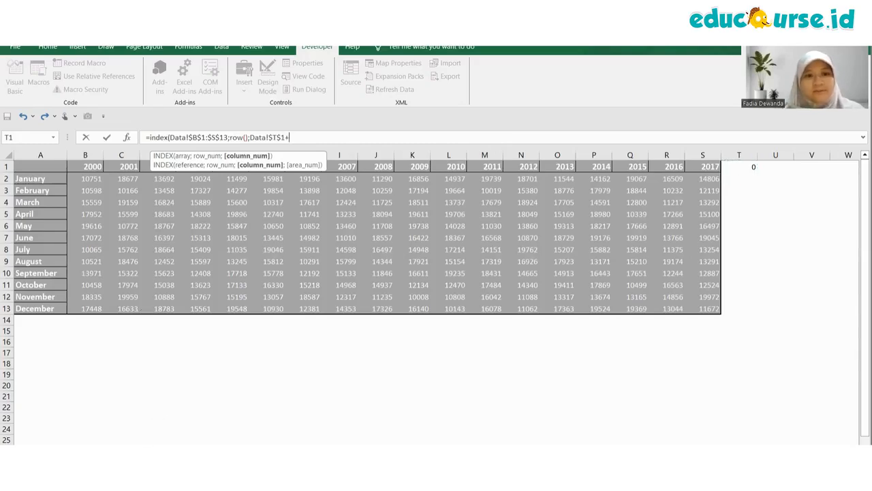
Return to the Dynamic Heat Map sheet and delete the sheet reference inserted after the plus sign in the formula.
left_click(102, 450)
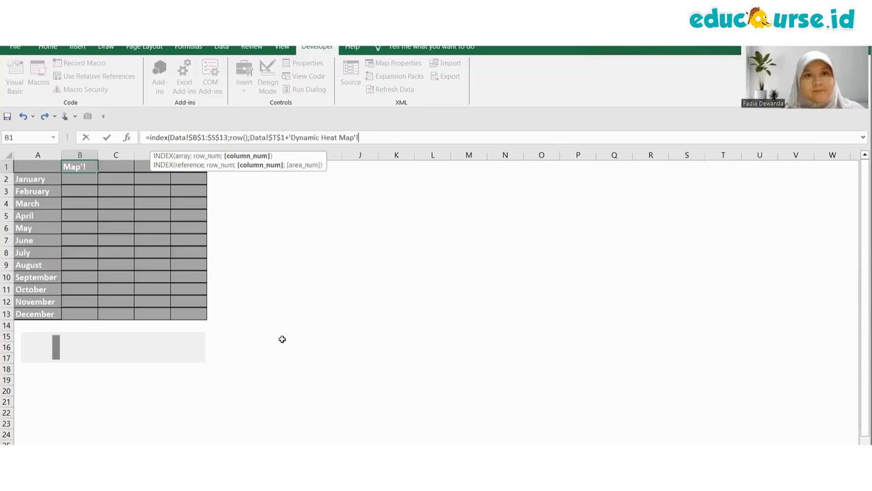
key("BackSpace")
key("BackSpace")
key("BackSpace")
key("BackSpace")
key("BackSpace")
key("BackSpace")
key("BackSpace")
key("BackSpace")
key("BackSpace")
key("BackSpace")
key("BackSpace")
key("BackSpace")
key("BackSpace")
key("BackSpace")
key("BackSpace")
key("BackSpace")
key("BackSpace")
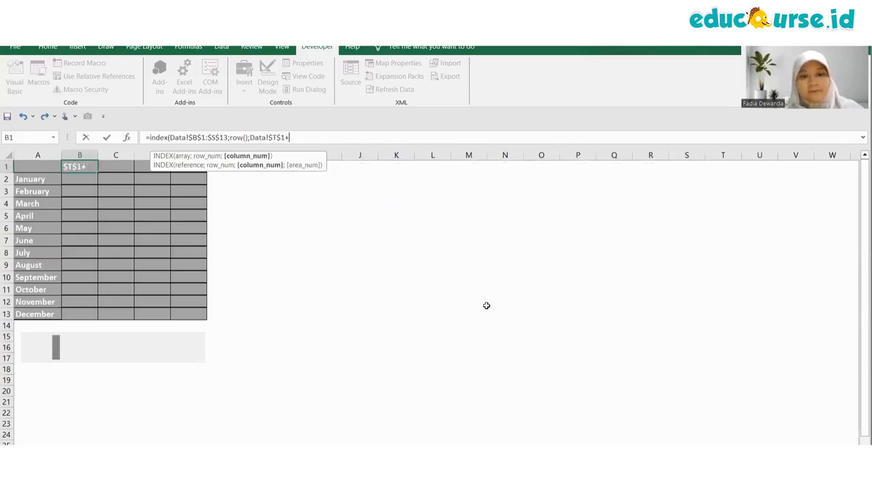
Finish the column number argument with COLUMN($B$1:B1), close the INDEX function and enter the formula in B1.
type("COLUMN")
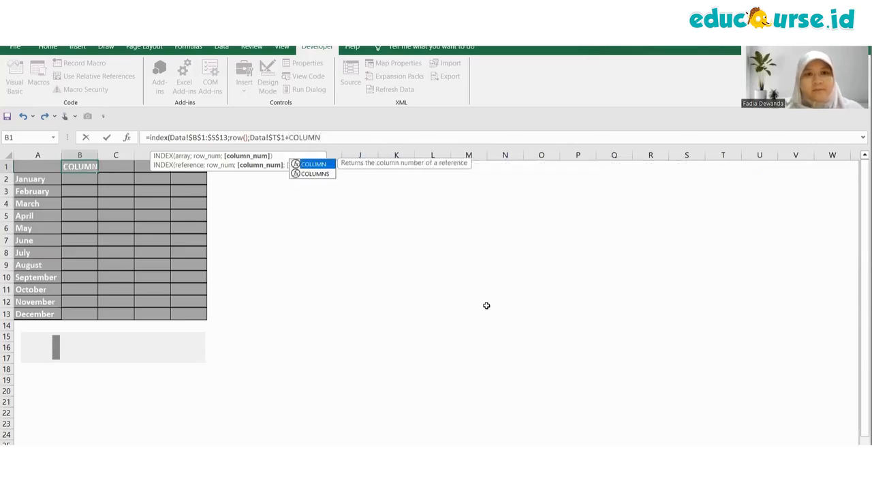
type("(")
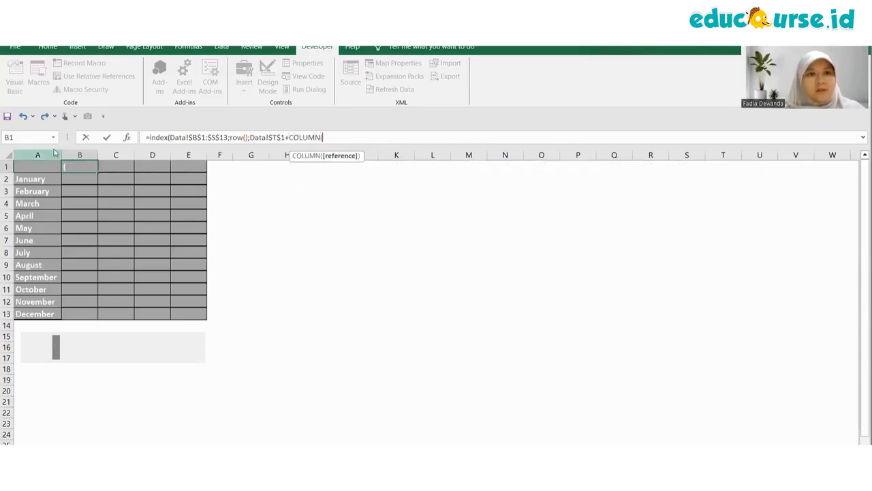
left_click(84, 169)
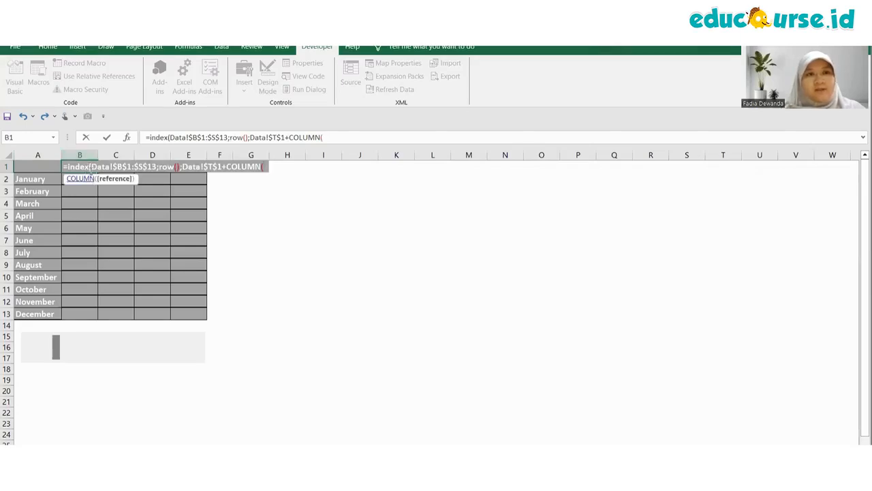
left_click(331, 136)
type("$")
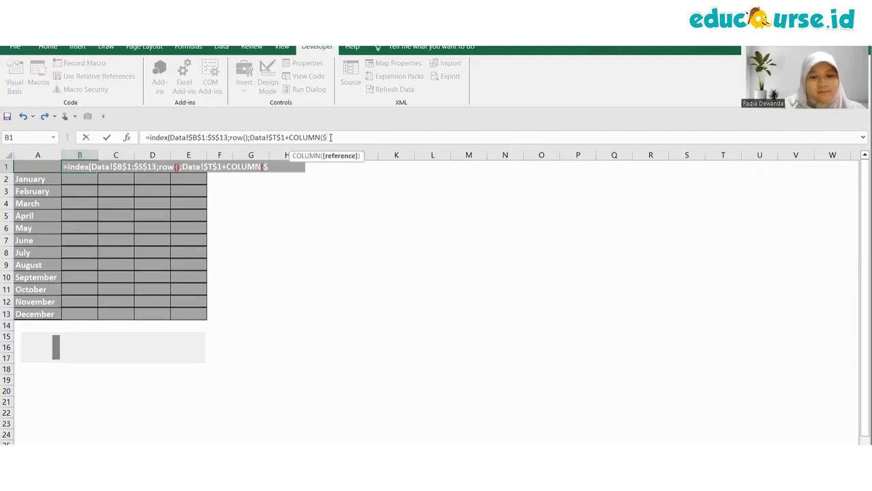
type("b$1:")
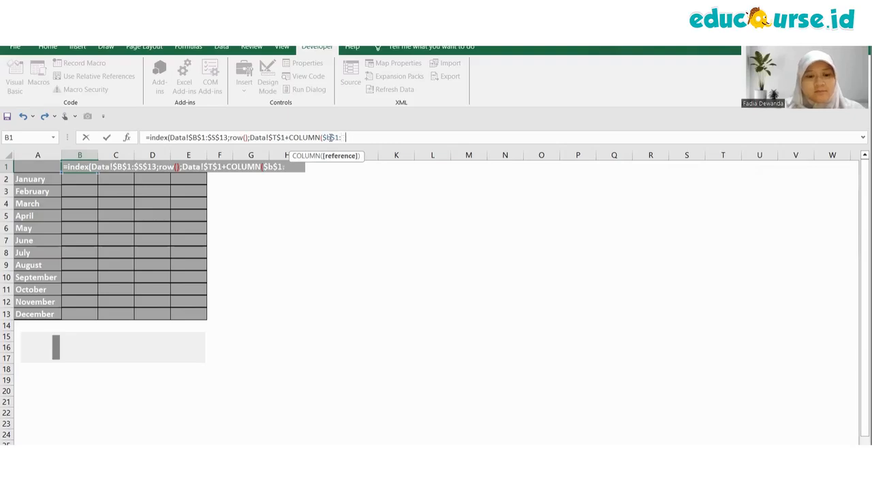
type("B1)")
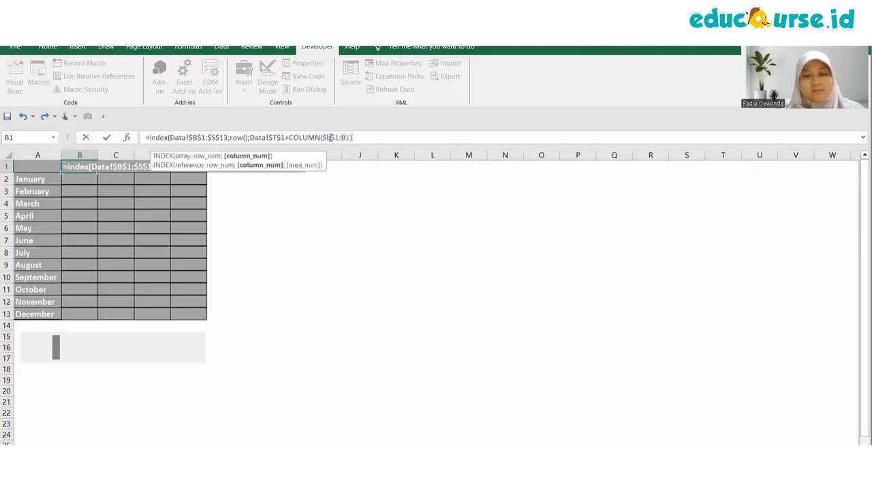
type(")")
key("Return")
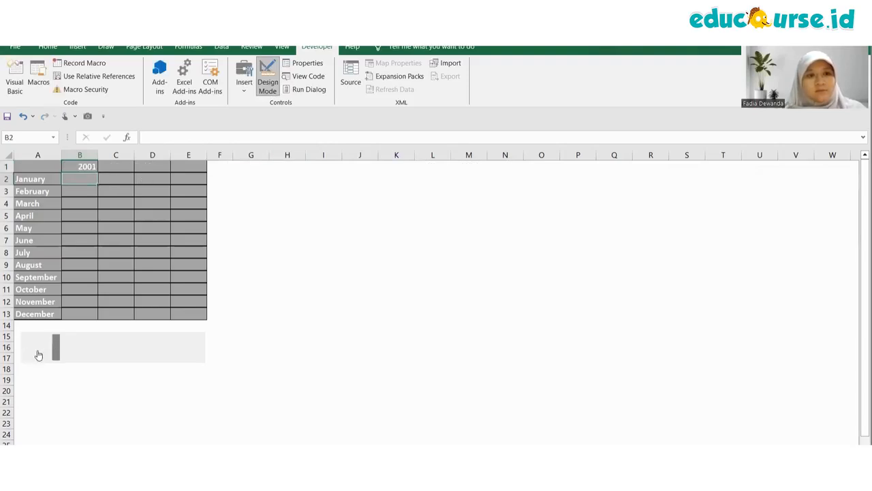
Correct the formula in B1 by replacing COLUMN with COLUMNS, so the argument reads Data!$T$1+COLUMNS($B$1:B1).
left_click(46, 381)
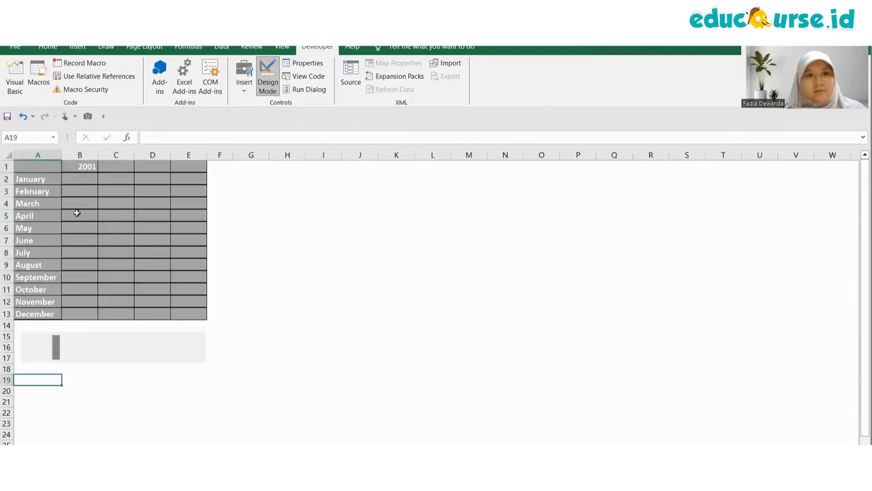
left_click(81, 167)
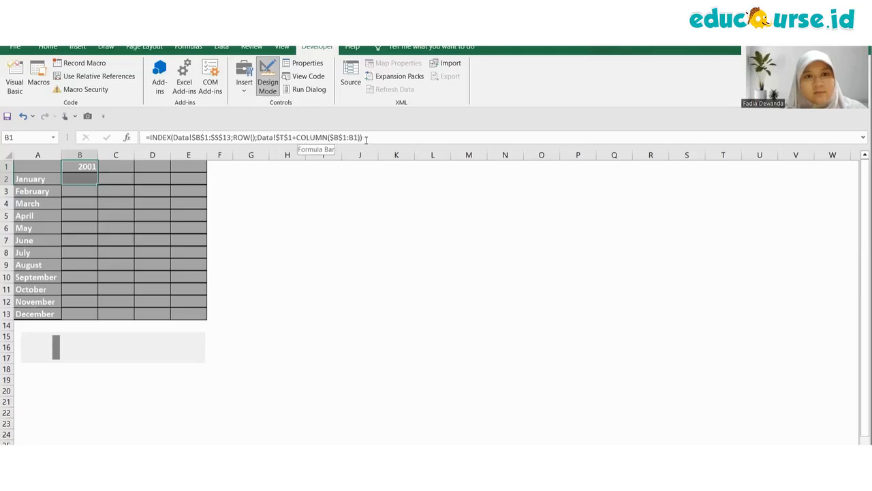
key("F2")
left_click(297, 139)
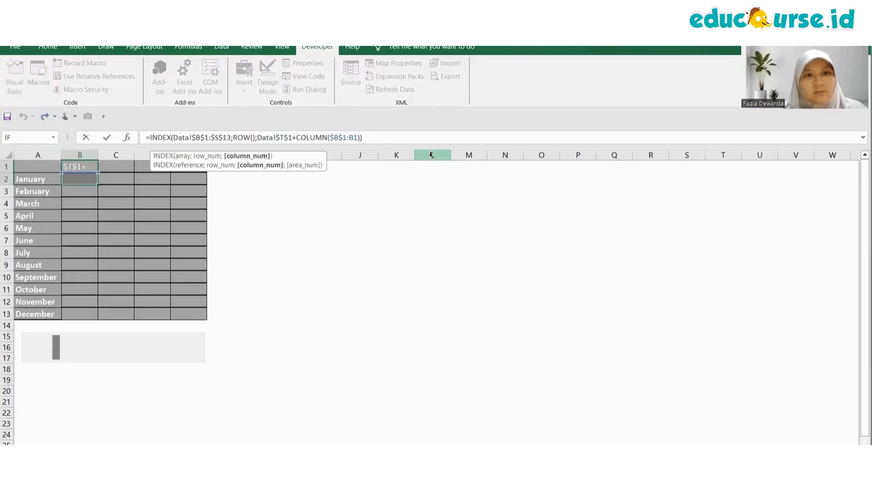
key("Right")
key("End")
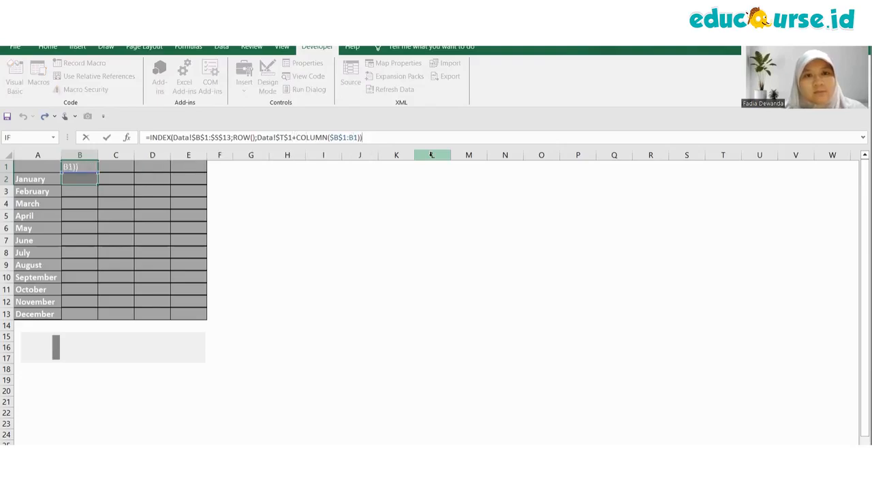
key("Left")
key("Left")
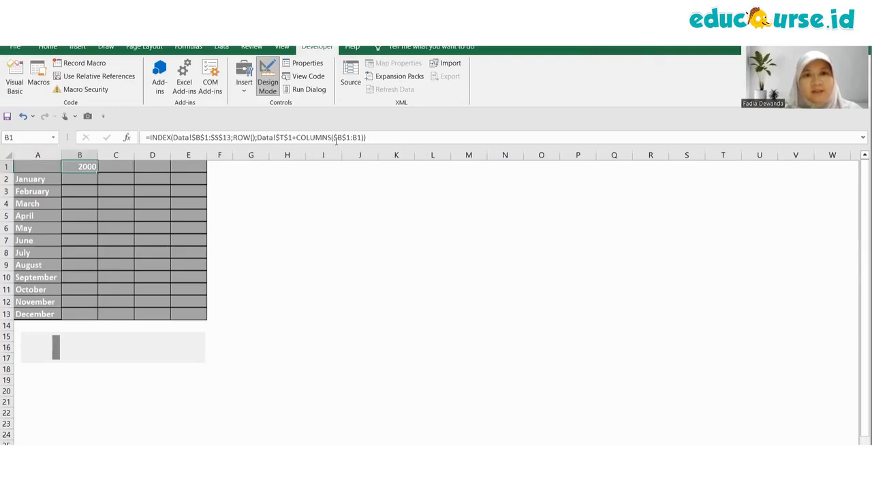
Copy the INDEX formula from B1 across to E1 and down through row 13 to fill B1:E13.
left_click(276, 195)
left_click(79, 168)
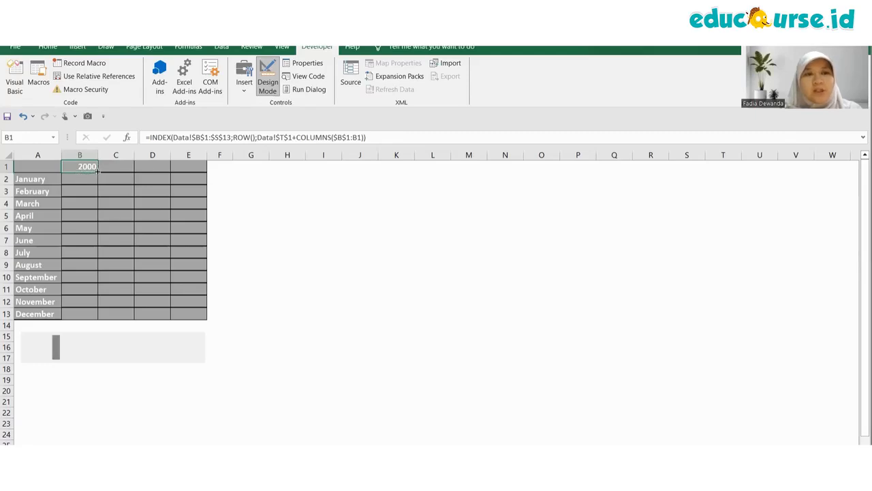
left_click_drag(96, 172, 198, 166)
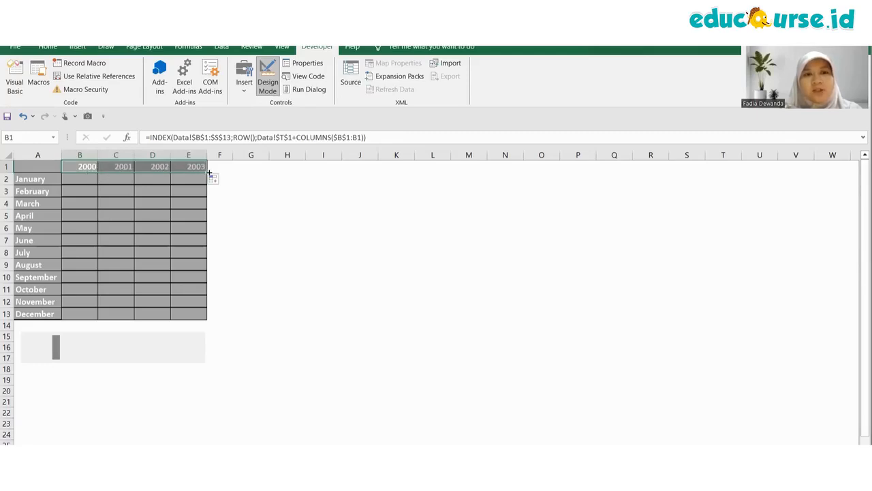
left_click_drag(207, 173, 197, 319)
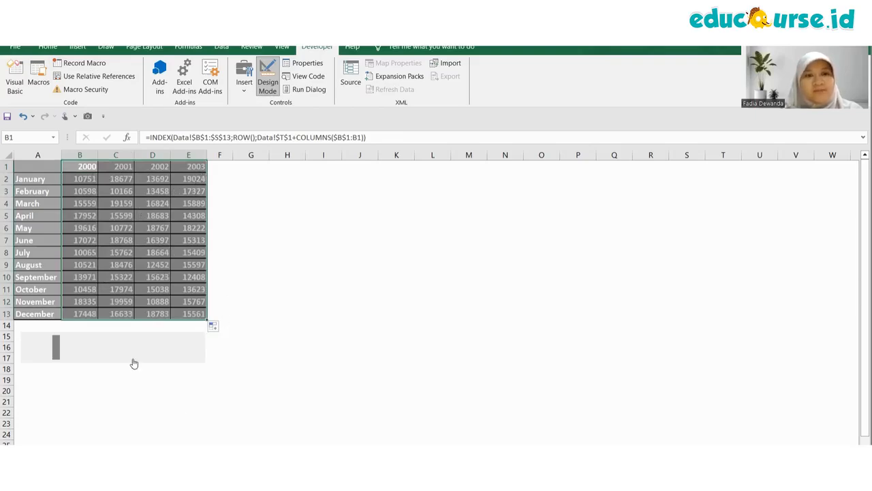
Test the scroll bar by advancing the table one year at a time to the 2014–2017 range.
left_click(197, 355)
left_click(197, 355)
left_click(197, 355)
left_click(197, 355)
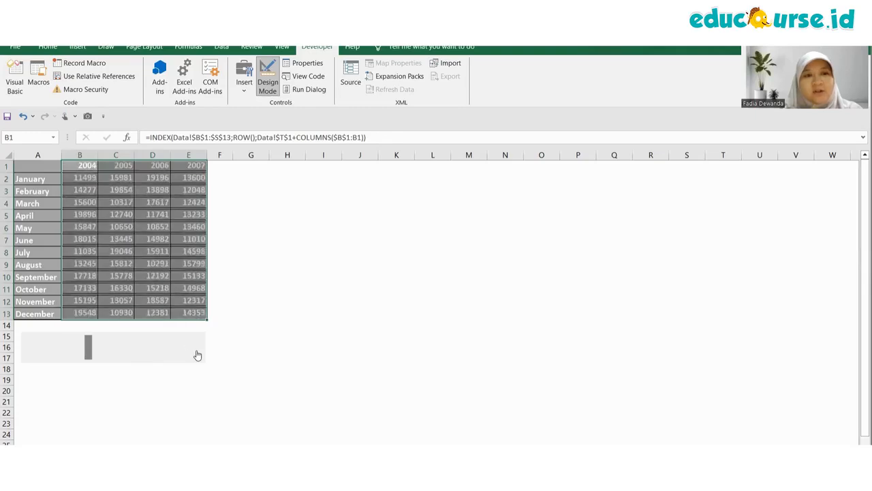
left_click(197, 355)
left_click(197, 355)
left_click(197, 355)
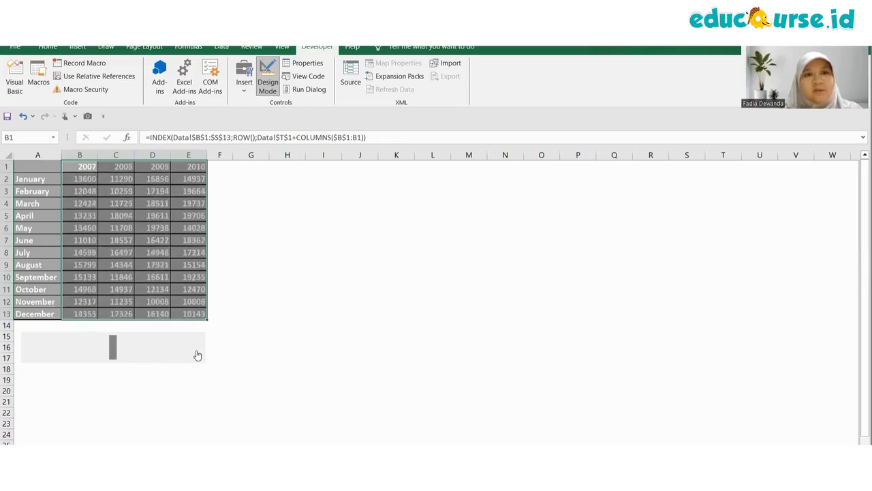
left_click(197, 355)
left_click(197, 355)
left_click(197, 355)
left_click(197, 355)
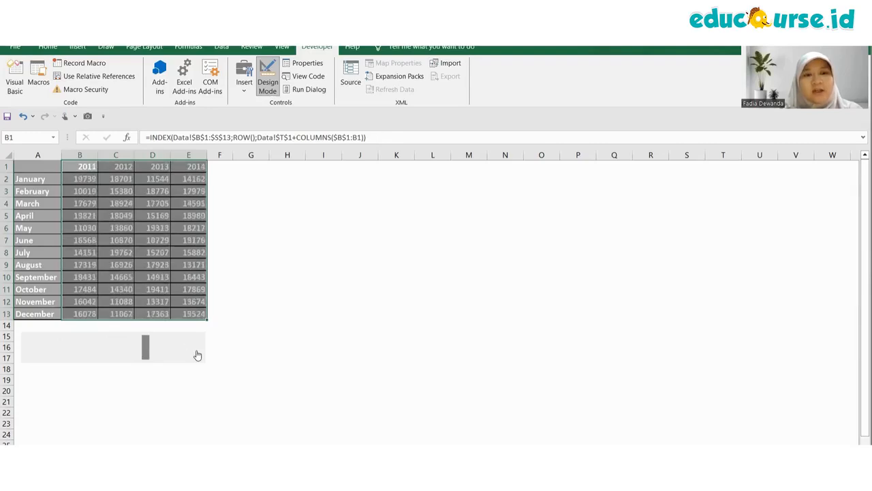
left_click(197, 355)
left_click(197, 355)
left_click(197, 354)
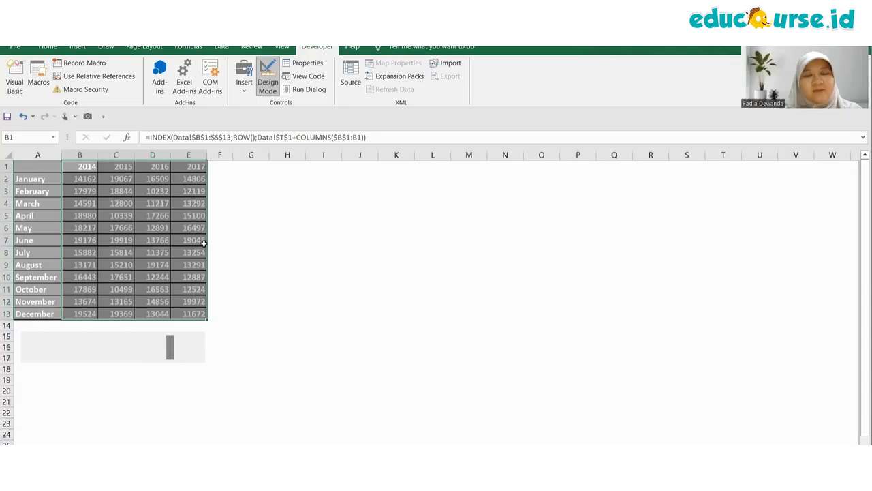
Step the scroll bar back to the 2000–2003 range and deselect the table.
left_click(31, 350)
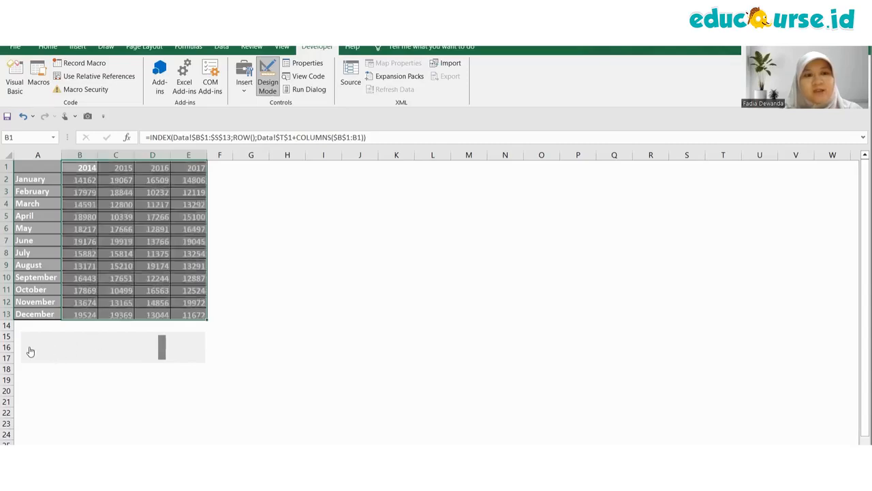
left_click(30, 349)
left_click(30, 350)
left_click(31, 350)
left_click(31, 350)
left_click(31, 350)
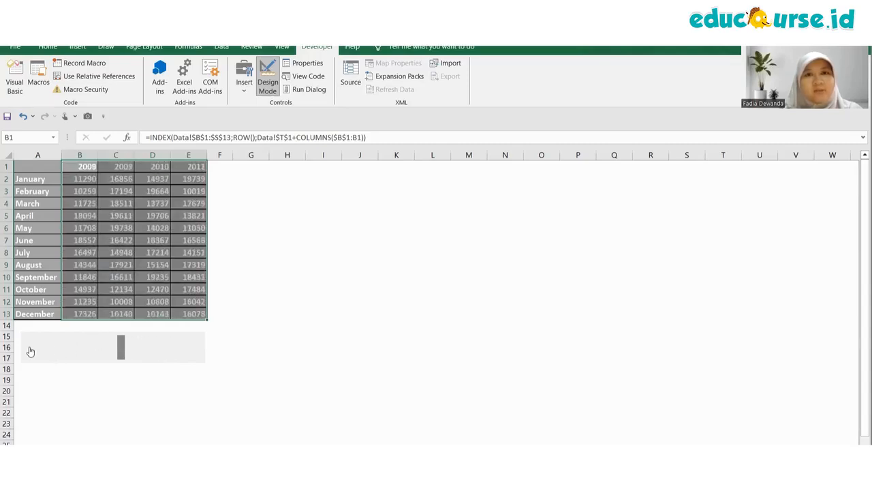
left_click(31, 351)
left_click(30, 350)
left_click(30, 350)
left_click(31, 350)
left_click(31, 350)
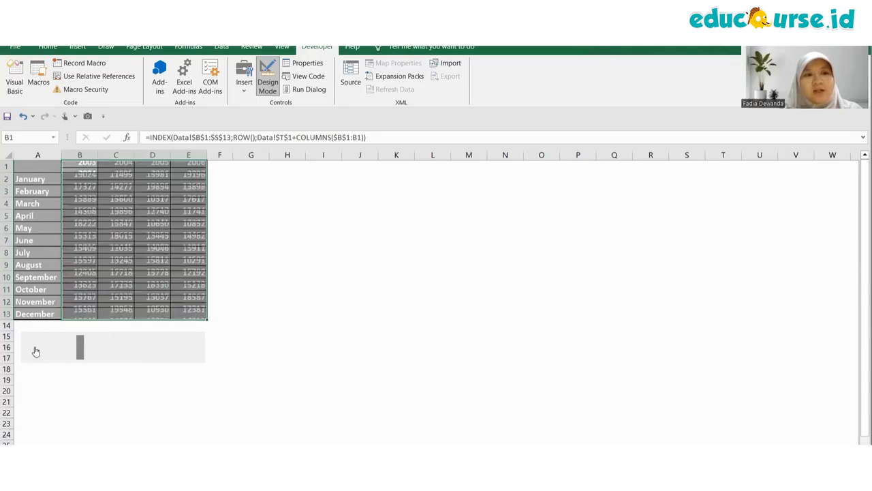
left_click(32, 351)
left_click(34, 350)
left_click(36, 350)
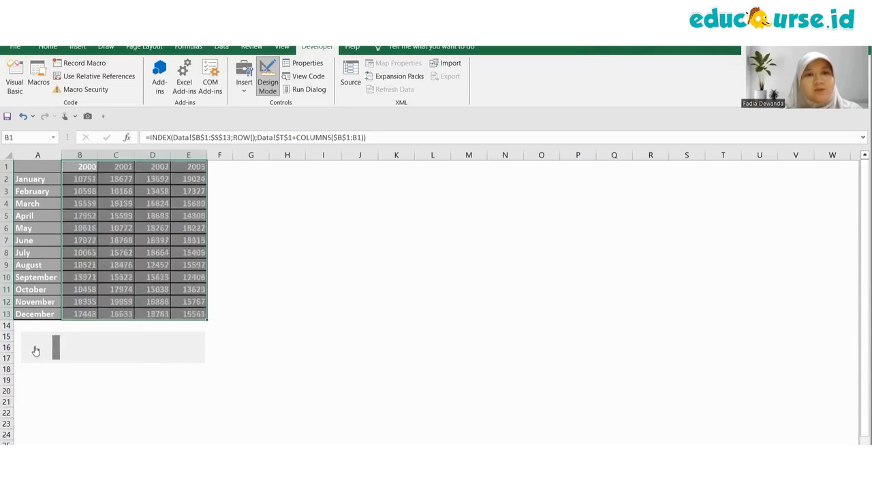
left_click(287, 287)
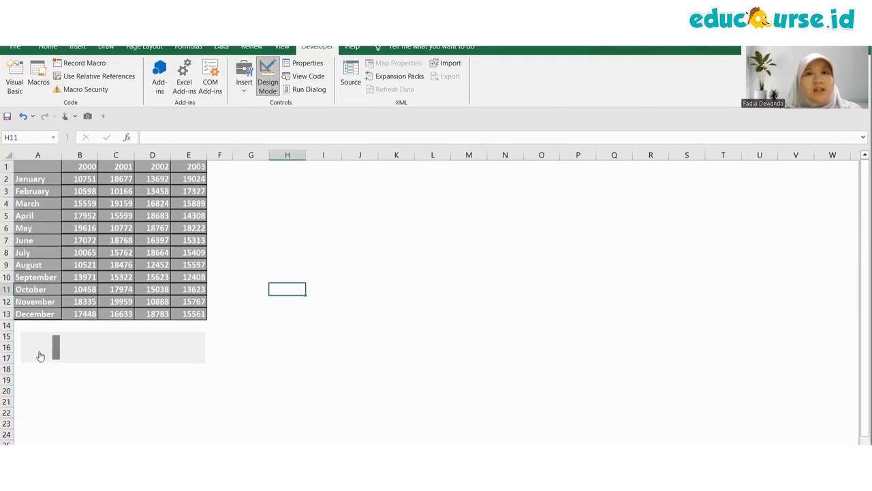
Apply the Green - Yellow - Red Color Scale conditional formatting to the monthly values in B2:E13.
left_click(83, 182)
left_click_drag(83, 184, 186, 314)
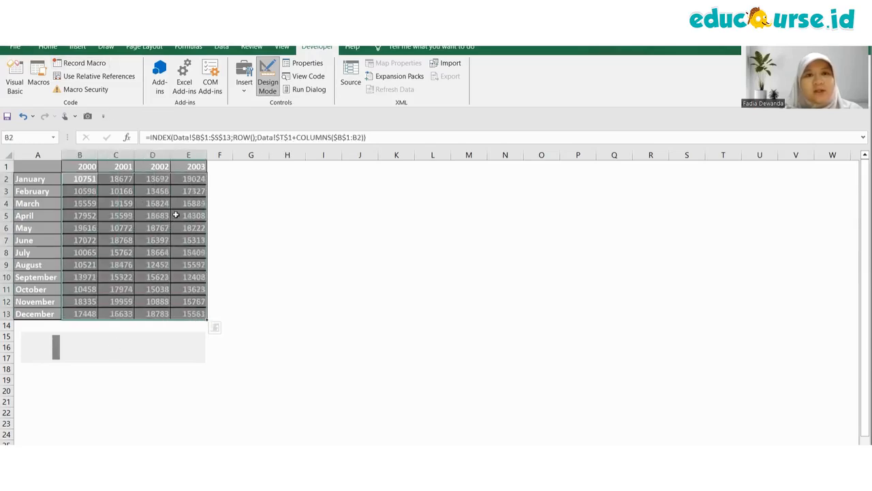
left_click(48, 46)
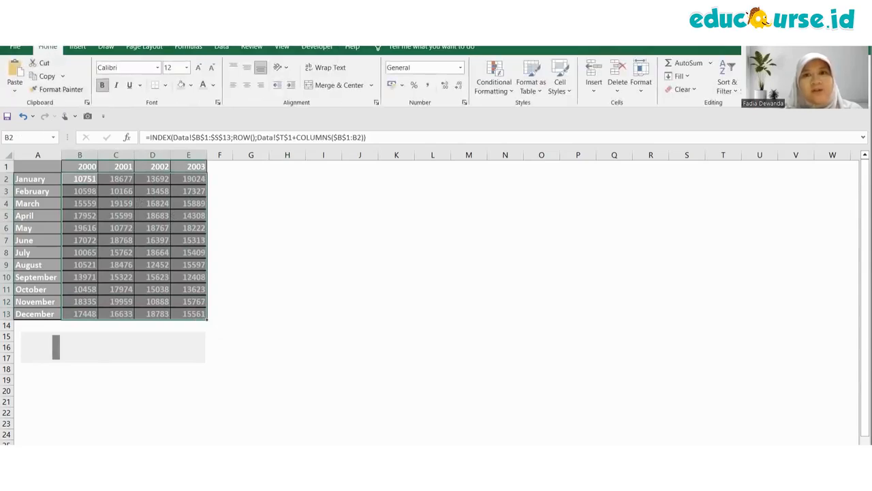
left_click(501, 96)
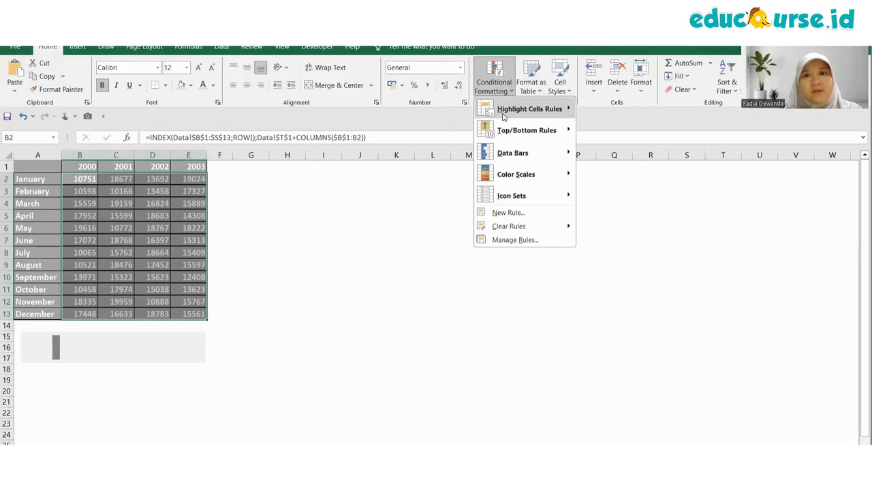
mouse_move(535, 176)
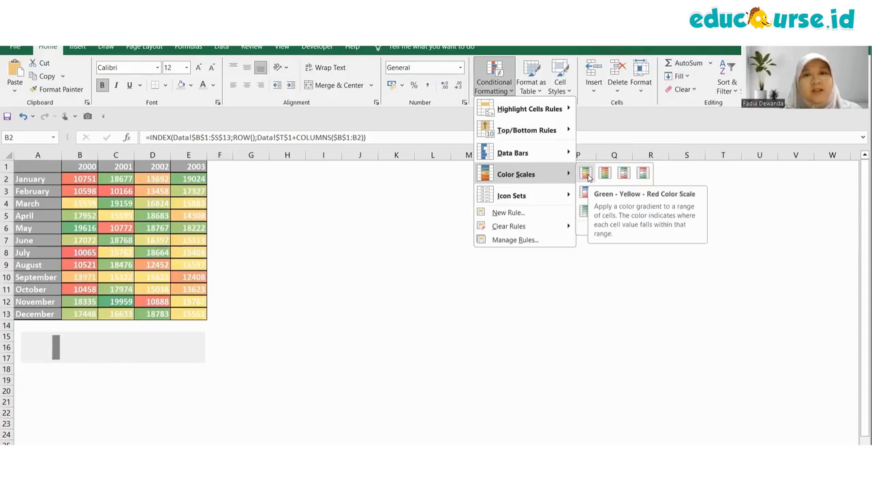
left_click(588, 175)
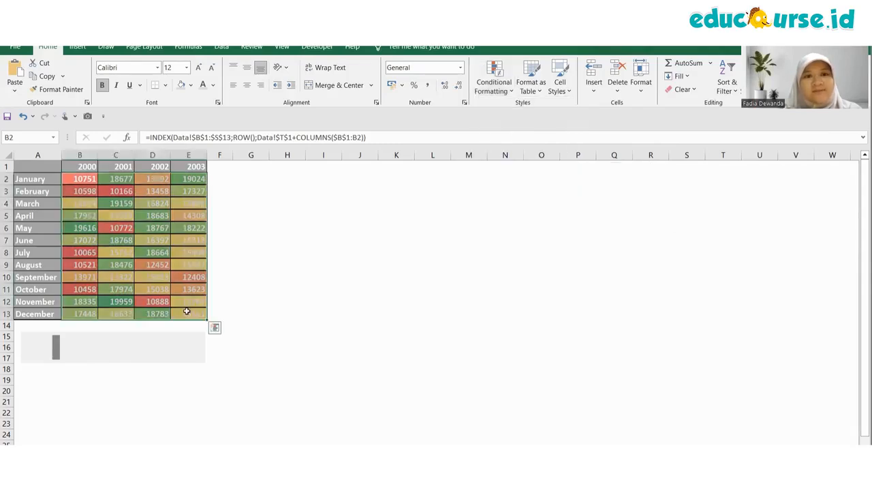
Test the coloured heat map by moving the scroll bar forward and back through the years.
left_click(190, 351)
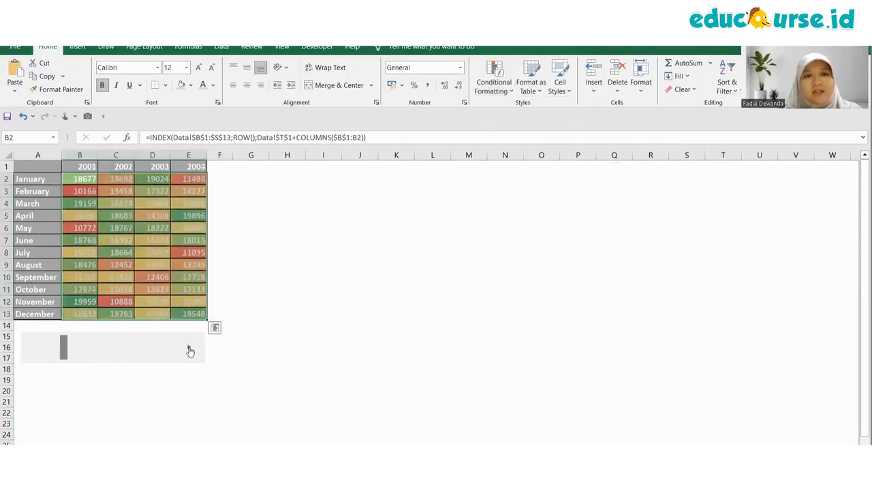
left_click(190, 351)
left_click(190, 350)
left_click(190, 351)
left_click(190, 351)
left_click(190, 350)
left_click(190, 351)
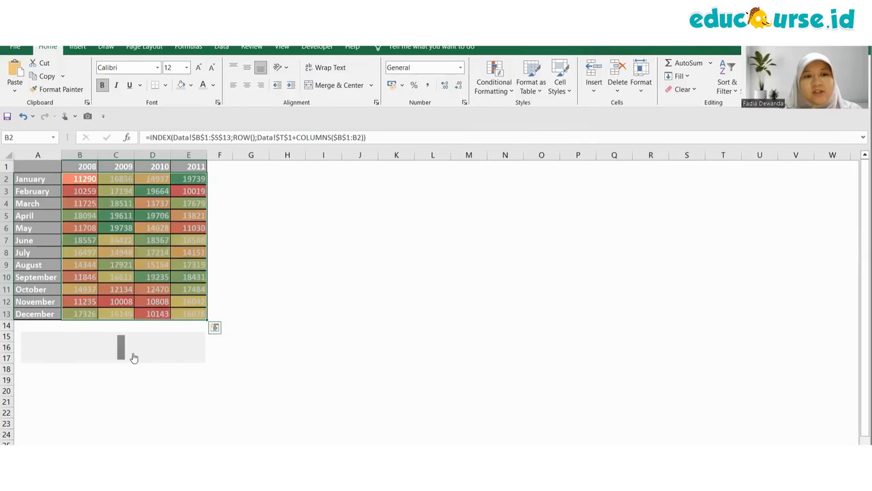
left_click(167, 357)
left_click_drag(167, 356, 77, 352)
left_click(134, 351)
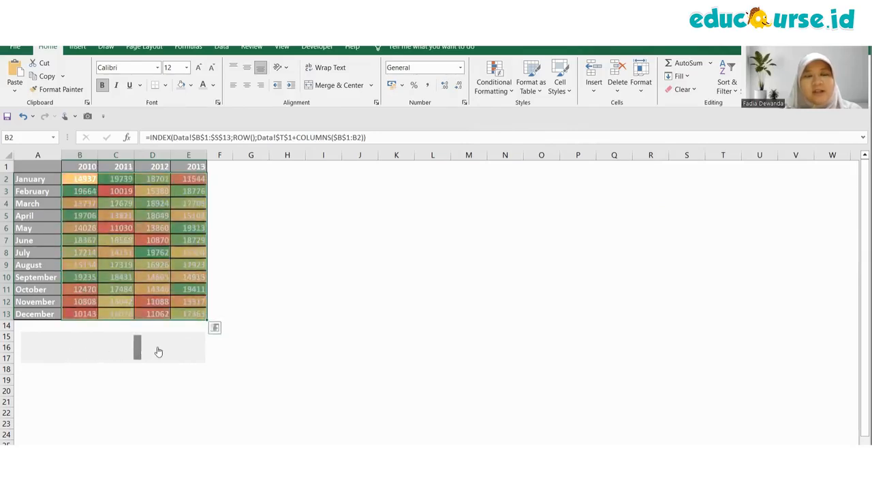